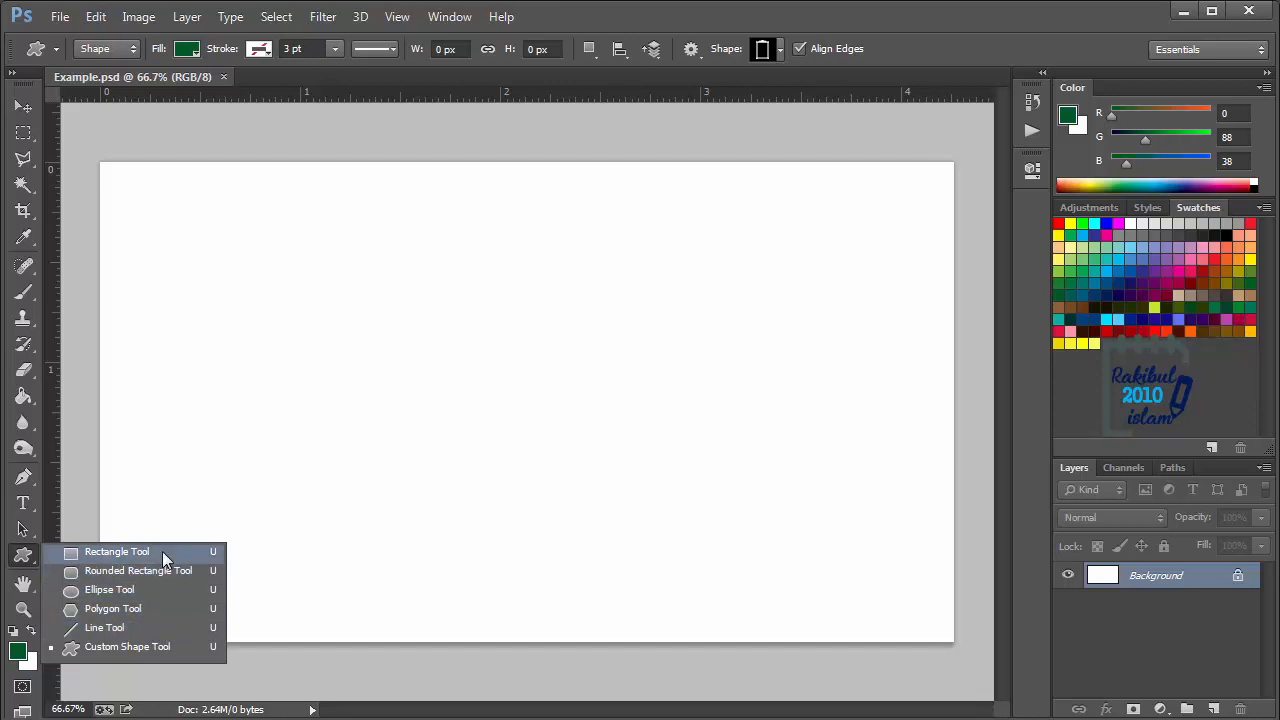
- Draw a dark green rectangle shape about 334 by 163 px near the canvas's upper-left corner and dismiss its live shape properties
{"action": "left_click", "coordinate": [116, 552]}
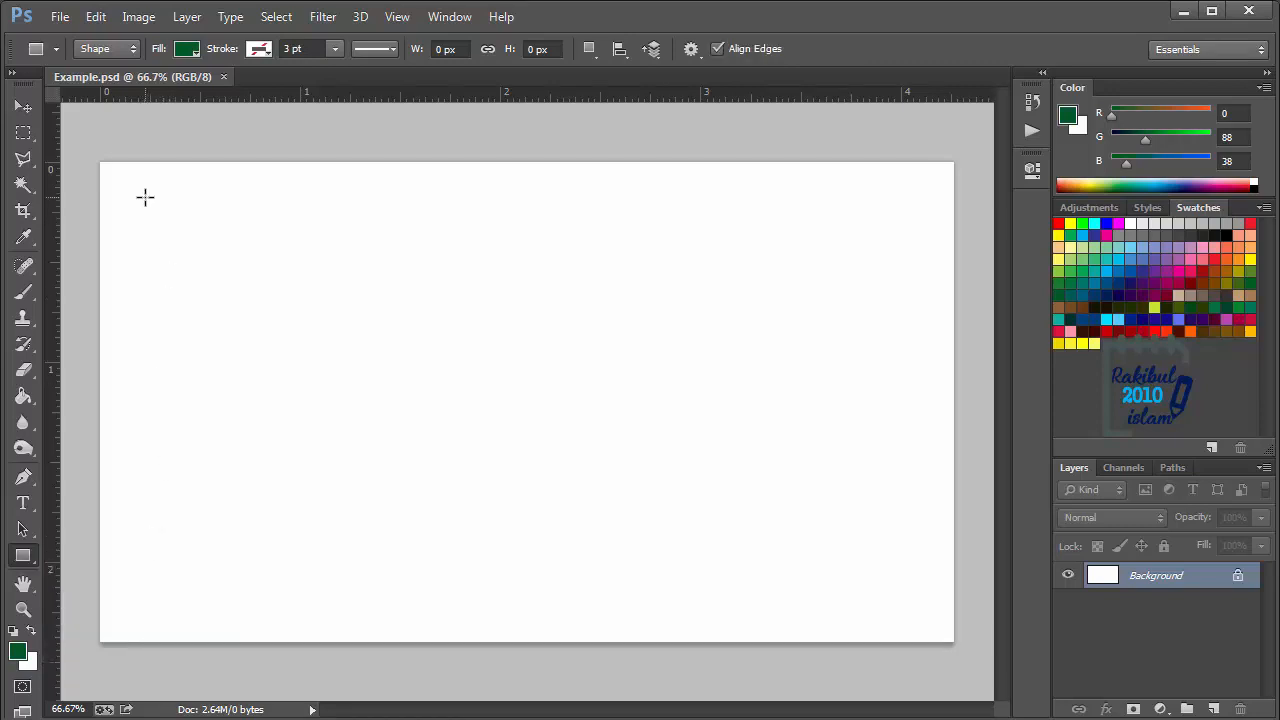
{"action": "left_click_drag", "start_coordinate": [145, 197], "coordinate": [367, 306]}
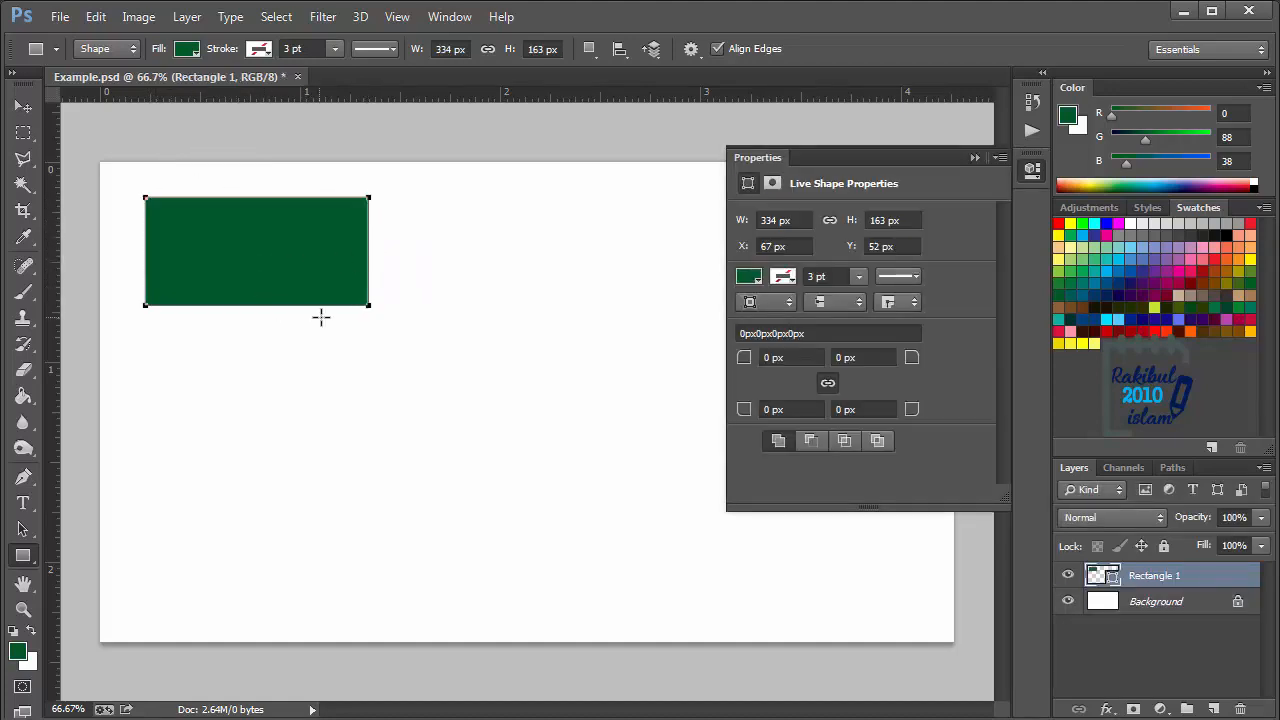
{"action": "left_click", "coordinate": [1037, 174]}
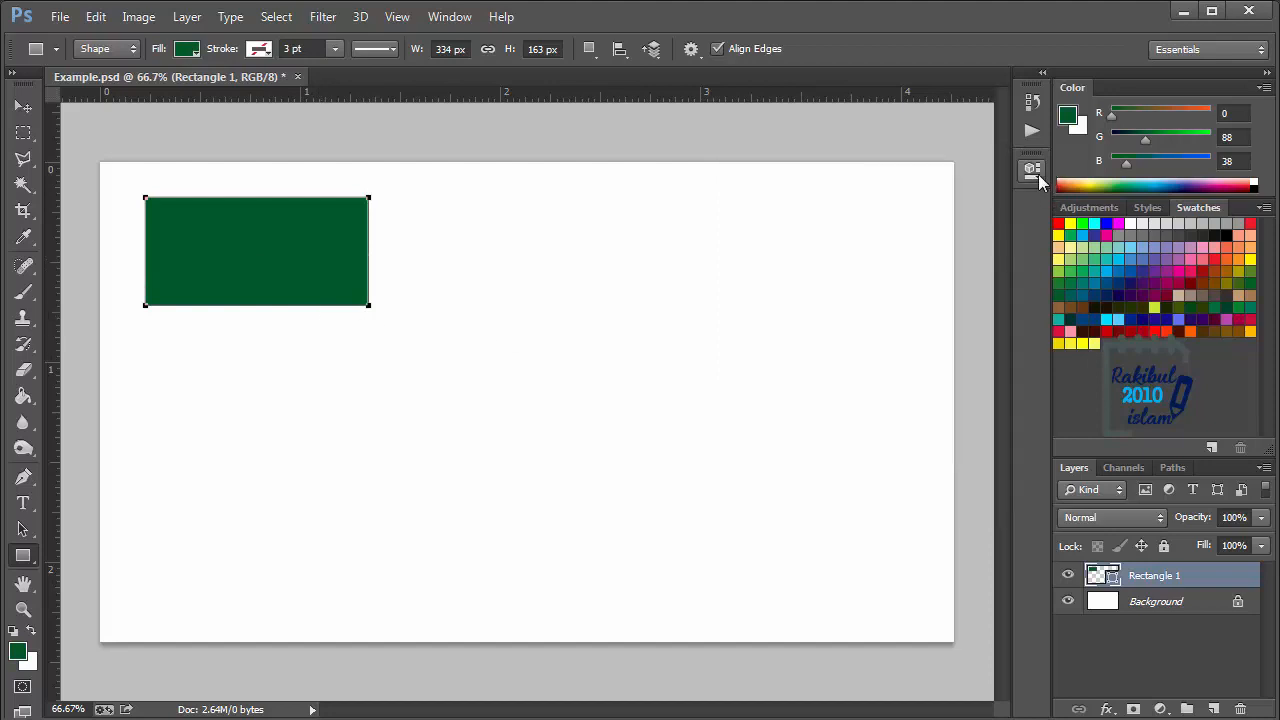
- Change the rectangle shape's fill color to bright blue, #0aa4ec
{"action": "double_click", "coordinate": [1105, 576]}
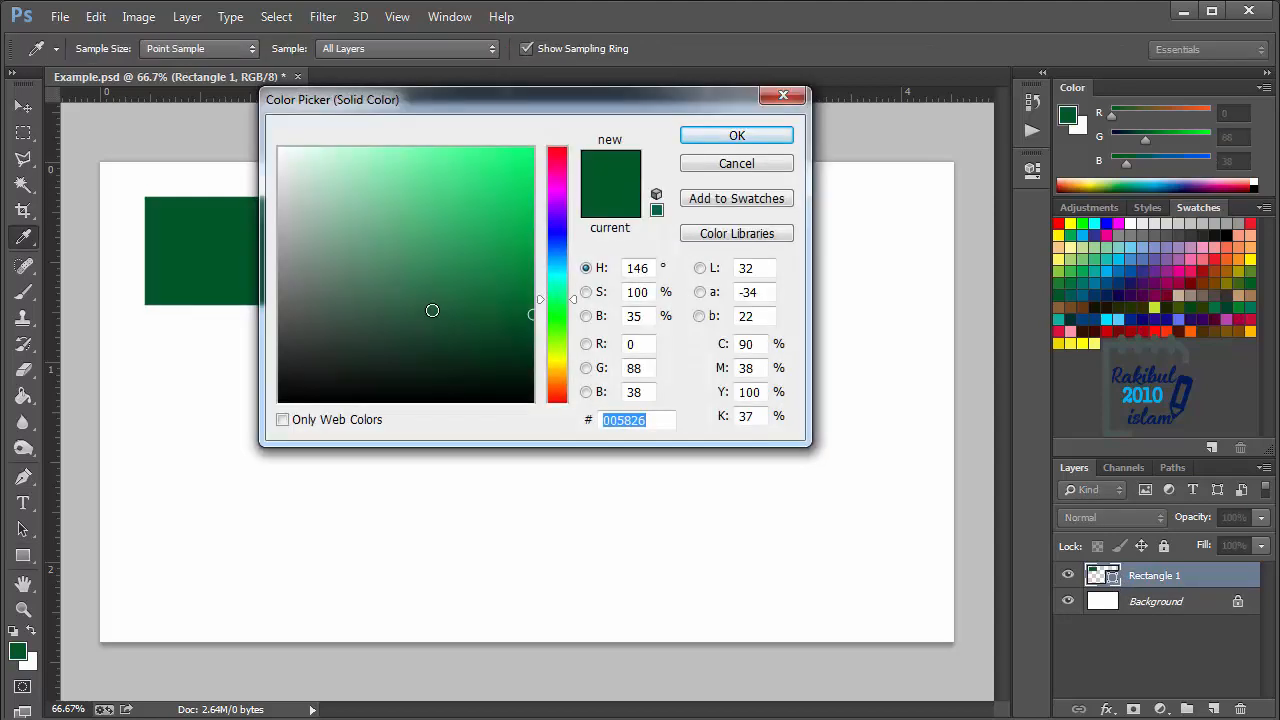
{"action": "left_click_drag", "start_coordinate": [590, 93], "coordinate": [713, 229]}
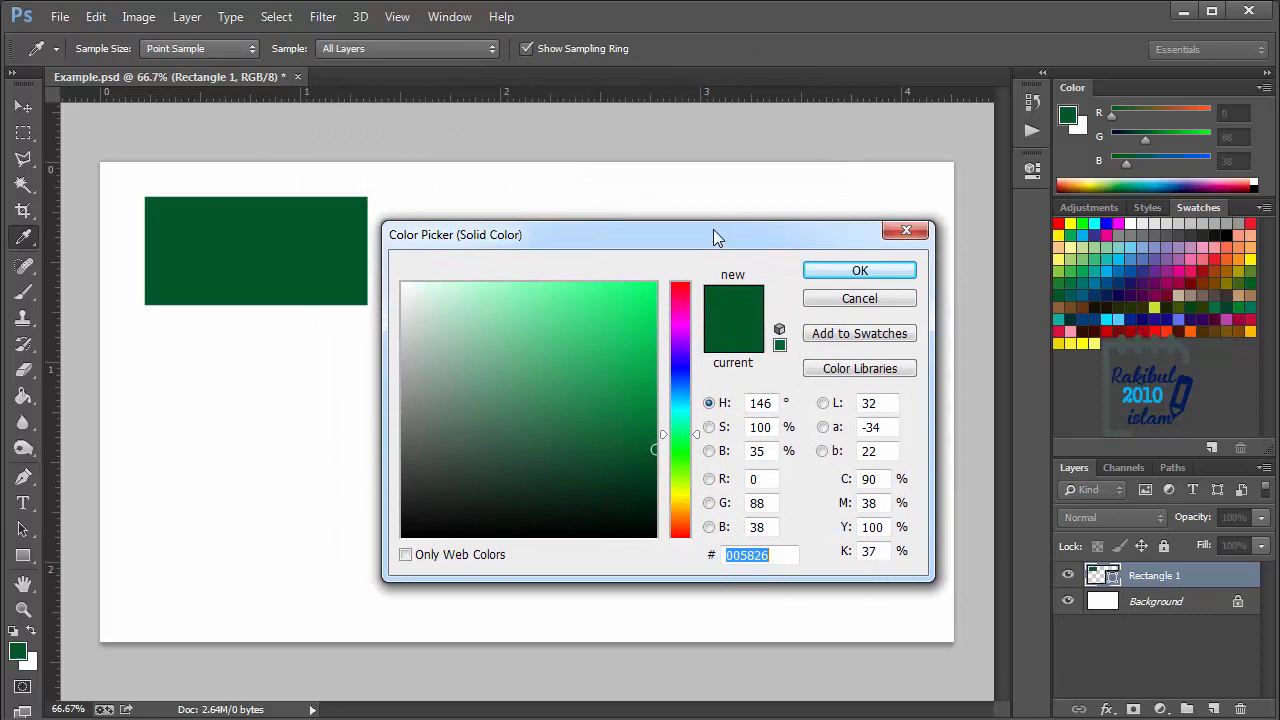
{"action": "left_click", "coordinate": [682, 399]}
{"action": "left_click_drag", "start_coordinate": [652, 400], "coordinate": [648, 298]}
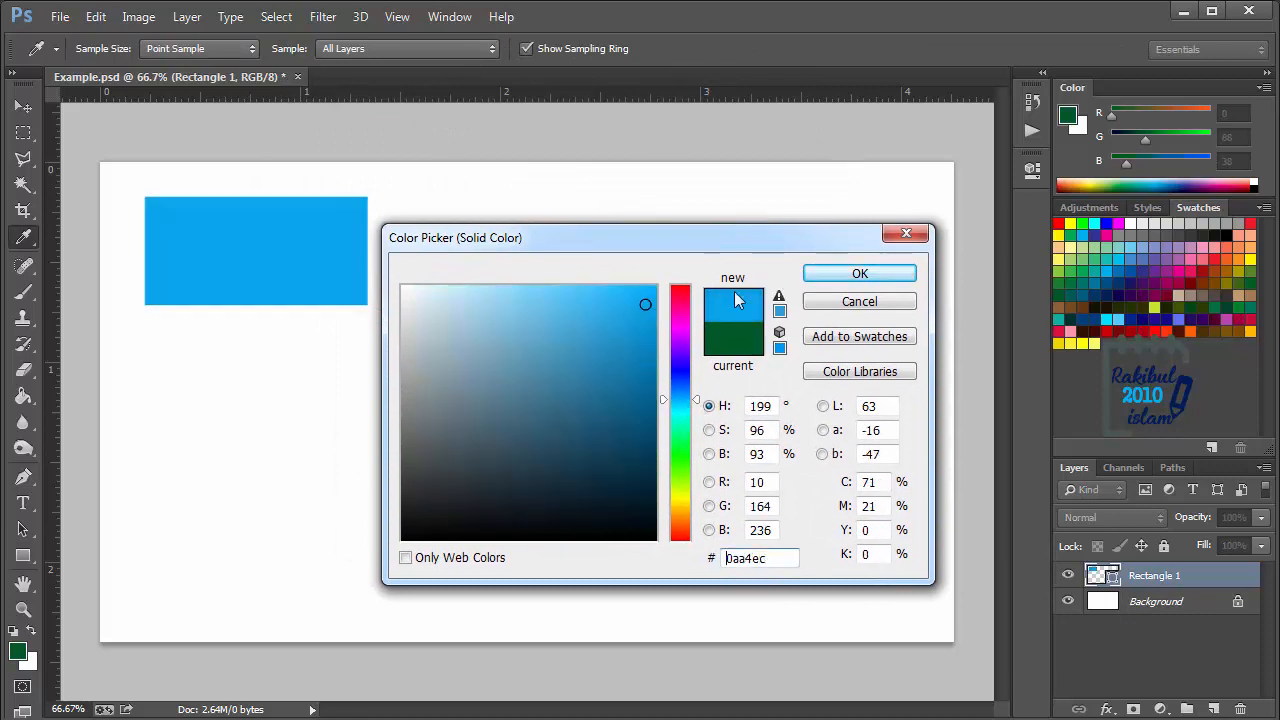
{"action": "left_click", "coordinate": [858, 274]}
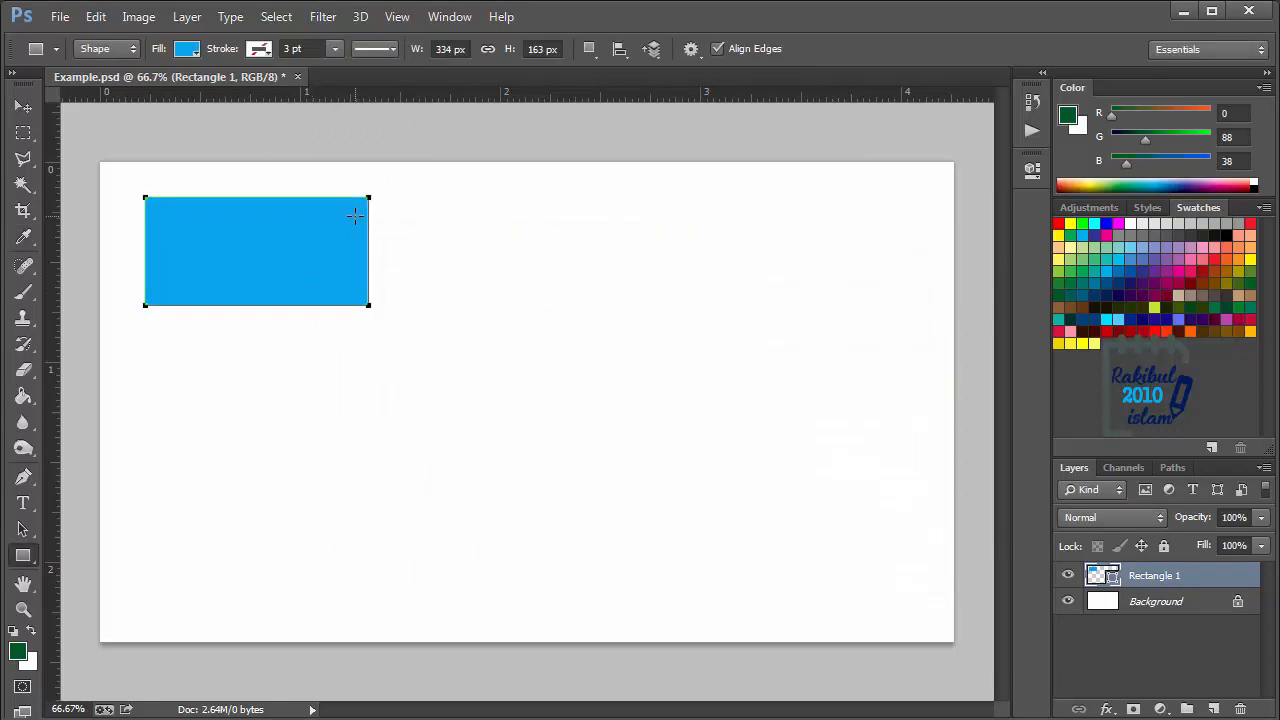
- Stretch the blue rectangle with Free Transform to span the full canvas width and reach the canvas's top edge
{"action": "left_click", "coordinate": [23, 106]}
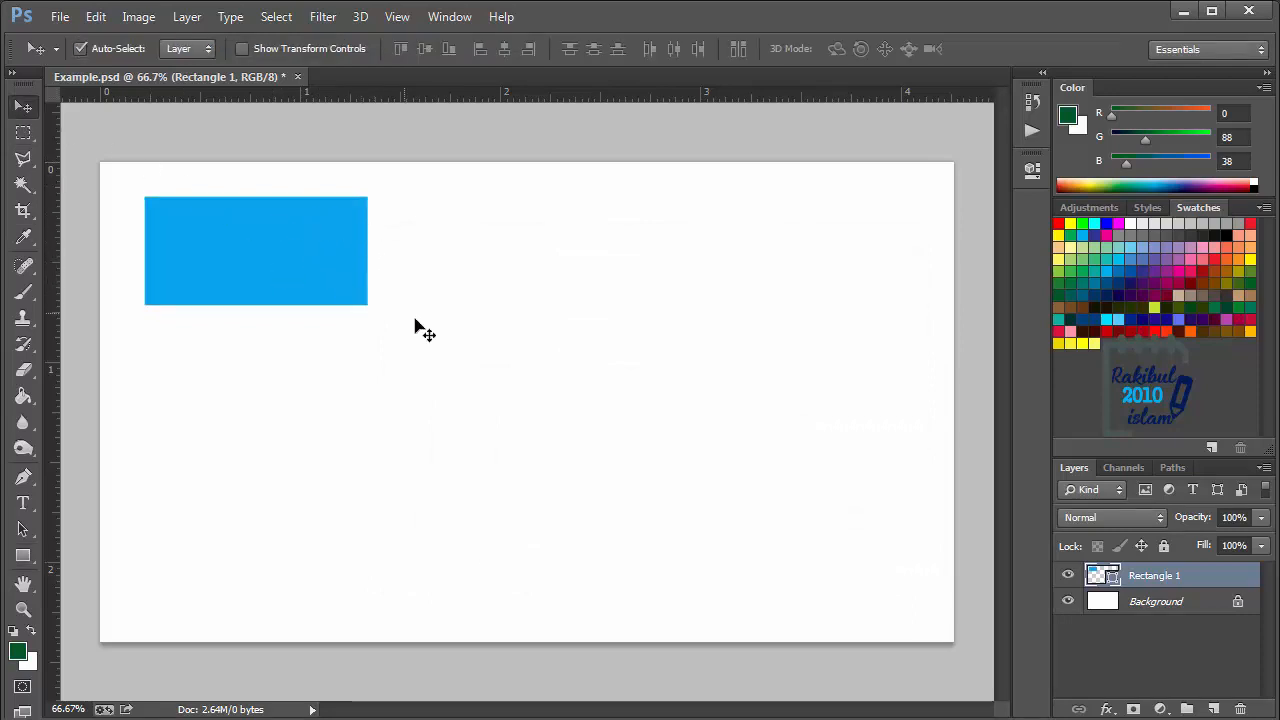
{"action": "key", "text": "ctrl+t"}
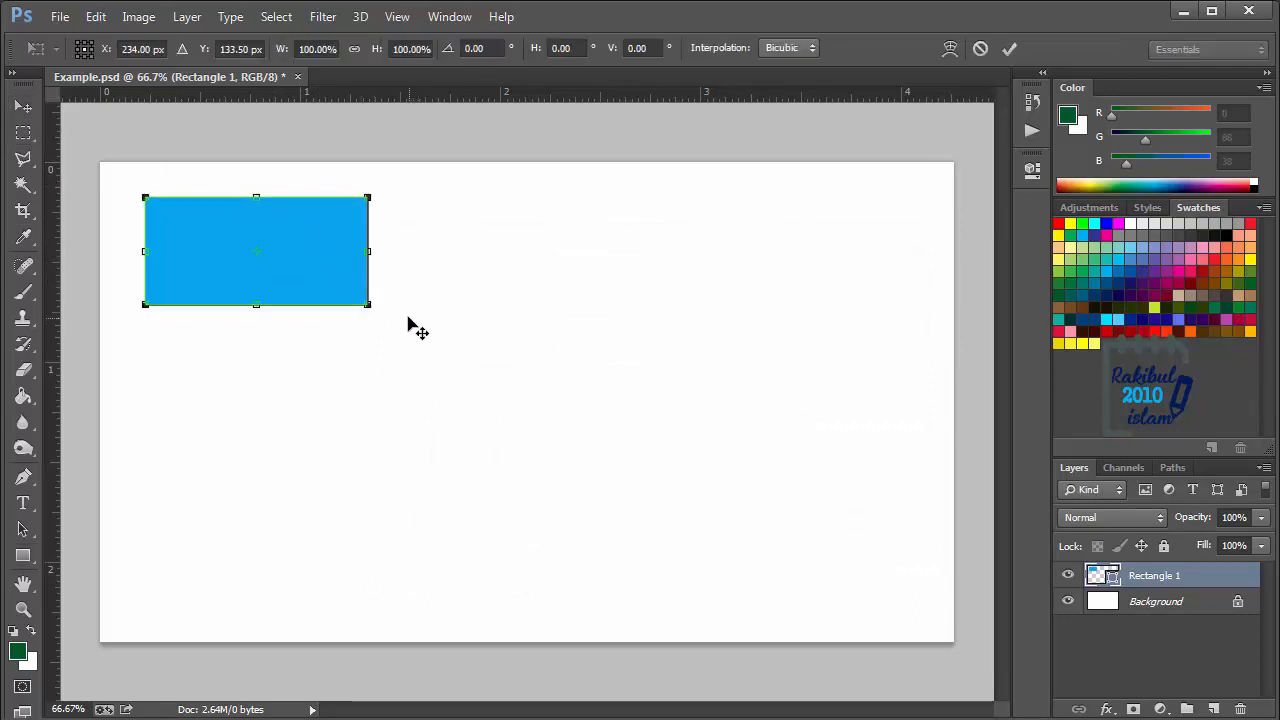
{"action": "left_click_drag", "start_coordinate": [369, 250], "coordinate": [955, 265]}
{"action": "left_click_drag", "start_coordinate": [148, 250], "coordinate": [100, 250]}
{"action": "left_click_drag", "start_coordinate": [520, 207], "coordinate": [520, 162]}
{"action": "key", "text": "Return"}
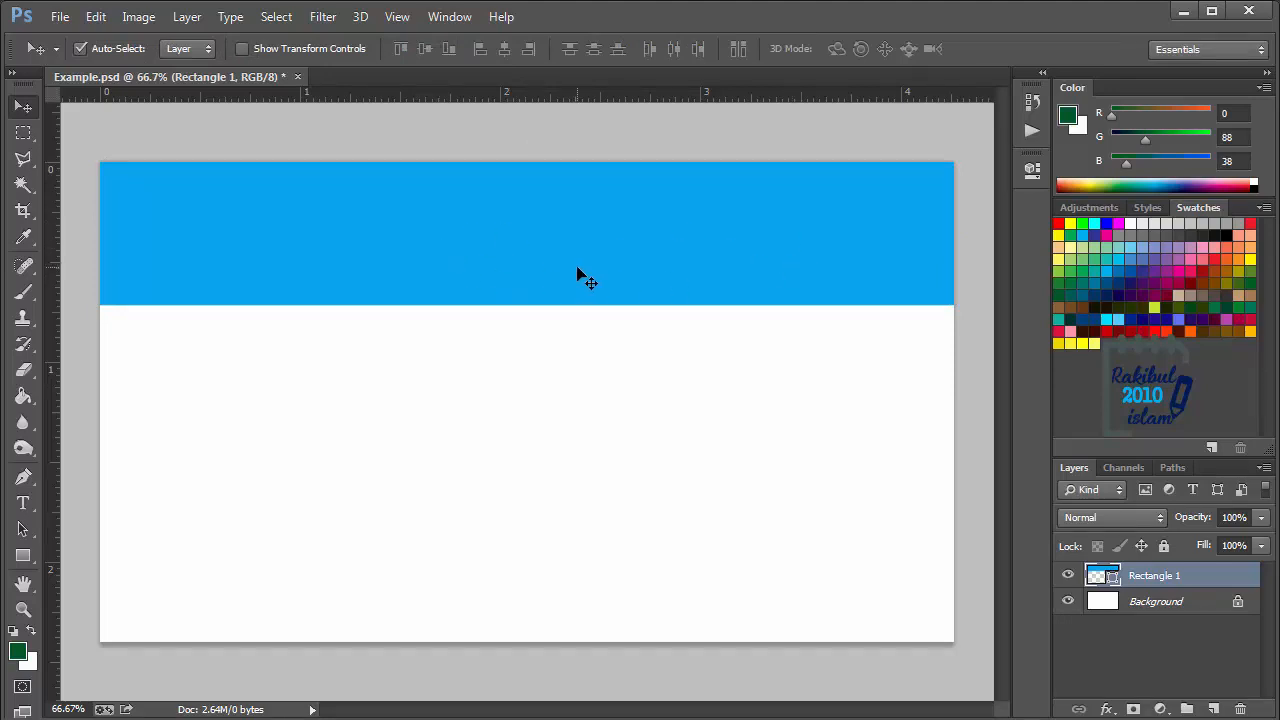
- Duplicate the blue band lower on the canvas and scale the copy proportionally to about 21%
{"action": "left_click_drag", "start_coordinate": [580, 249], "coordinate": [562, 449], "text": "alt"}
{"action": "key", "text": "ctrl+t"}
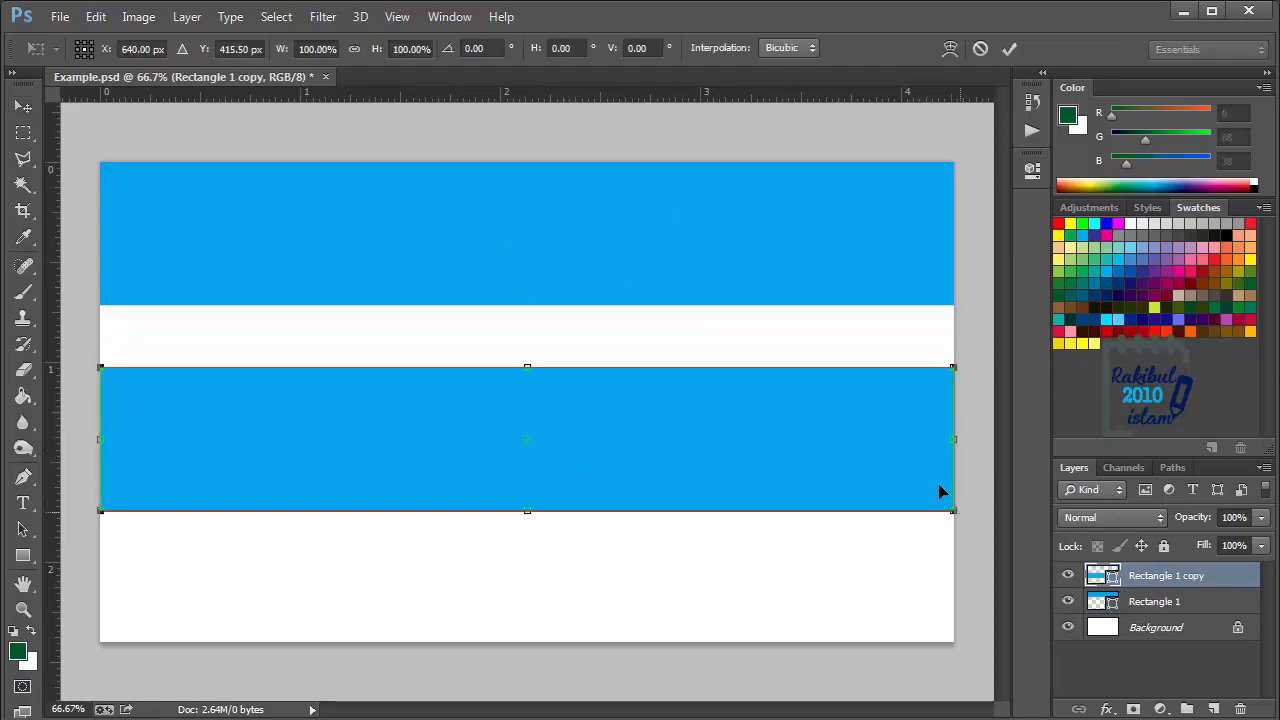
{"action": "left_click_drag", "start_coordinate": [953, 512], "coordinate": [282, 397]}
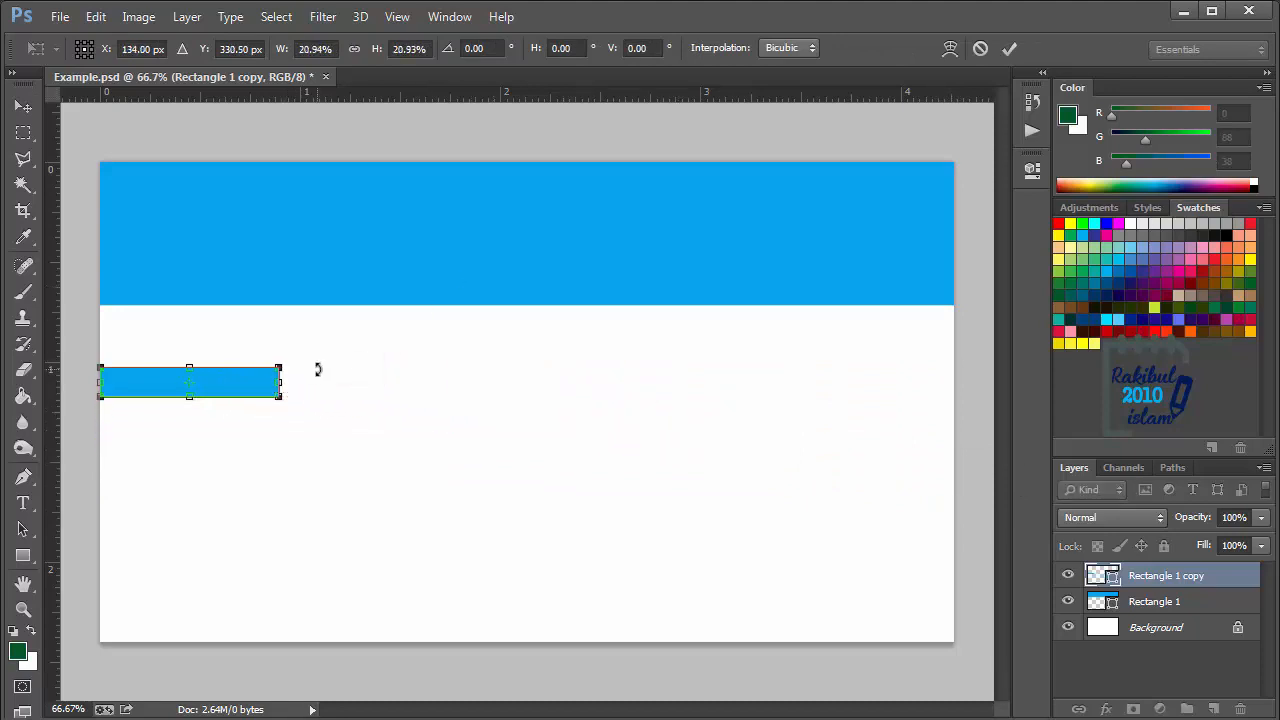
{"action": "key", "text": "Return"}
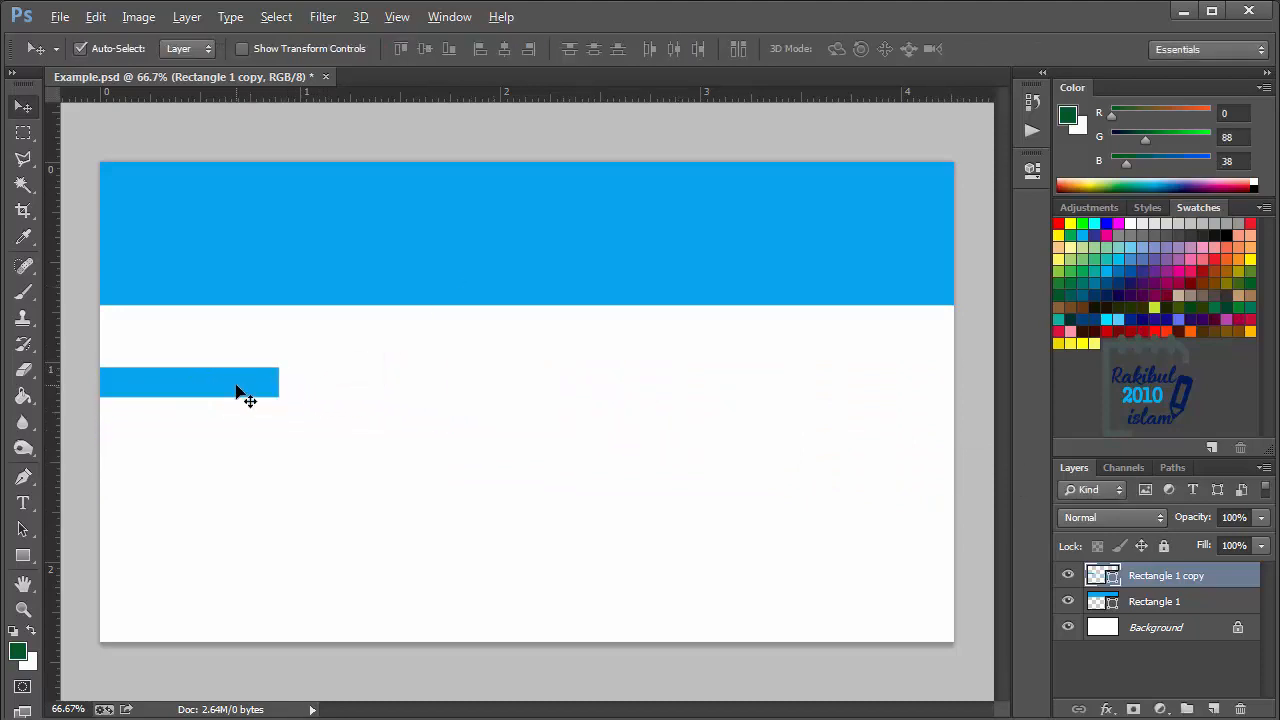
- Duplicate the small blue bar below itself and enlarge the new copy to nearly the canvas width
{"action": "left_click_drag", "start_coordinate": [237, 391], "coordinate": [237, 489]}
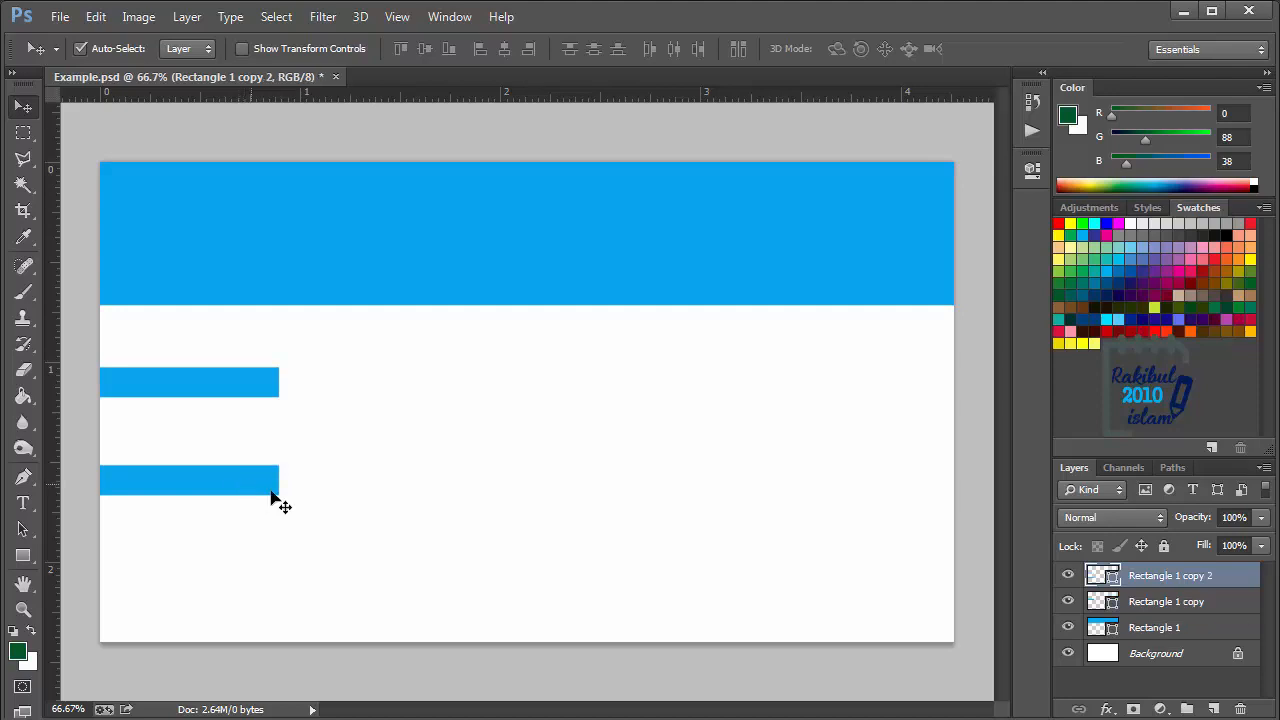
{"action": "key", "text": "ctrl+t"}
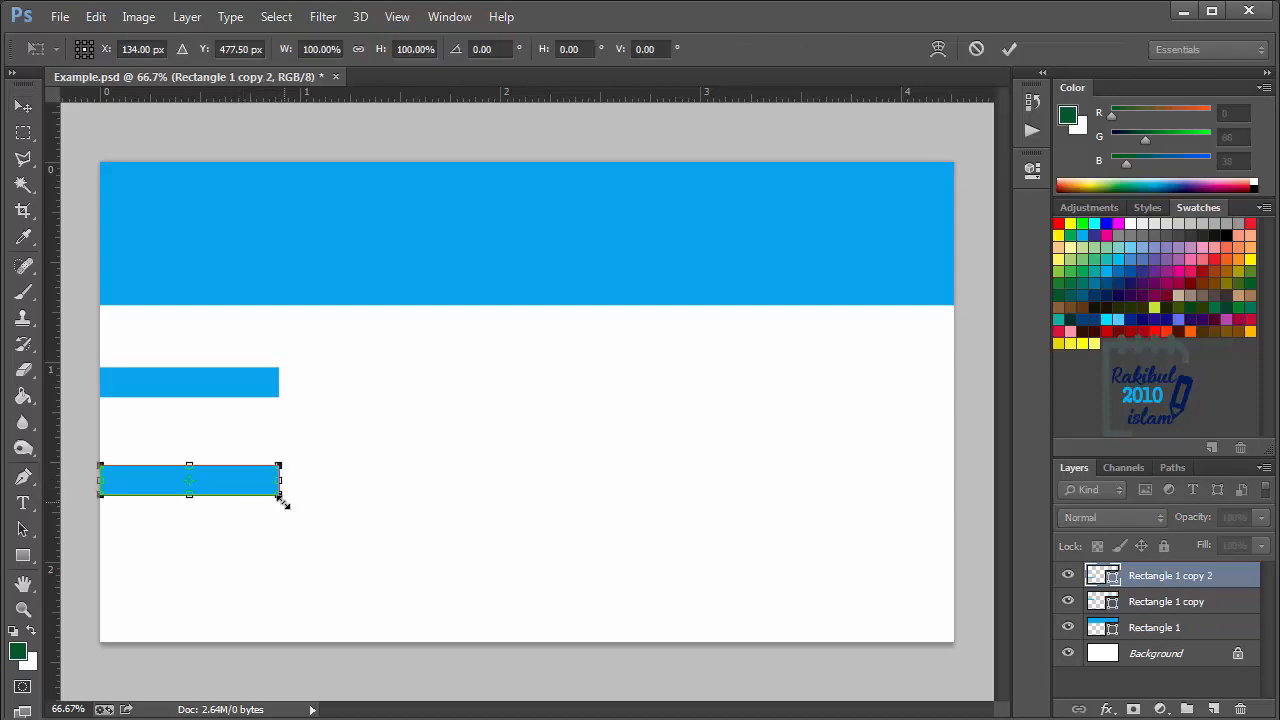
{"action": "left_click_drag", "start_coordinate": [289, 500], "coordinate": [903, 598]}
{"action": "key", "text": "Return"}
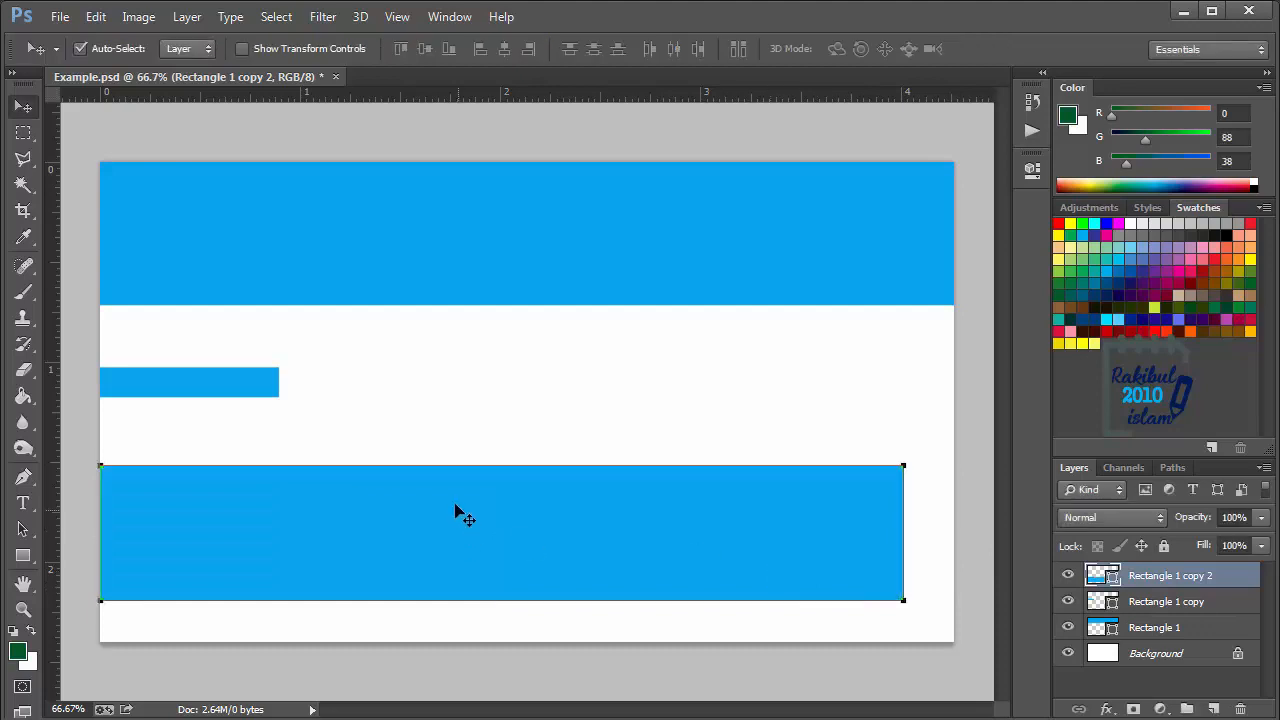
{"action": "left_click", "coordinate": [412, 432]}
- Examine the edges of the scaled rectangles up close for sharpness
{"action": "scroll", "coordinate": [384, 470], "scroll_direction": "up", "scroll_amount": 9}
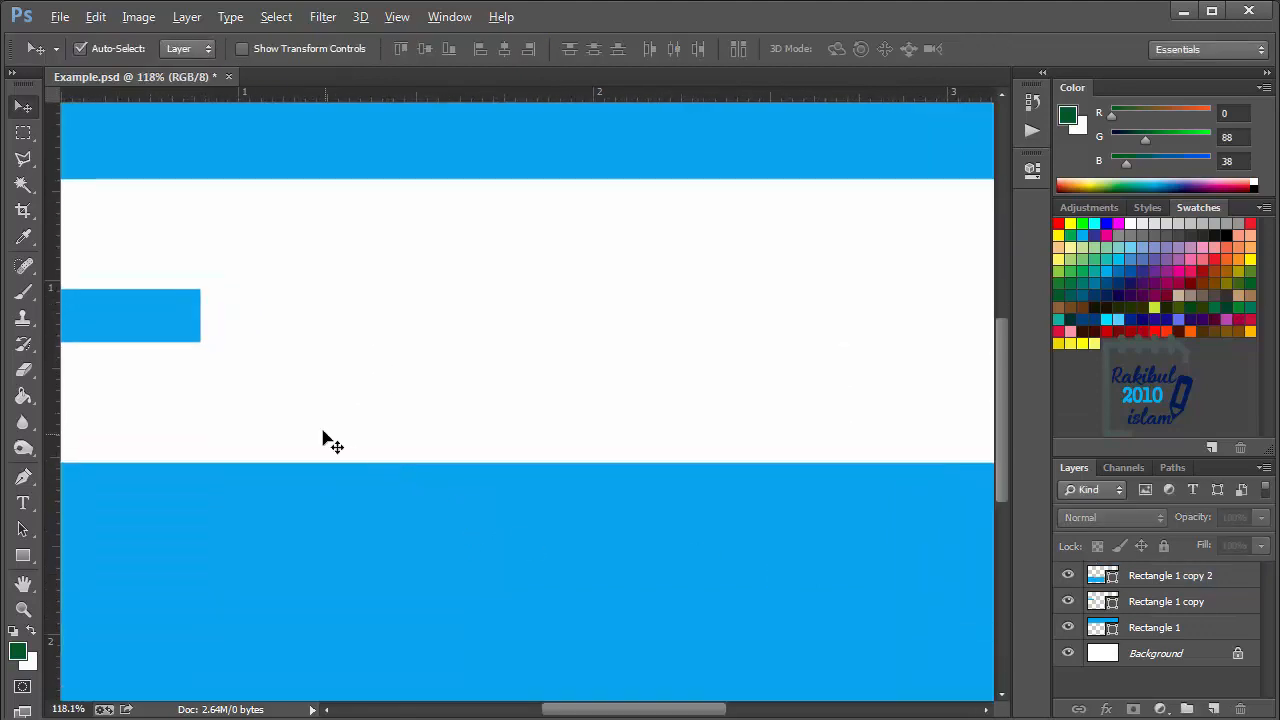
{"action": "left_click_drag", "start_coordinate": [239, 220], "coordinate": [408, 366]}
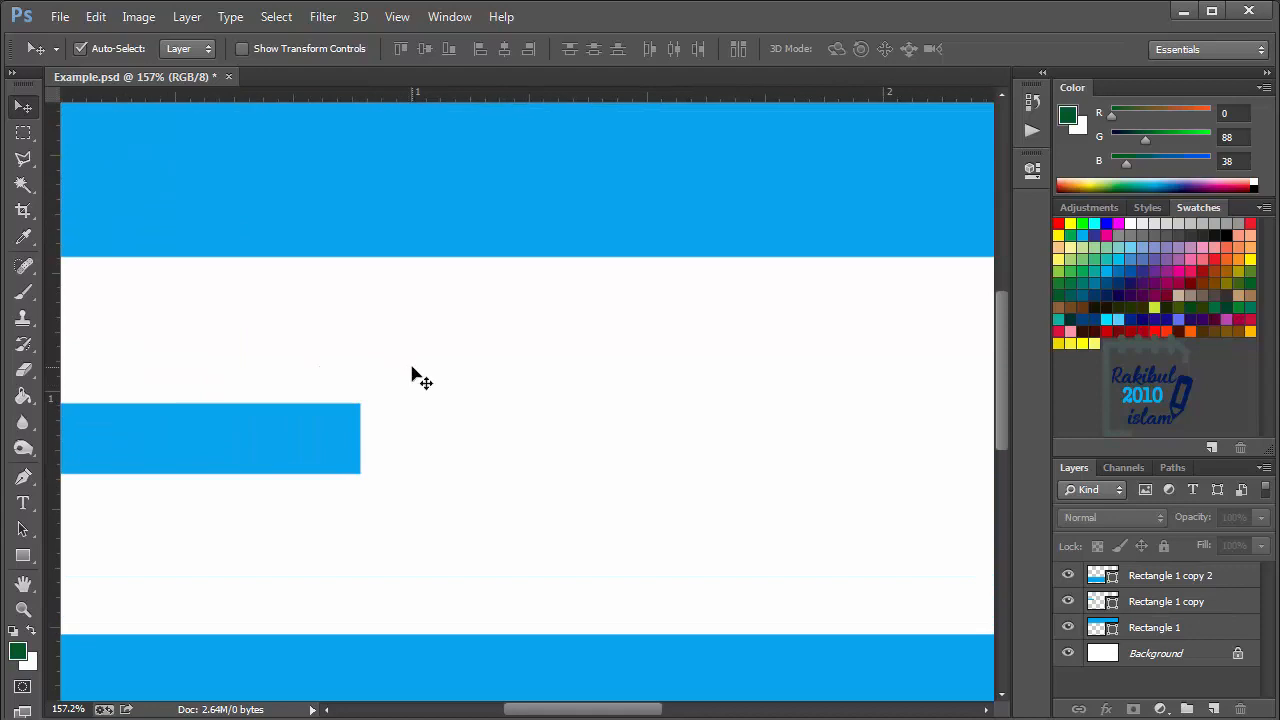
{"action": "scroll", "coordinate": [414, 372], "scroll_direction": "down", "scroll_amount": 2}
{"action": "scroll", "coordinate": [418, 373], "scroll_direction": "down", "scroll_amount": 2}
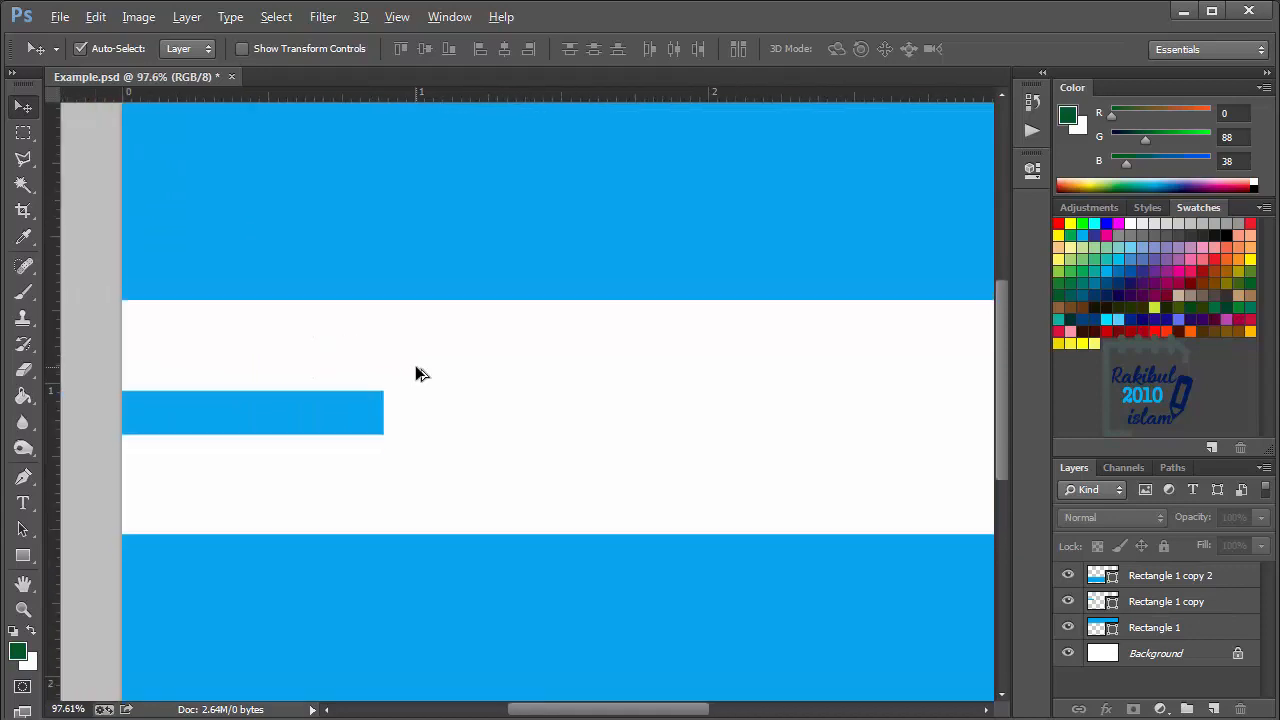
{"action": "scroll", "coordinate": [418, 373], "scroll_direction": "down", "scroll_amount": 2}
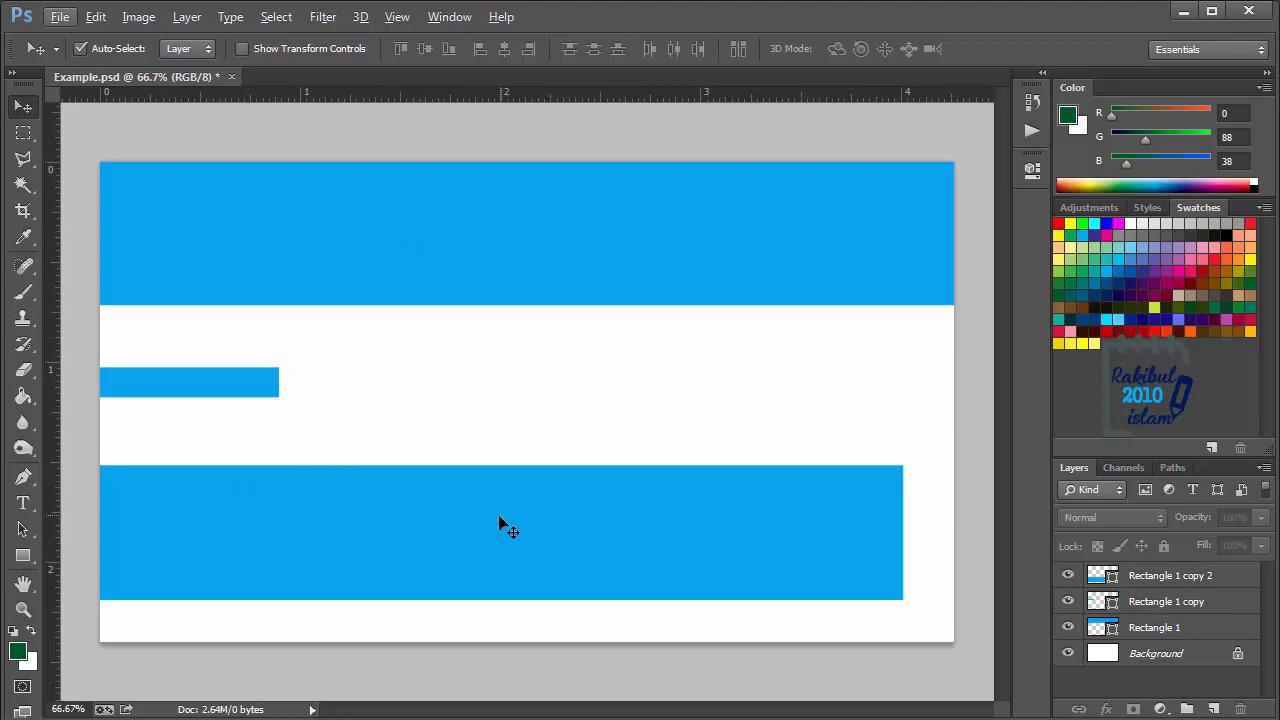
- Recolor the large lower rectangle green, #0aec6f, and delete both copied rectangle layers
{"action": "double_click", "coordinate": [1110, 578]}
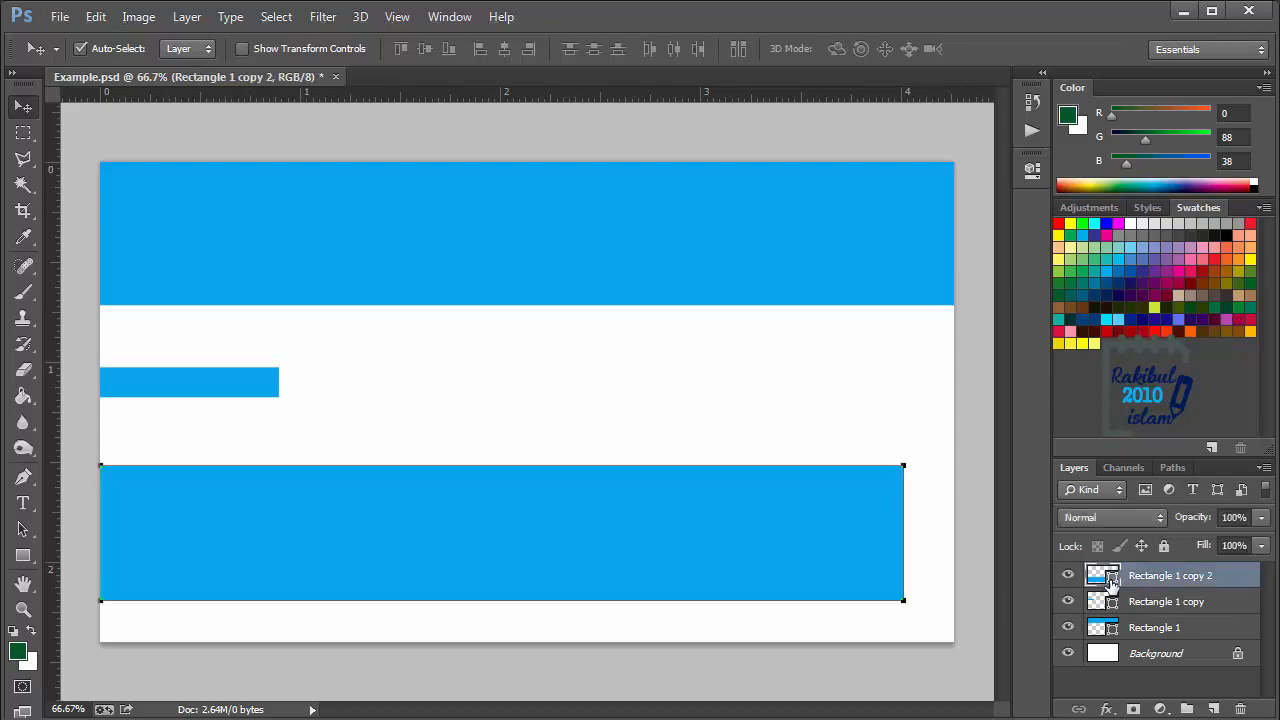
{"action": "left_click", "coordinate": [684, 436]}
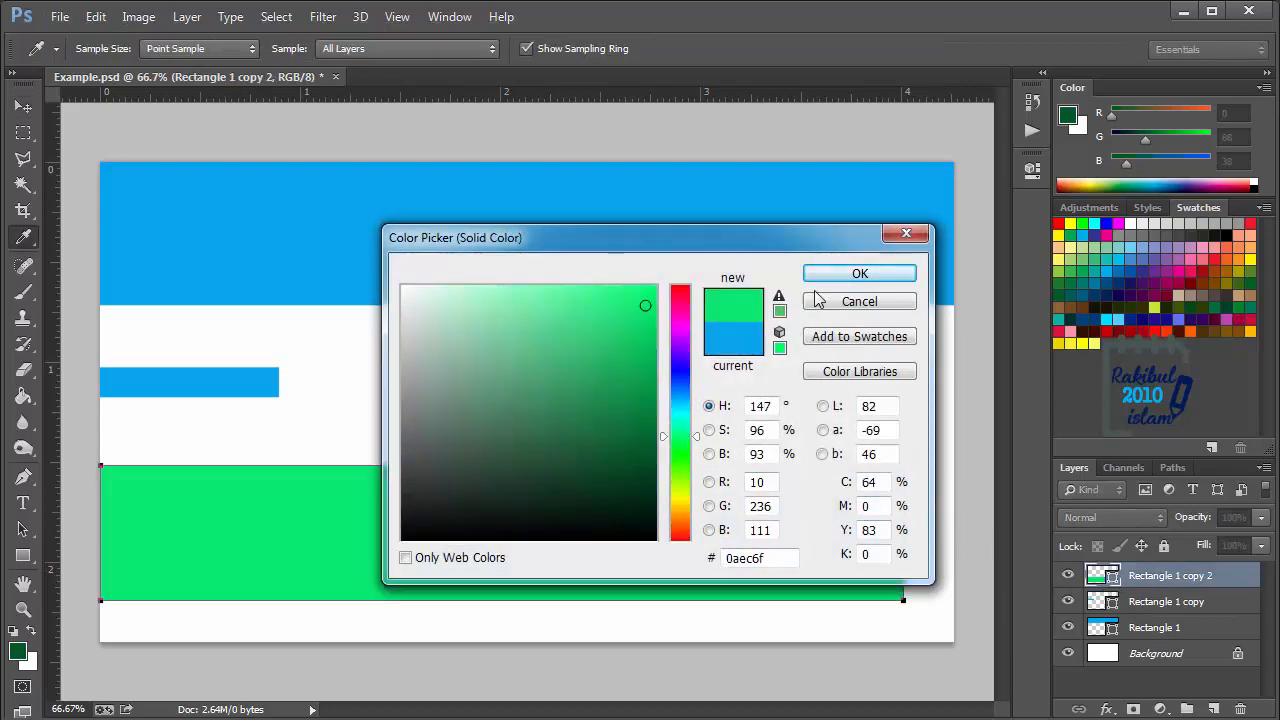
{"action": "left_click", "coordinate": [859, 274]}
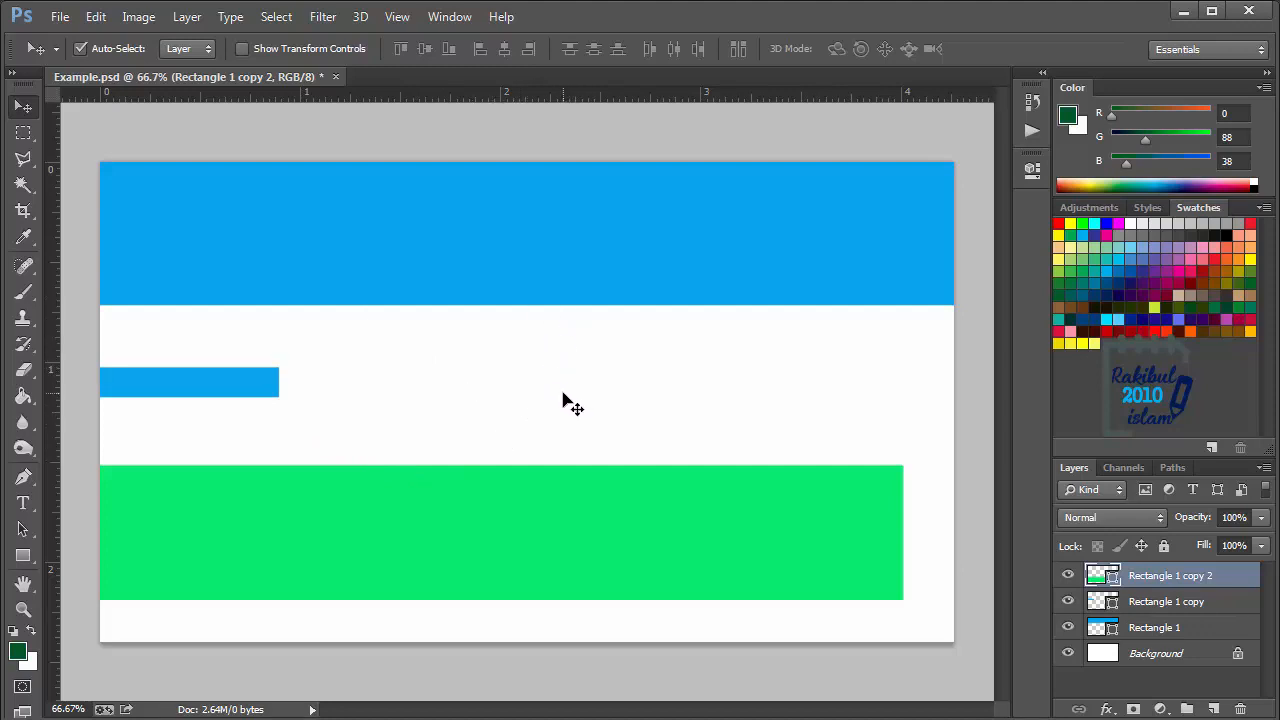
{"action": "left_click", "coordinate": [270, 398], "text": "shift"}
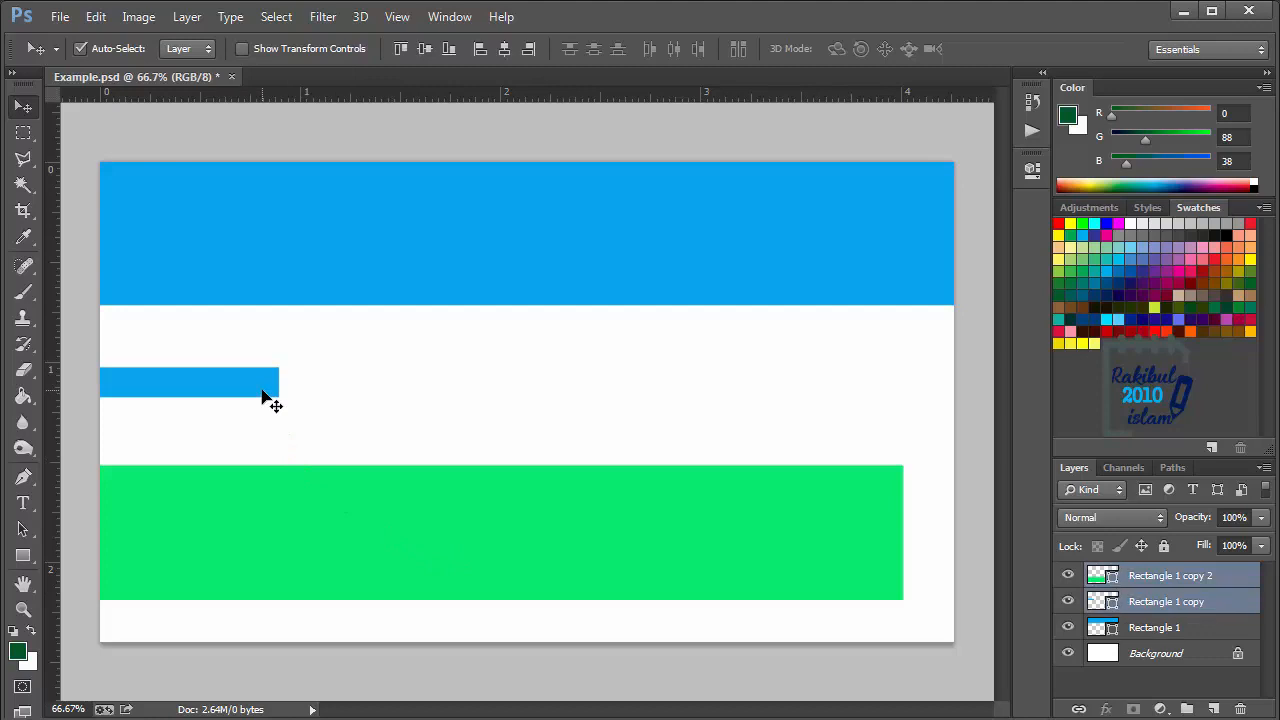
{"action": "left_click", "coordinate": [1242, 706]}
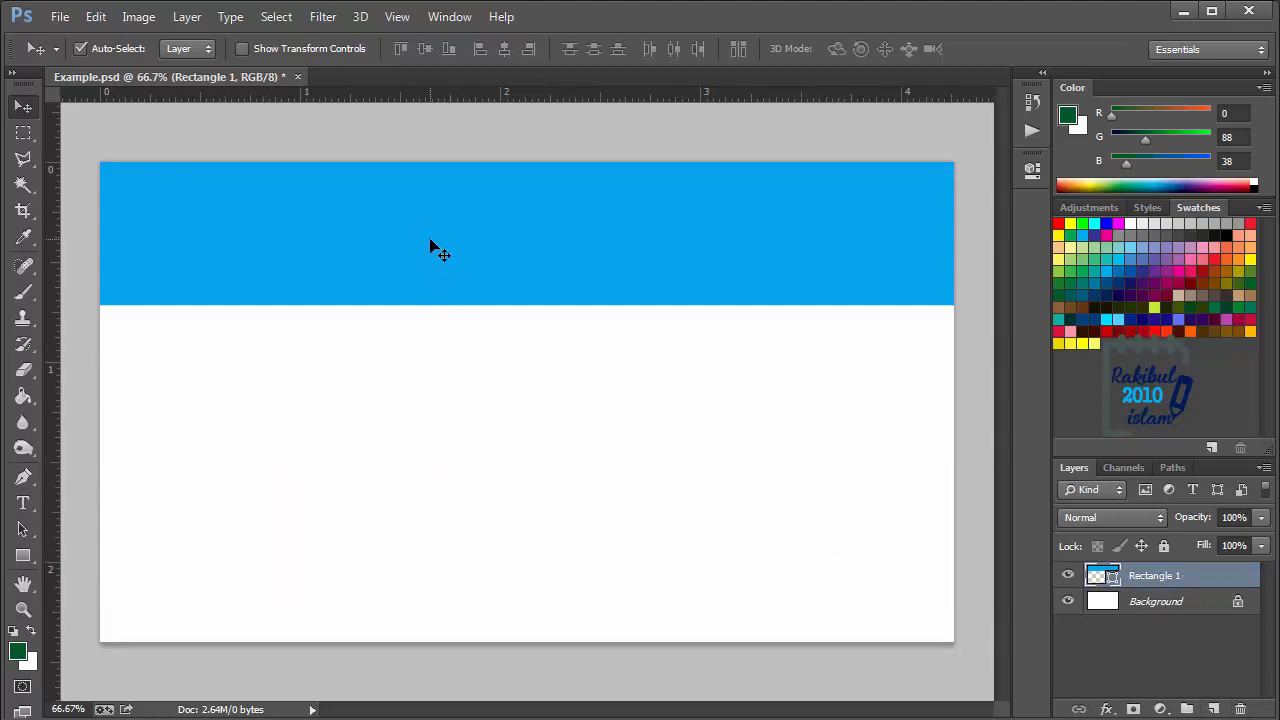
- Fill the remaining top rectangle with a pale green swatch using the Rectangle tool's fill options
{"action": "left_click", "coordinate": [23, 556]}
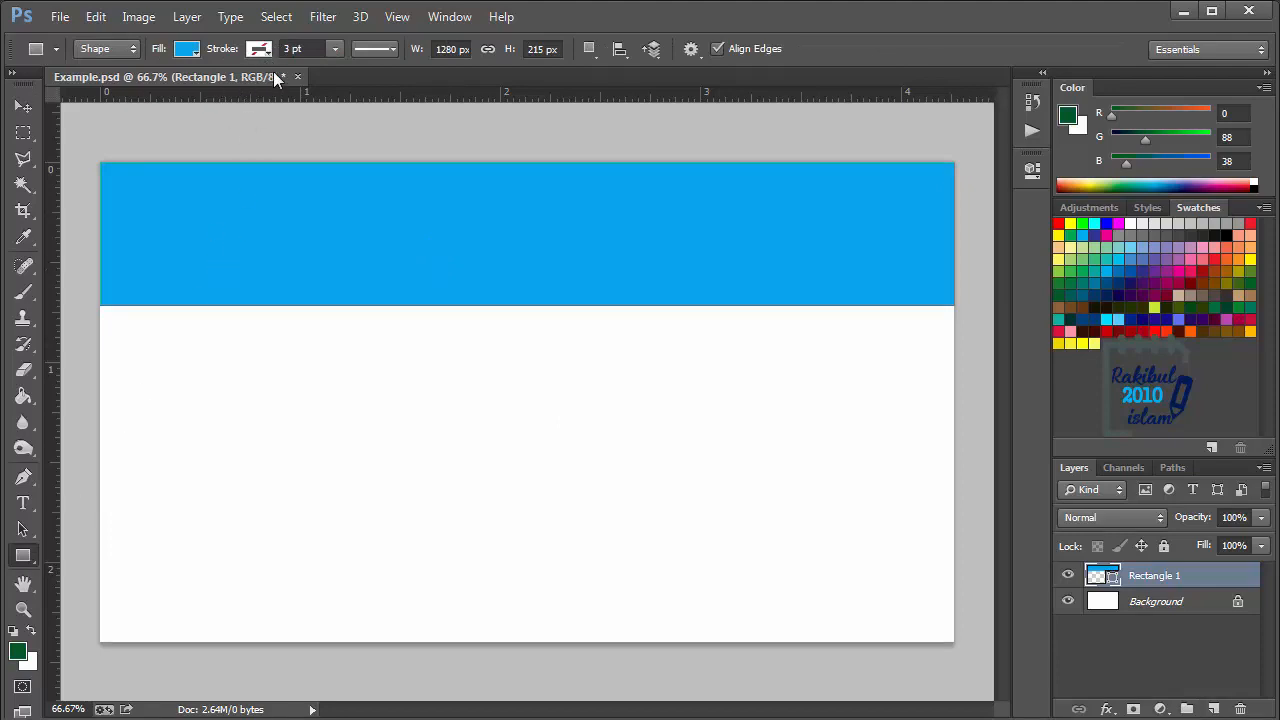
{"action": "left_click", "coordinate": [187, 50]}
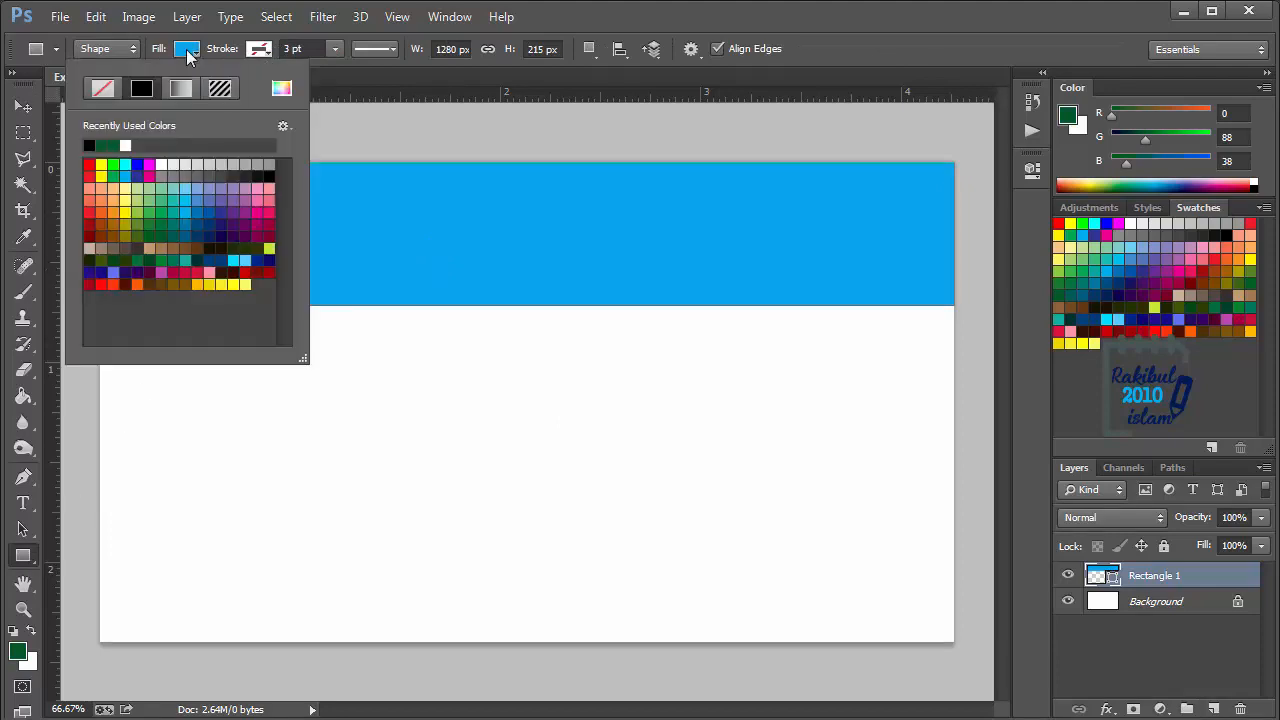
{"action": "left_click", "coordinate": [142, 188]}
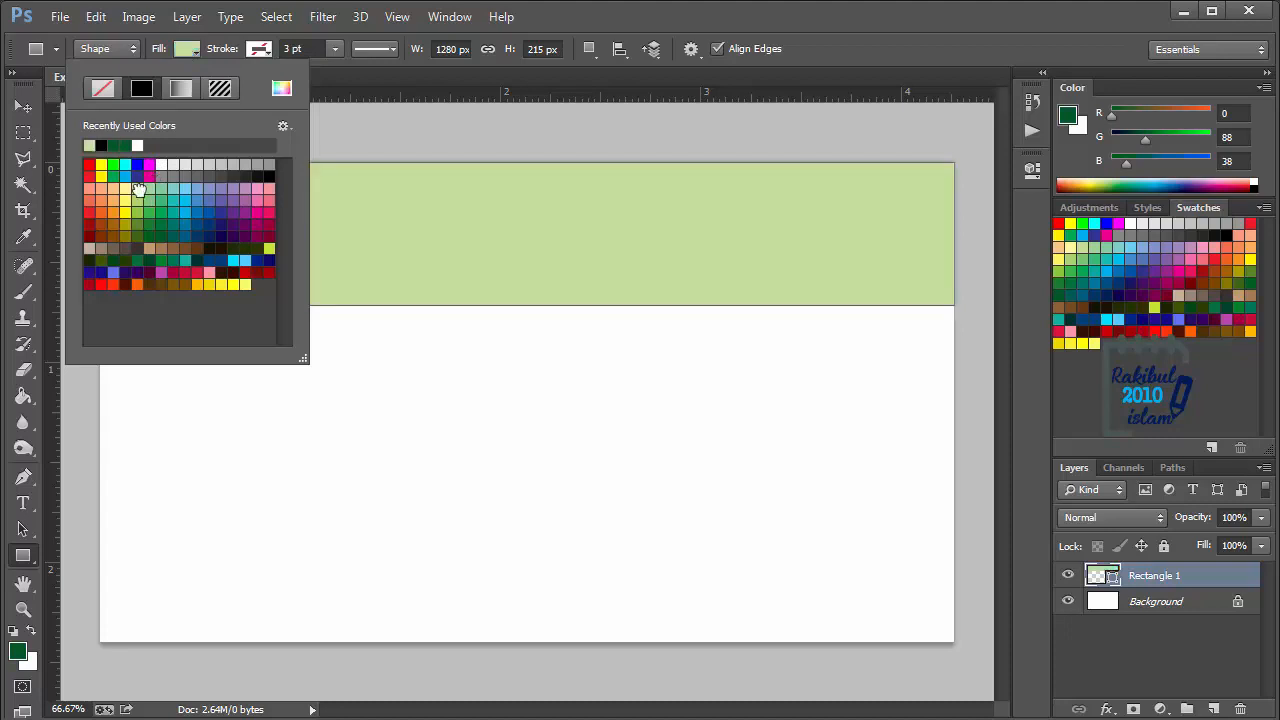
- Fill the rectangle with the Fine Grain pattern at a scale of 1%
{"action": "left_click", "coordinate": [221, 90]}
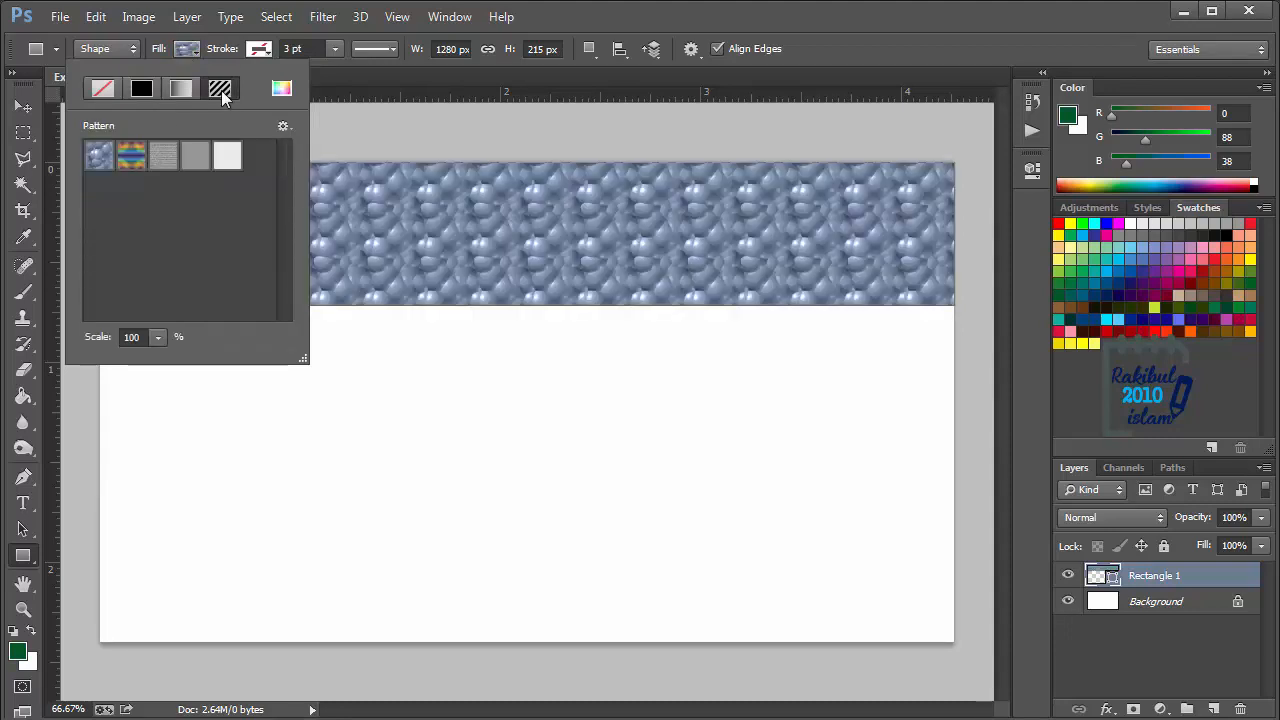
{"action": "left_click", "coordinate": [165, 156]}
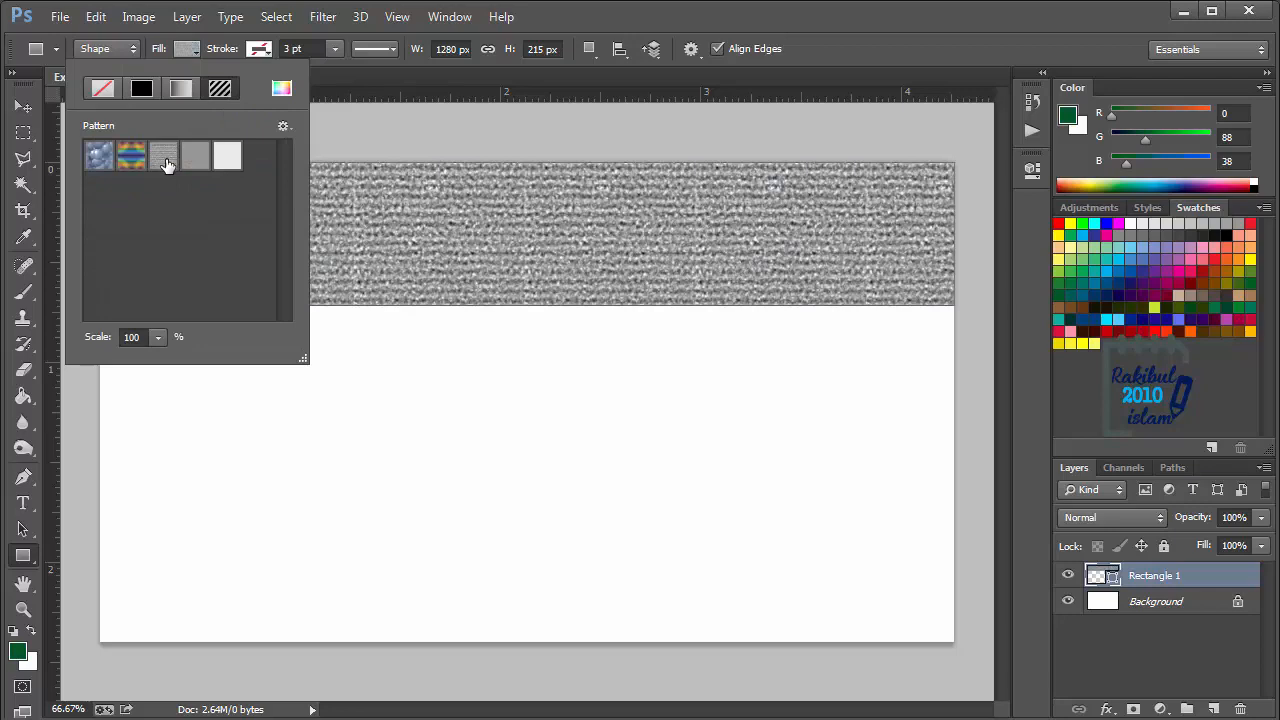
{"action": "left_click", "coordinate": [158, 337]}
{"action": "mouse_move", "coordinate": [163, 363]}
{"action": "left_mouse_down"}
{"action": "mouse_move", "coordinate": [175, 368]}
{"action": "mouse_move", "coordinate": [141, 366]}
{"action": "left_mouse_up"}
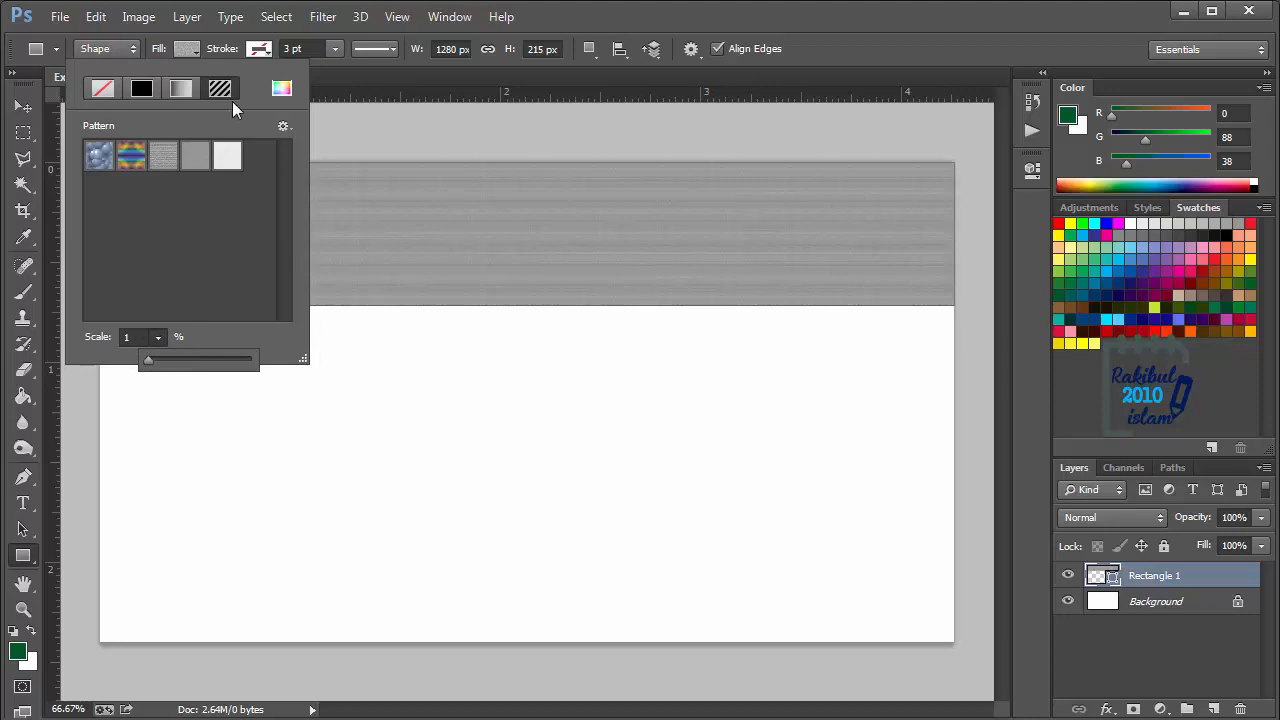
{"action": "left_click", "coordinate": [201, 51]}
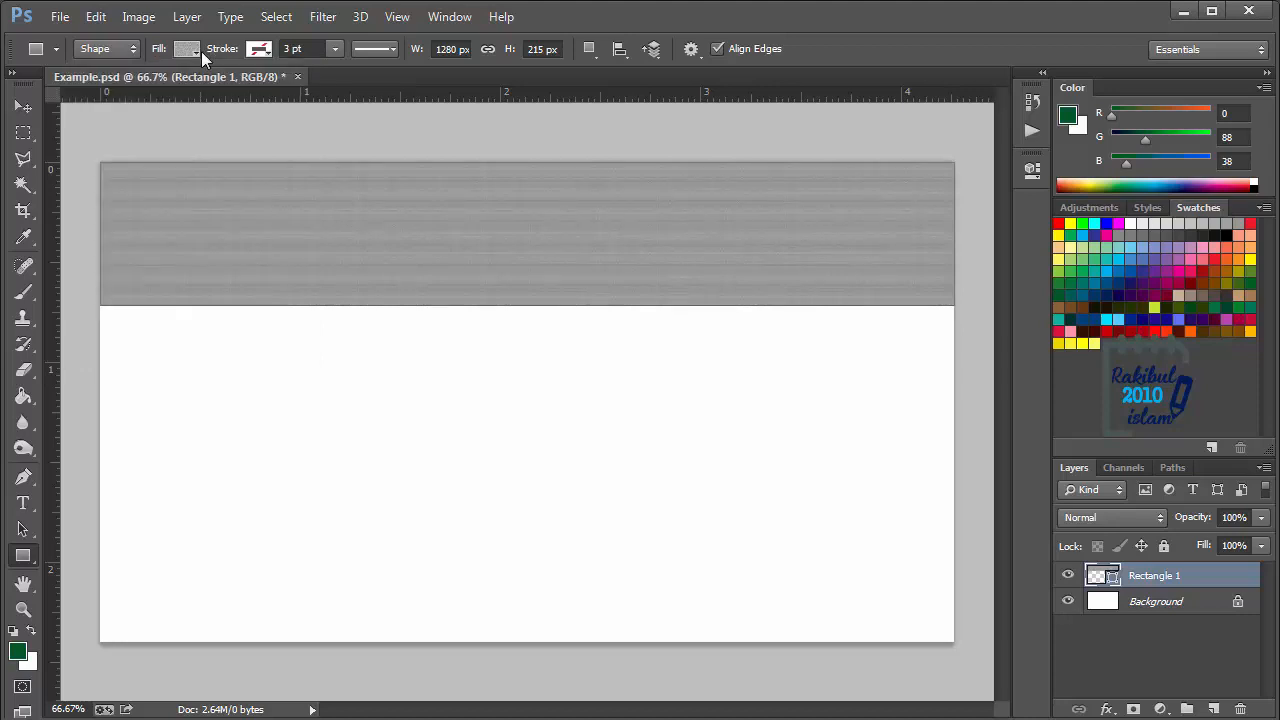
- Add a white stroke to the rectangle and change the stroke to the Fine Grain pattern
{"action": "left_click", "coordinate": [261, 51]}
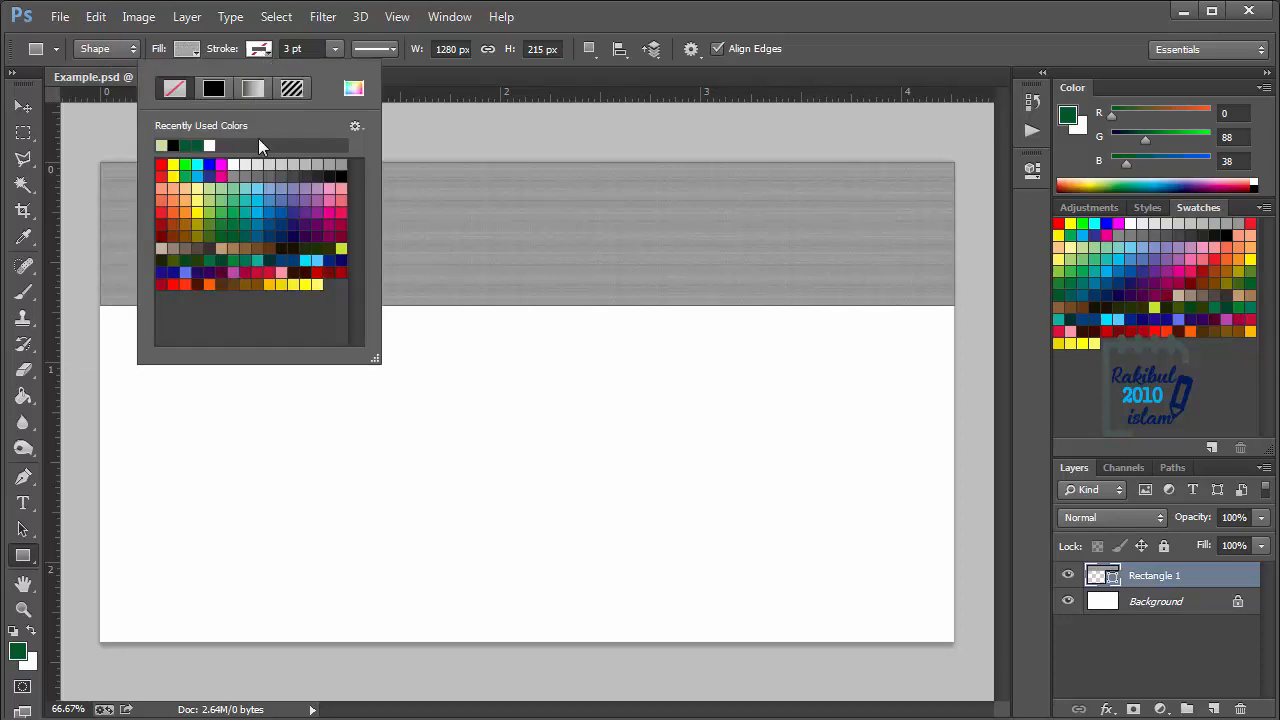
{"action": "left_click", "coordinate": [234, 163]}
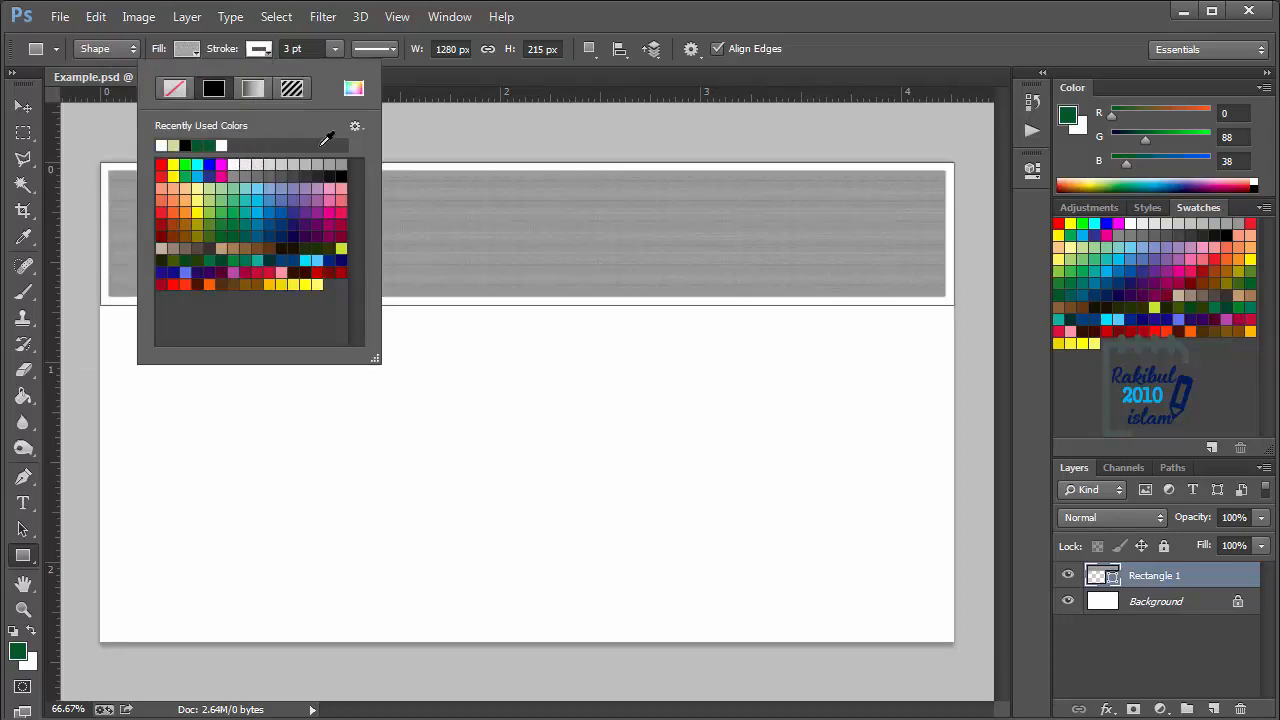
{"action": "left_click", "coordinate": [292, 88]}
{"action": "left_click", "coordinate": [236, 158]}
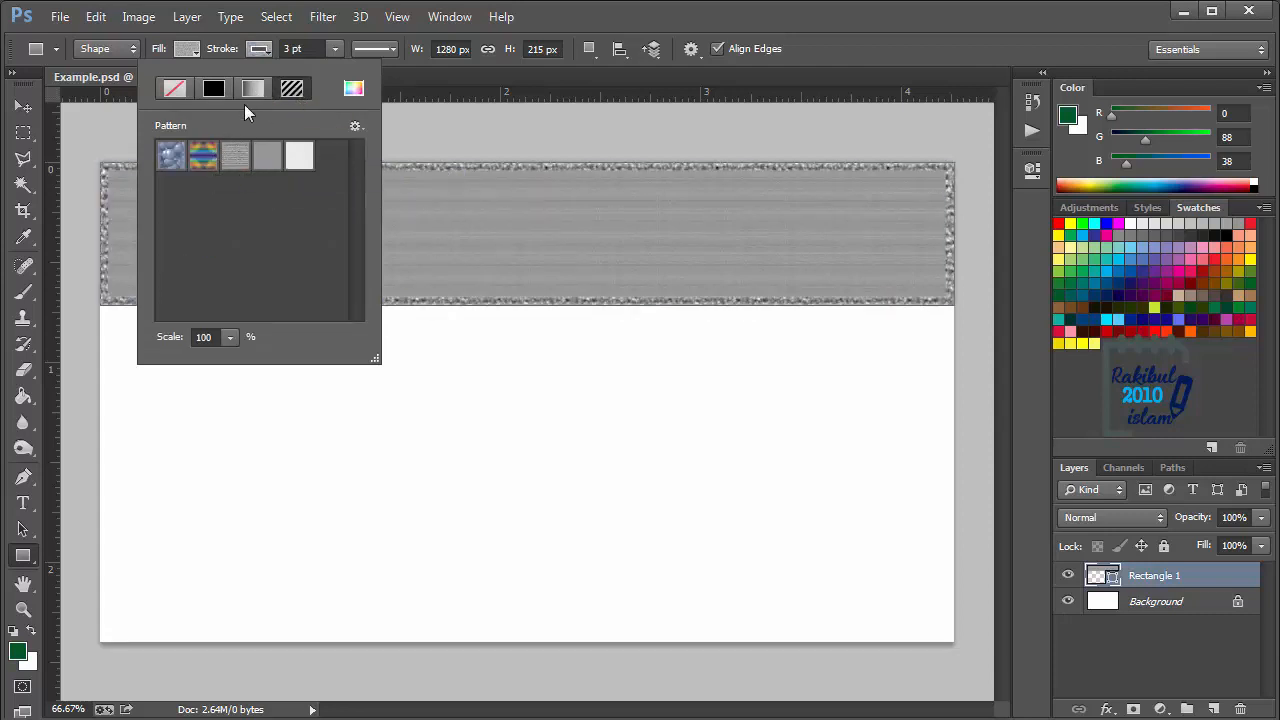
- Remove the rectangle's patterned stroke and change its fill to a solid cyan swatch
{"action": "left_click", "coordinate": [175, 90]}
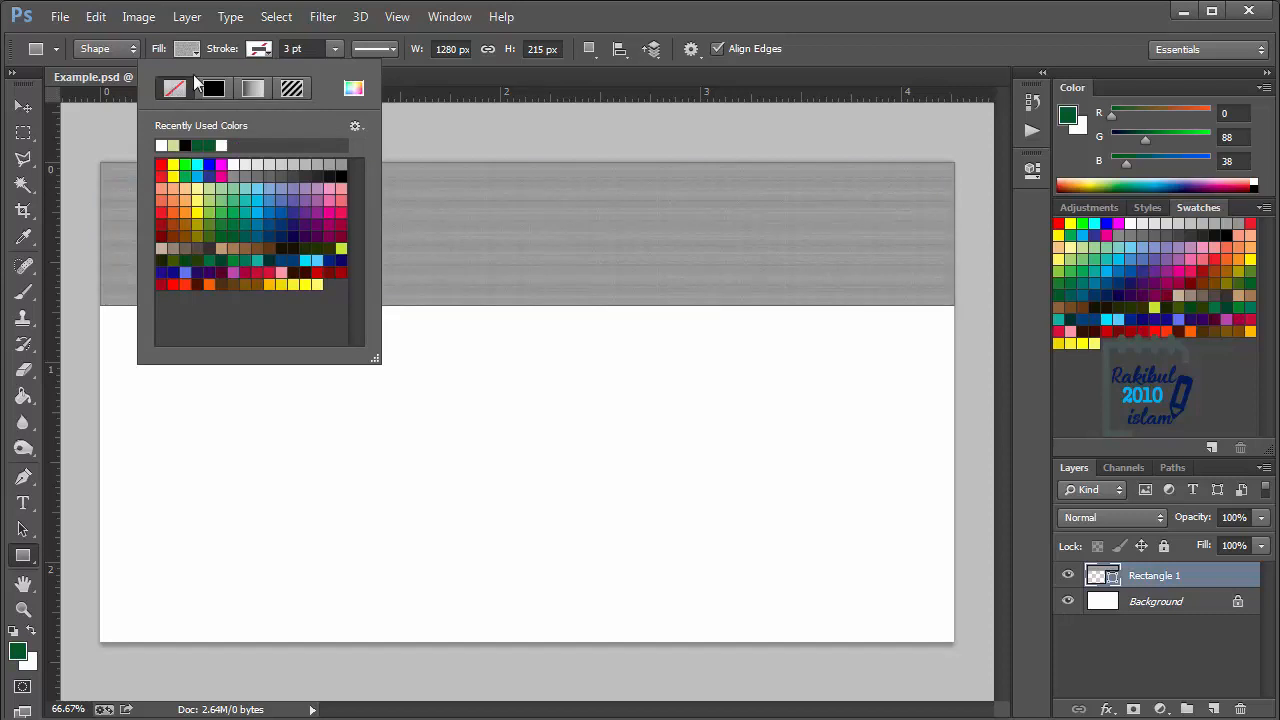
{"action": "left_click", "coordinate": [199, 50]}
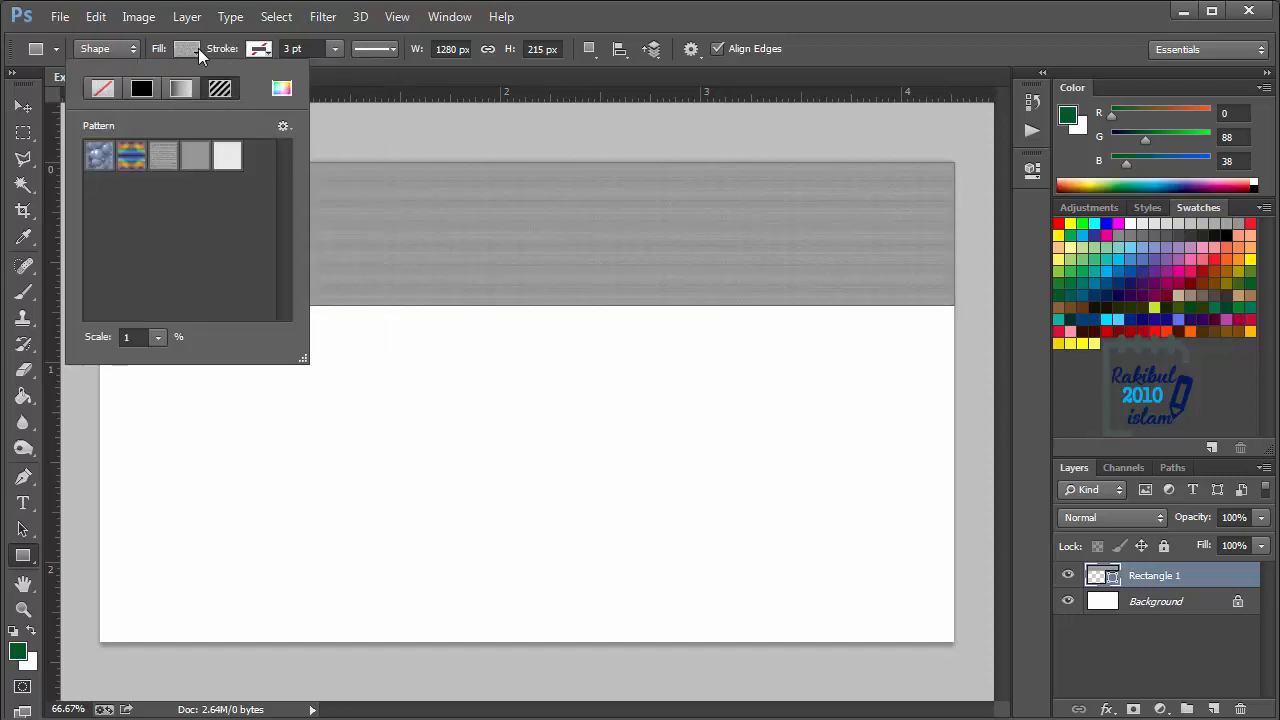
{"action": "left_click", "coordinate": [142, 90]}
{"action": "left_click", "coordinate": [124, 164]}
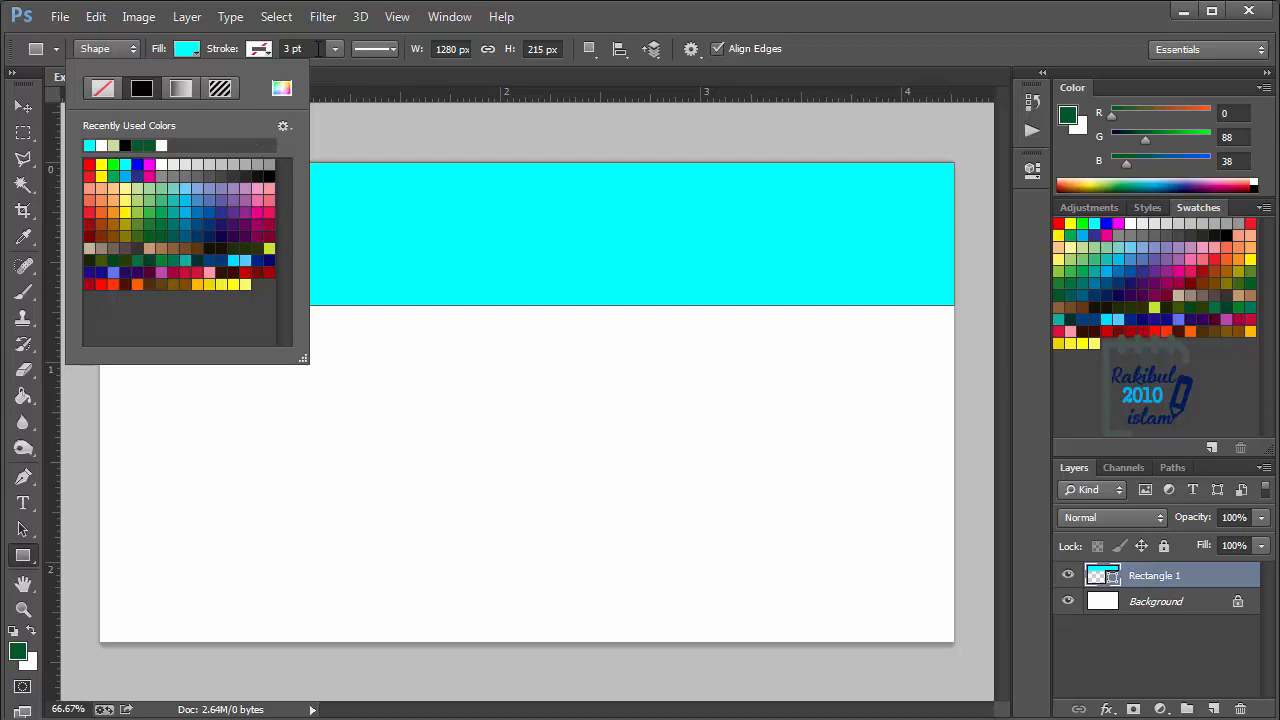
- Try the dotted, dashed and solid stroke styles on the cyan rectangle, and set its stroke back to none
{"action": "left_click", "coordinate": [388, 52]}
{"action": "left_click", "coordinate": [388, 52]}
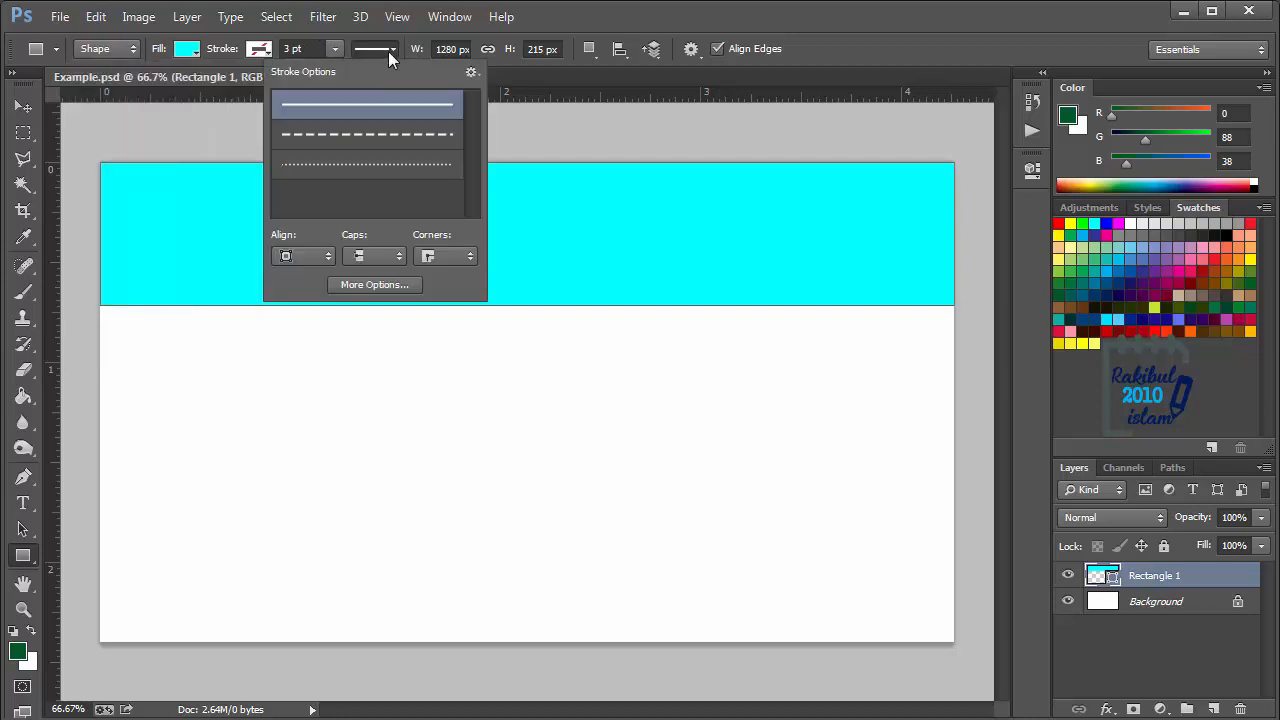
{"action": "left_click", "coordinate": [359, 170]}
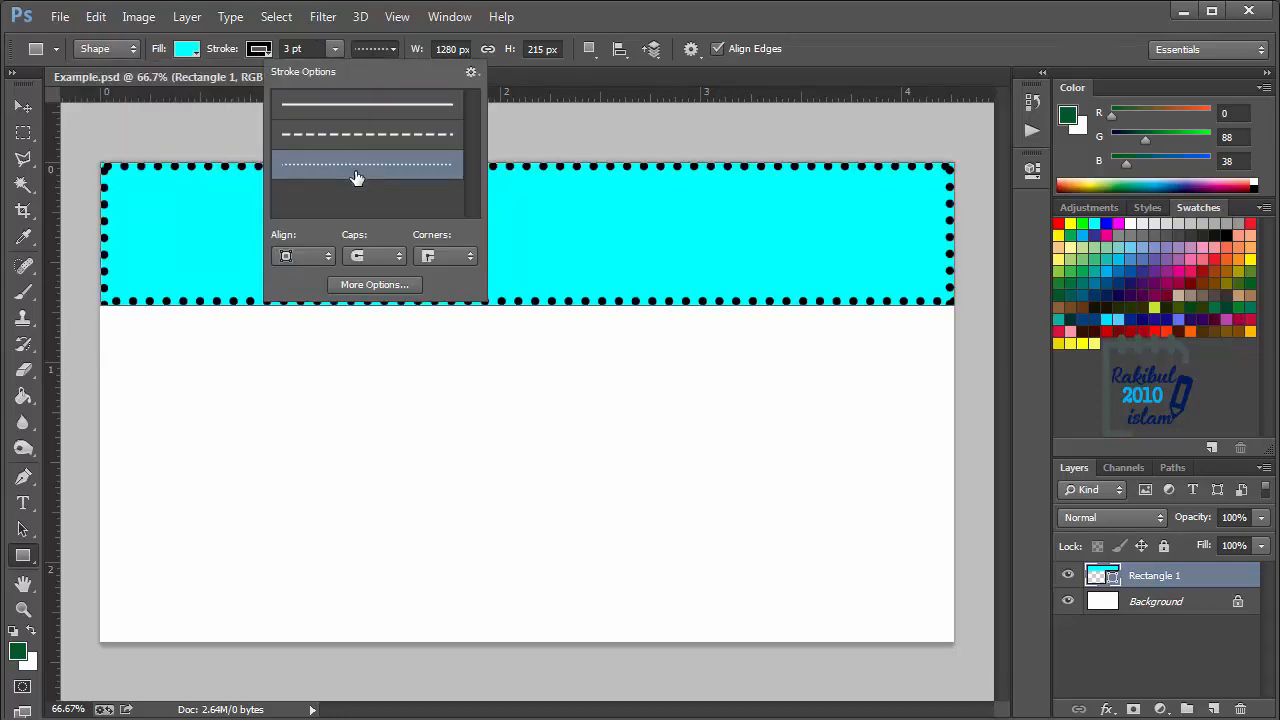
{"action": "left_click", "coordinate": [357, 147]}
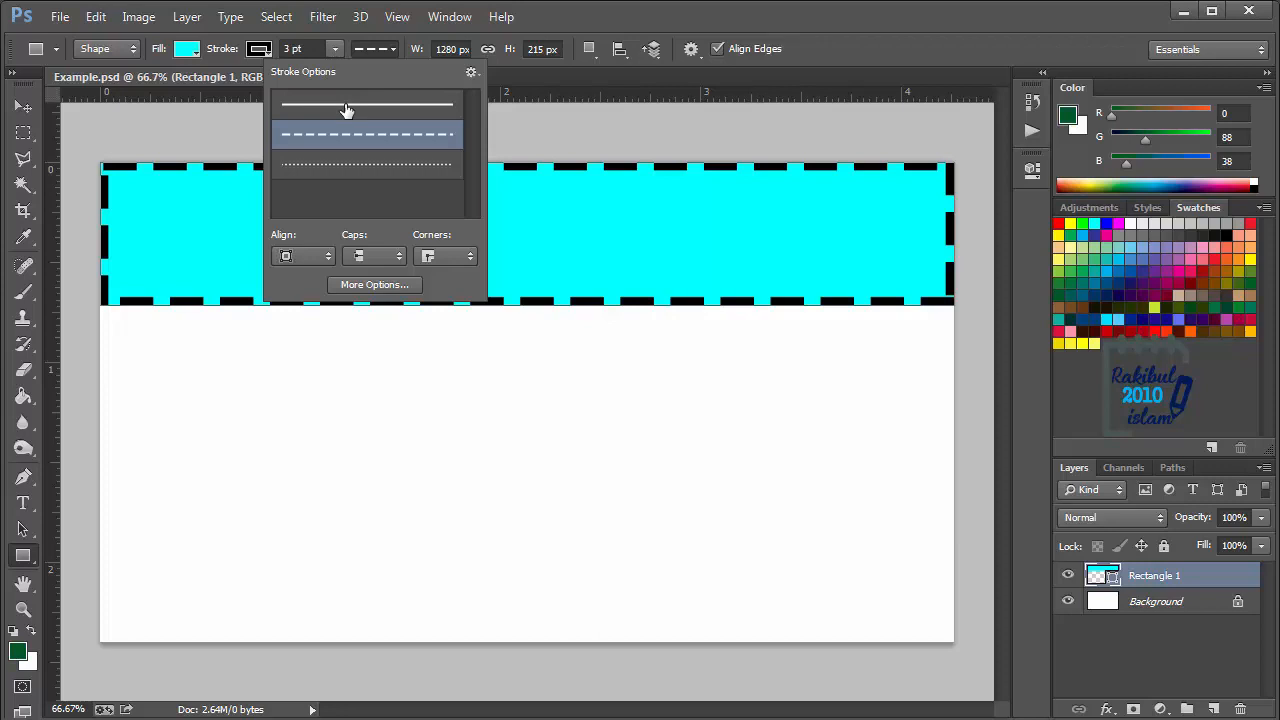
{"action": "left_click", "coordinate": [346, 110]}
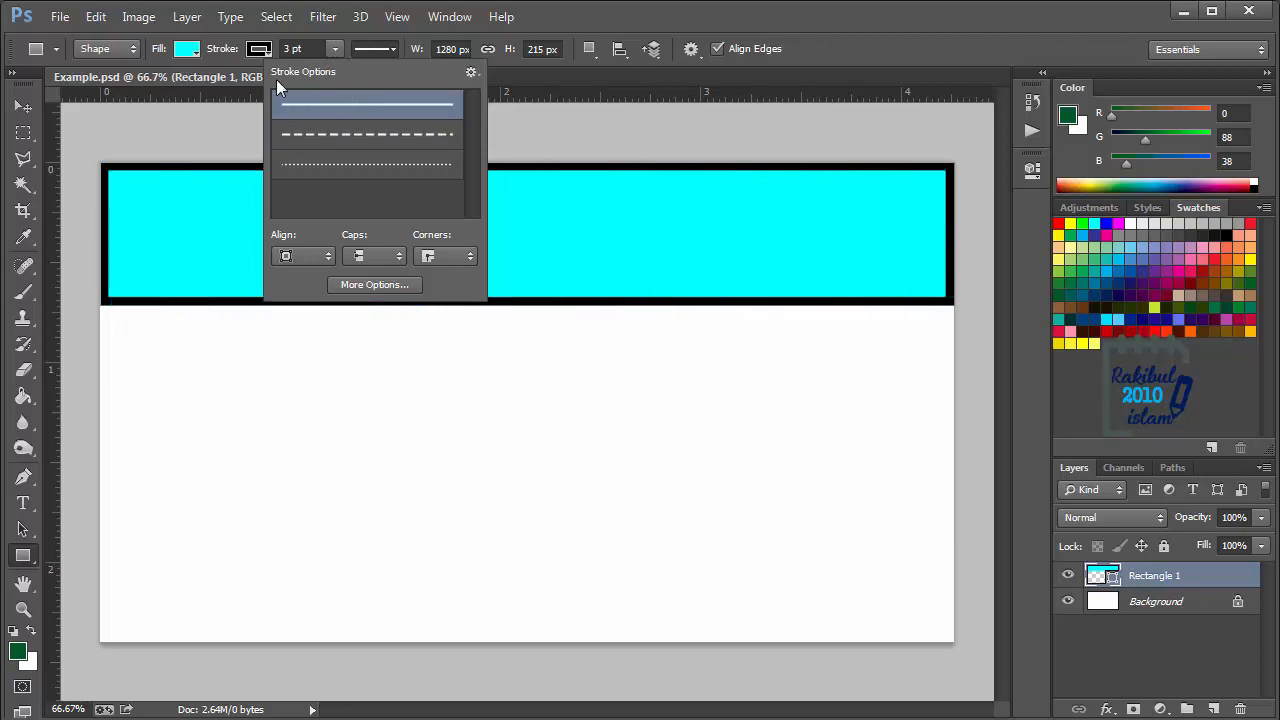
{"action": "left_click", "coordinate": [259, 52]}
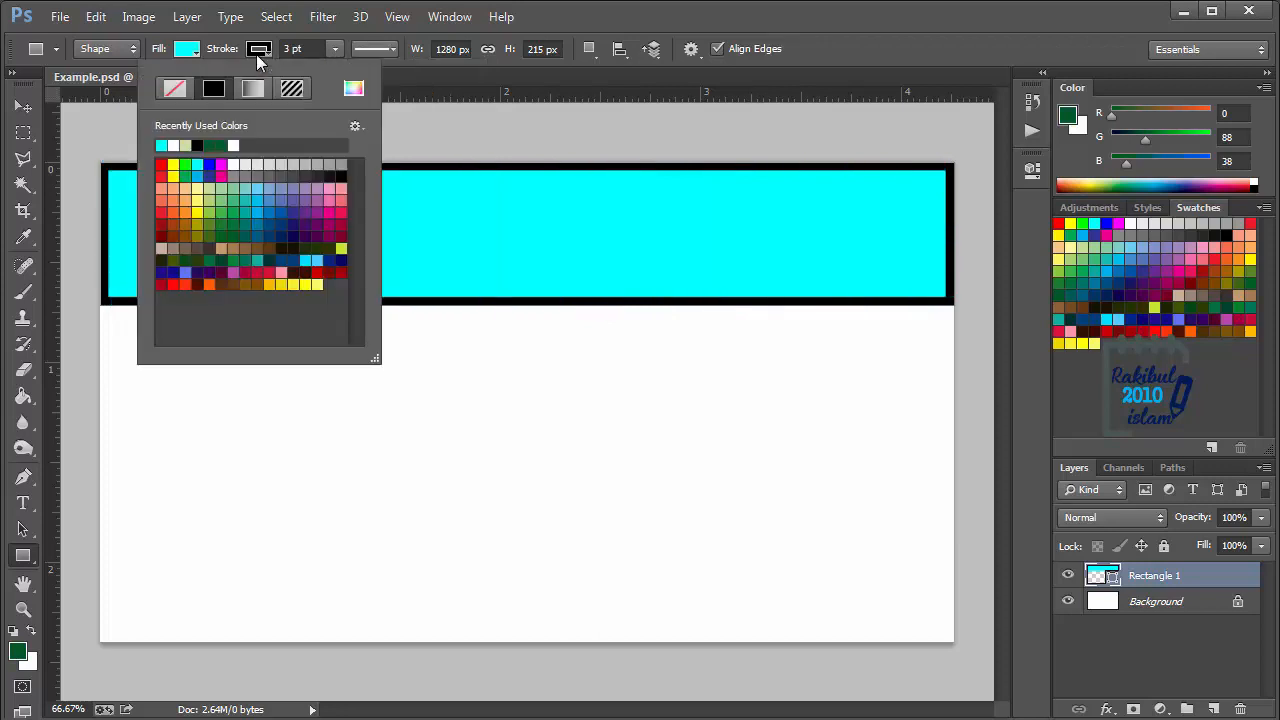
{"action": "left_click", "coordinate": [170, 97]}
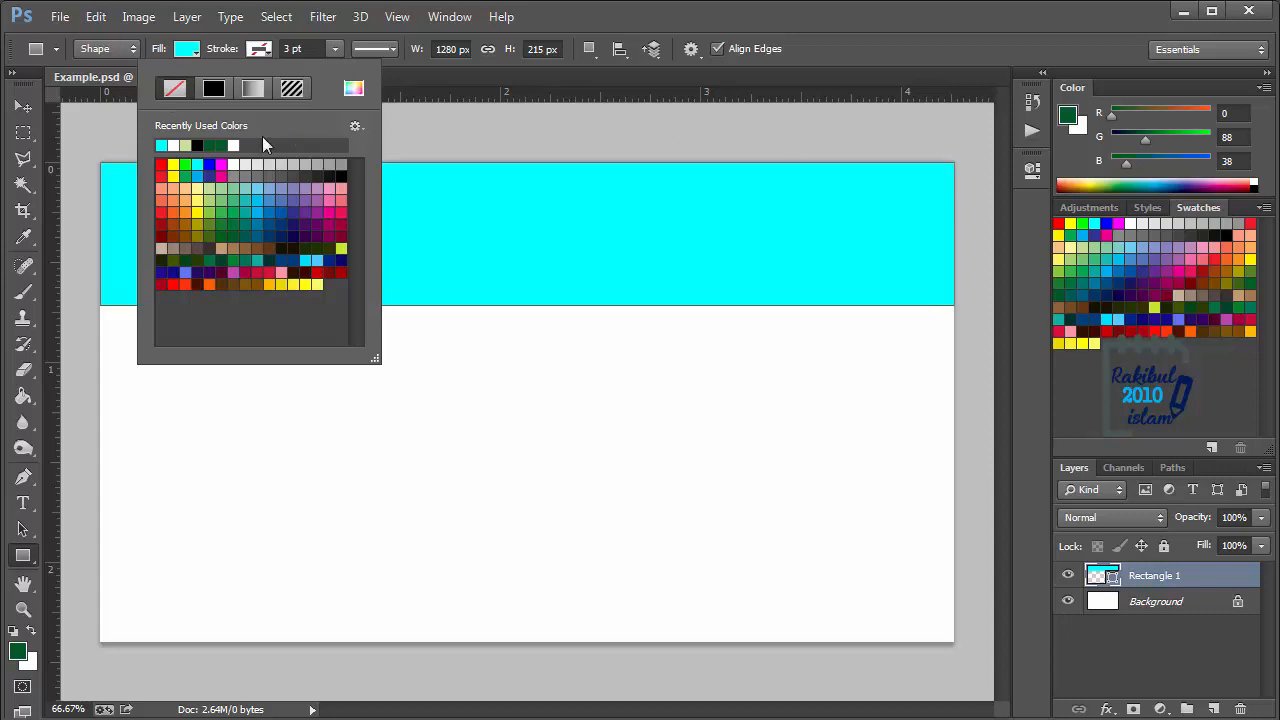
- Deselect the cyan rectangle's layer and draw a rounded rectangle about 273 × 131 px with a 10 px radius below it
{"action": "left_click", "coordinate": [21, 108]}
{"action": "left_click", "coordinate": [434, 374]}
{"action": "key", "text": "u"}
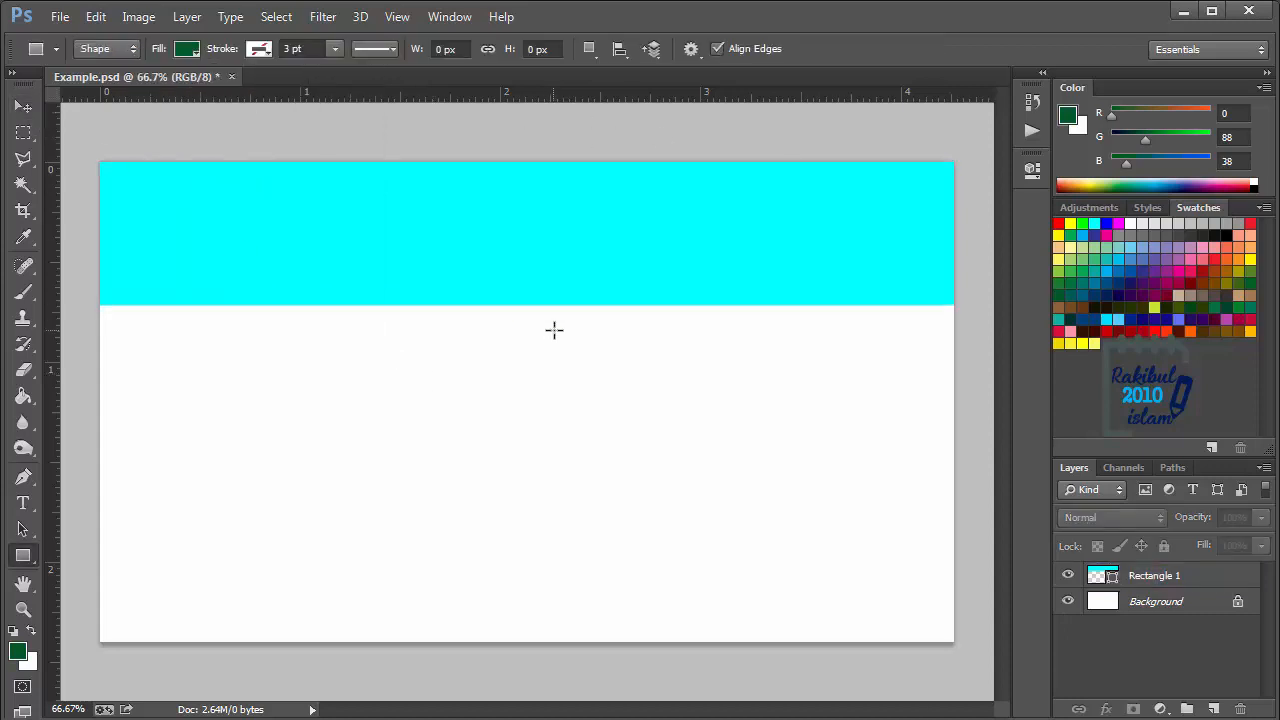
{"action": "right_click", "coordinate": [25, 560]}
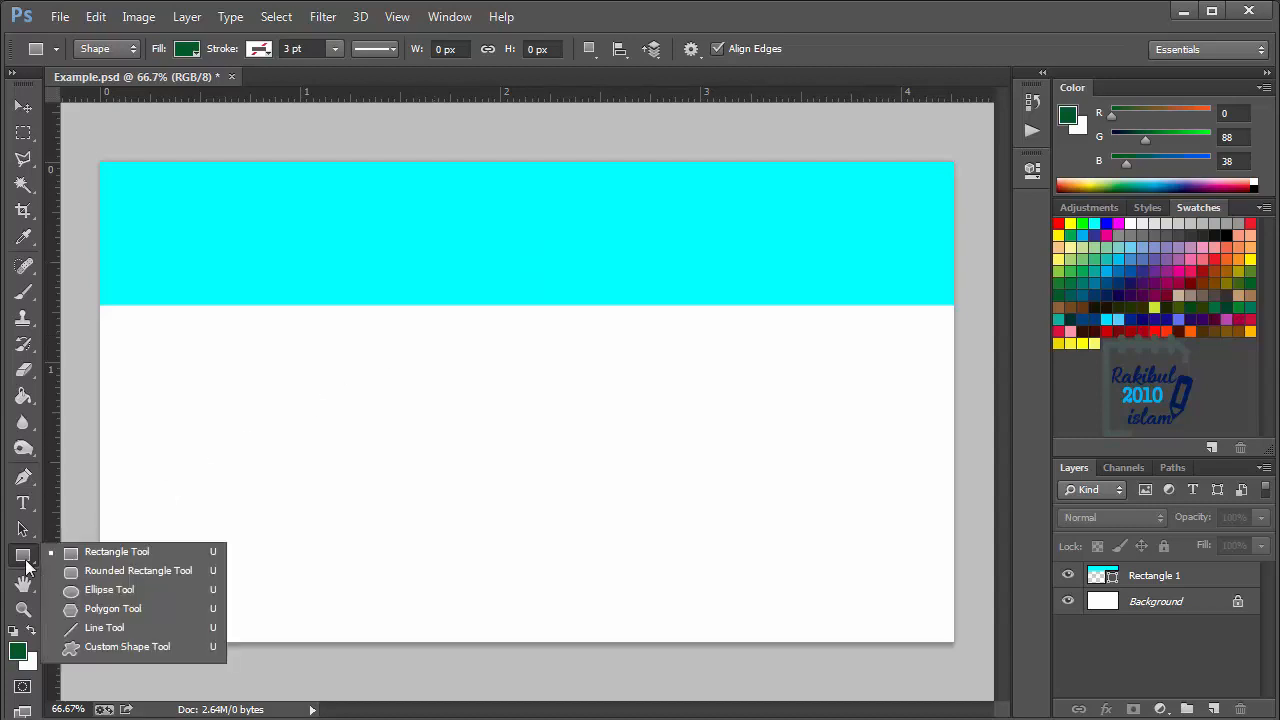
{"action": "left_click", "coordinate": [136, 571]}
{"action": "left_click_drag", "start_coordinate": [178, 344], "coordinate": [361, 430]}
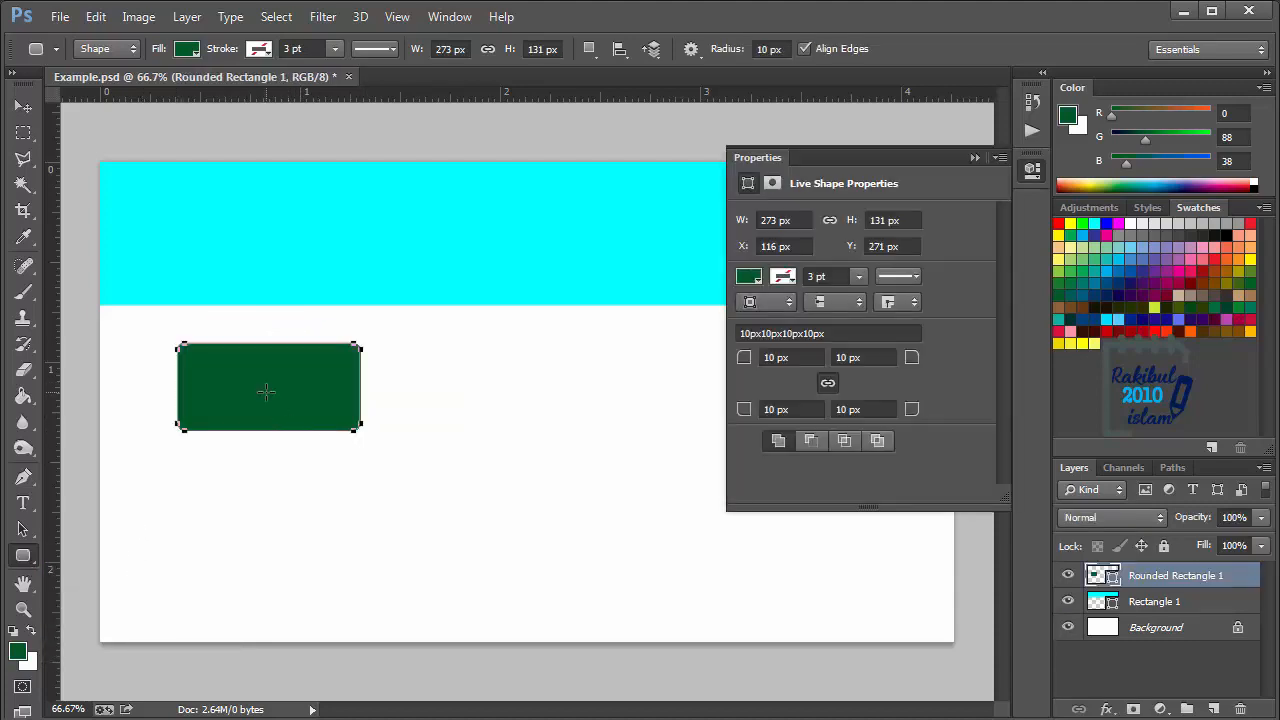
- Change the rounded rectangle's fill to a yellow swatch in its live shape properties
{"action": "left_click", "coordinate": [752, 282]}
{"action": "left_click", "coordinate": [763, 391]}
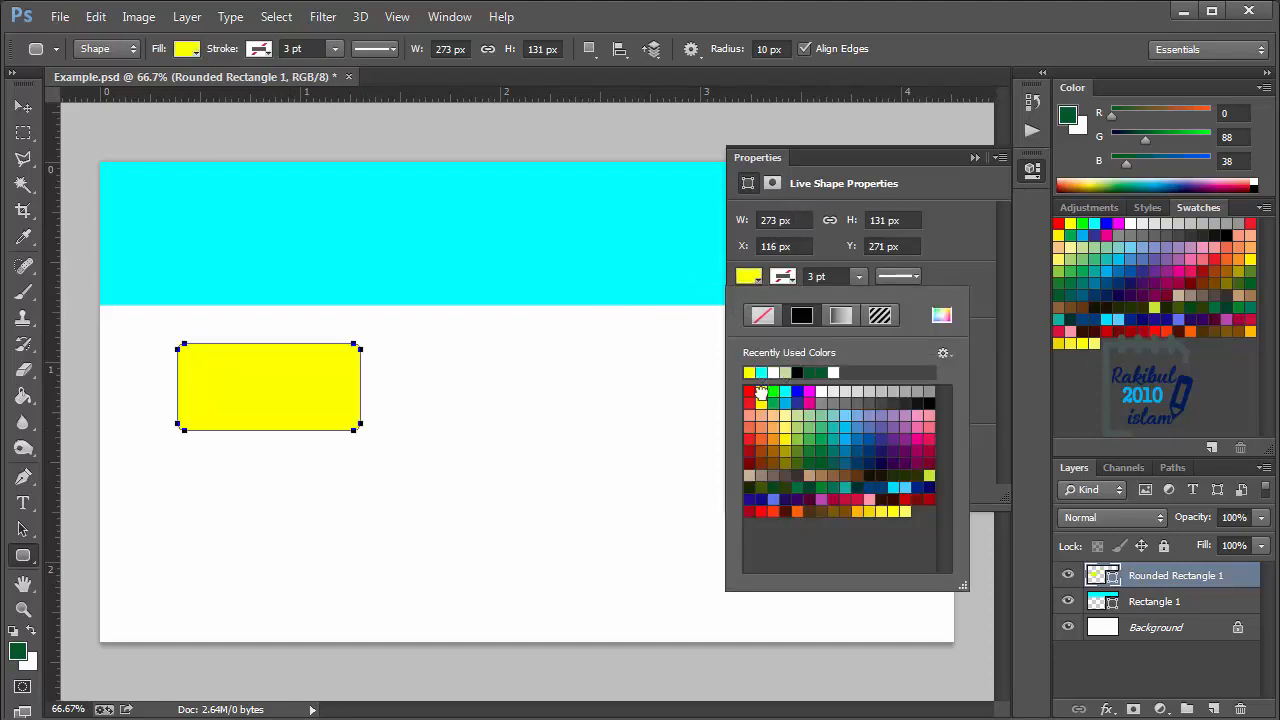
{"action": "left_click", "coordinate": [1032, 169]}
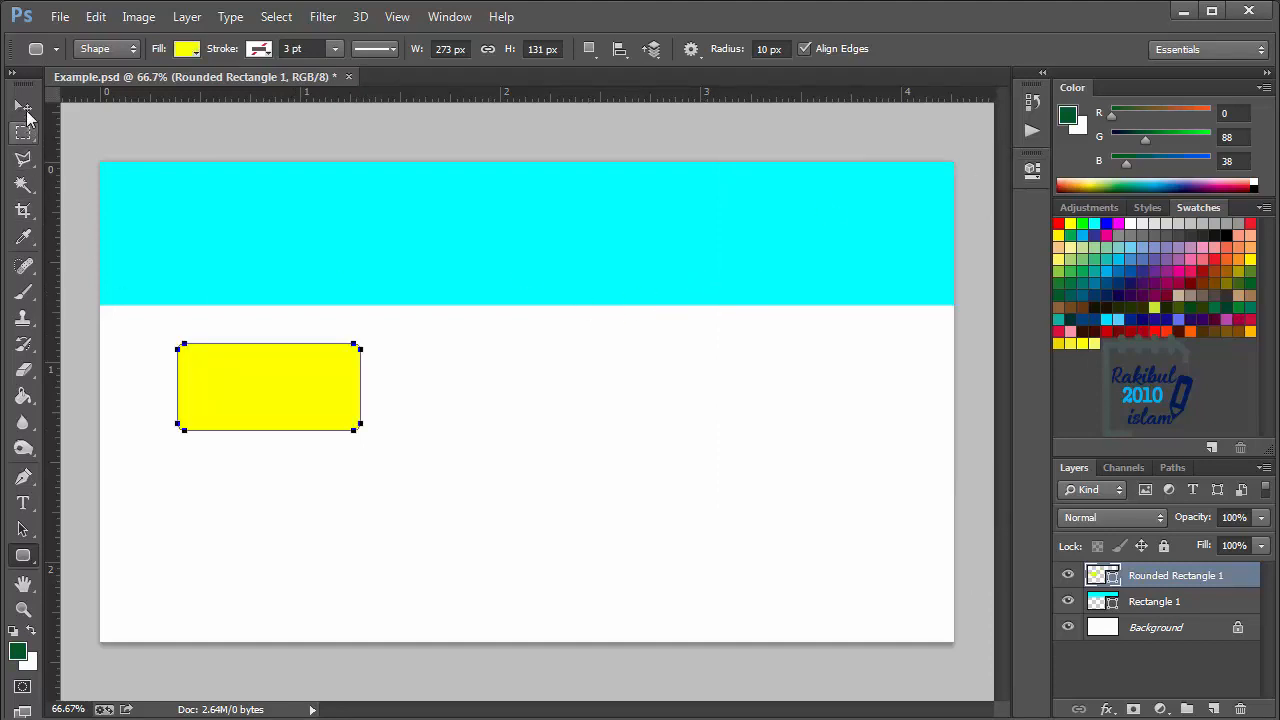
{"action": "left_click", "coordinate": [23, 106]}
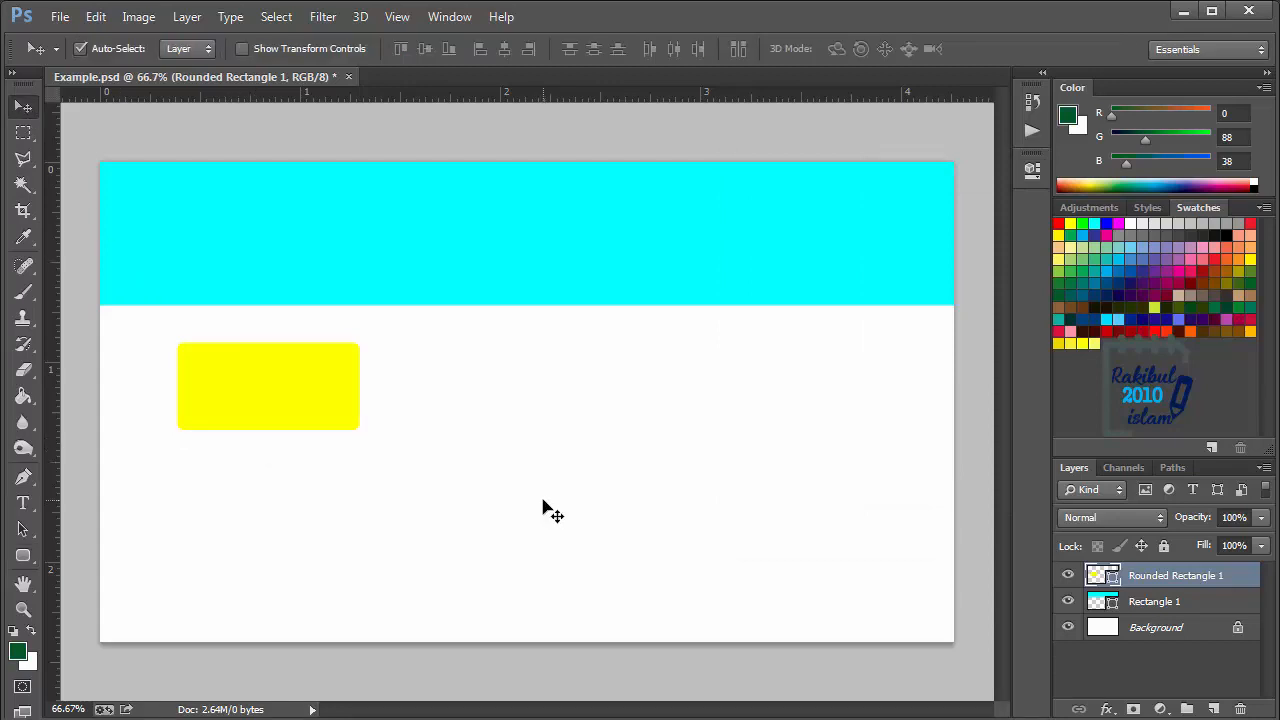
- Draw a rounded square about 166 × 166 px beside the yellow rounded rectangle, on the same shape layer
{"action": "left_click", "coordinate": [36, 556]}
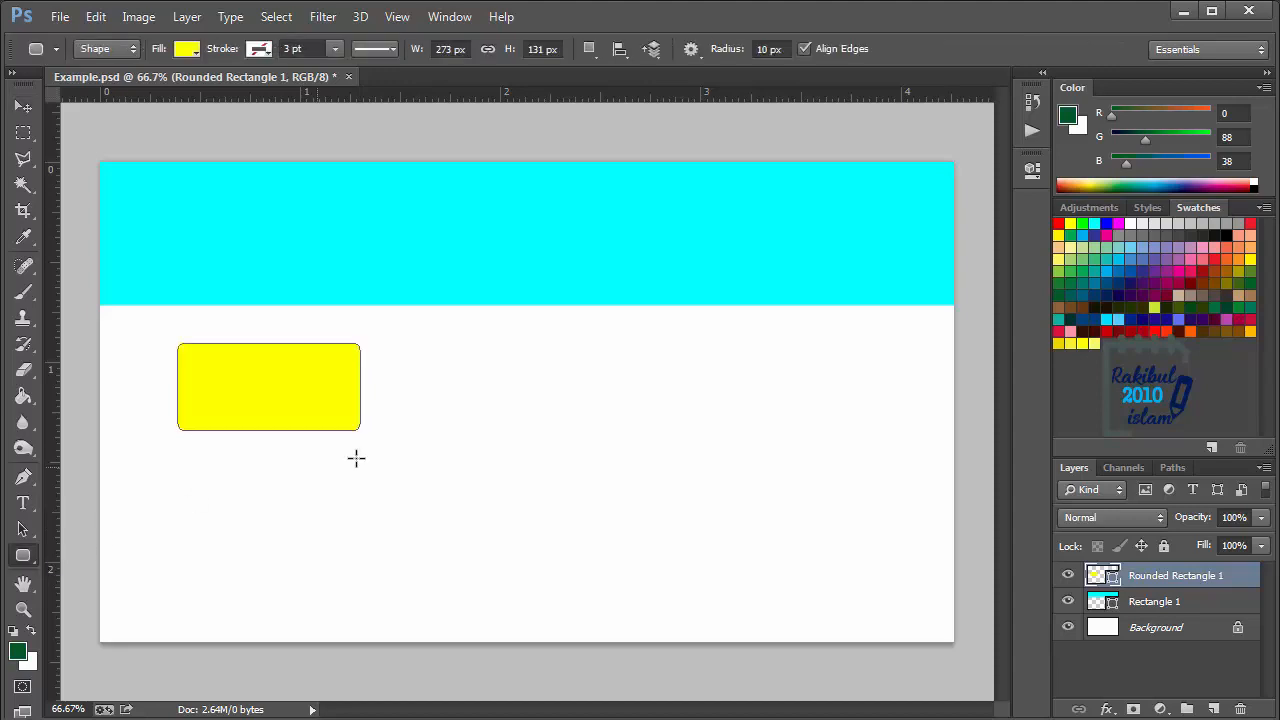
{"action": "left_click_drag", "start_coordinate": [448, 360], "coordinate": [572, 487]}
{"action": "mouse_move", "coordinate": [574, 484]}
{"action": "left_mouse_down"}
{"action": "mouse_move", "coordinate": [634, 544]}
{"action": "mouse_move", "coordinate": [533, 448]}
{"action": "mouse_move", "coordinate": [560, 474]}
{"action": "left_mouse_up"}
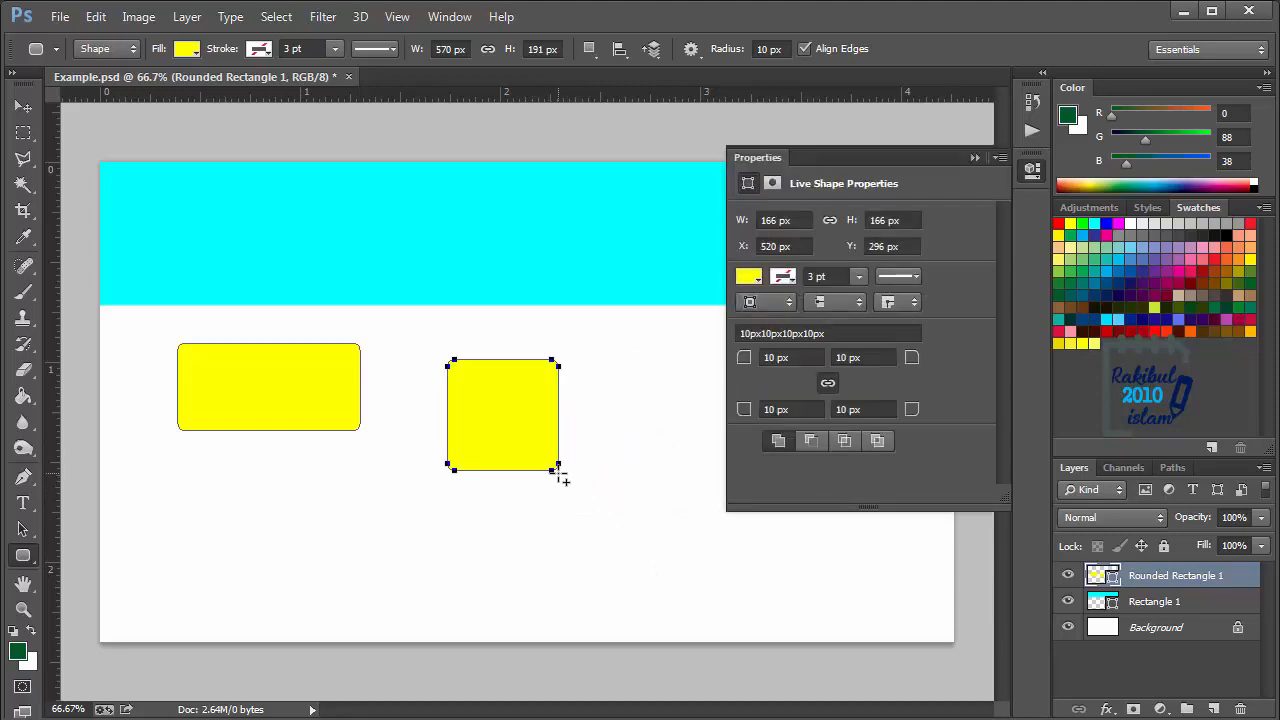
{"action": "left_click", "coordinate": [1032, 169]}
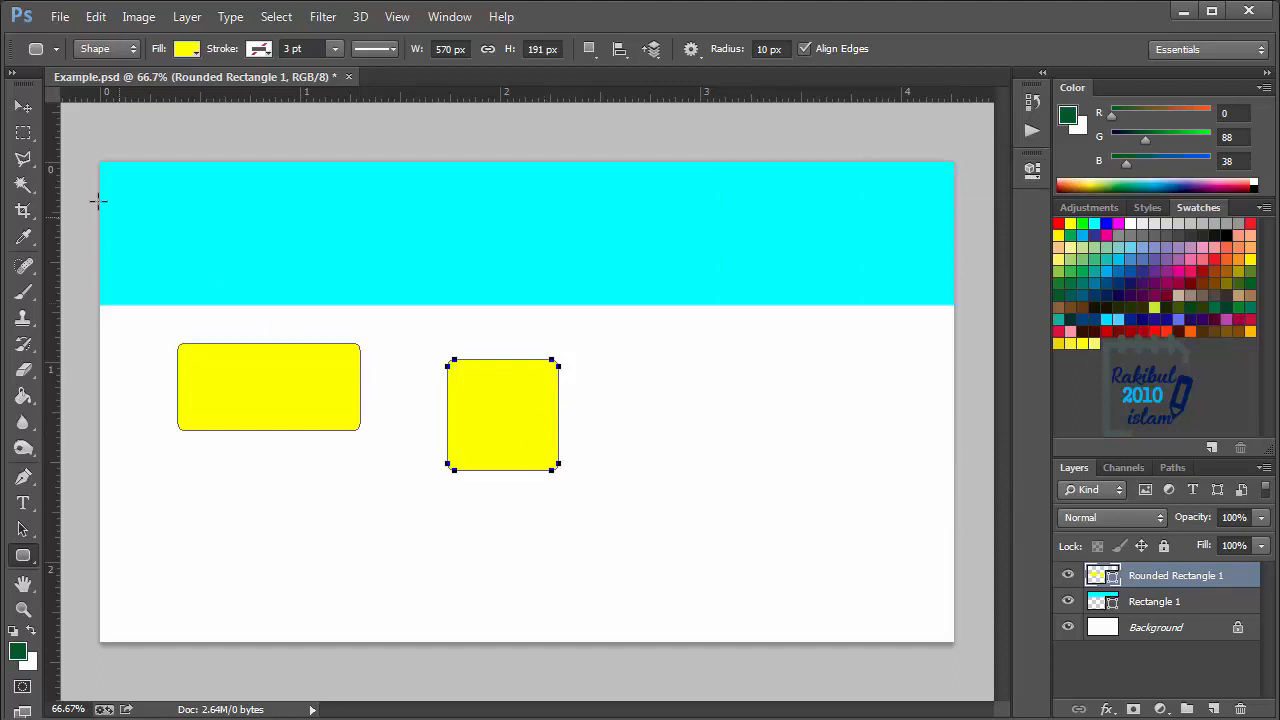
{"action": "left_click", "coordinate": [23, 106]}
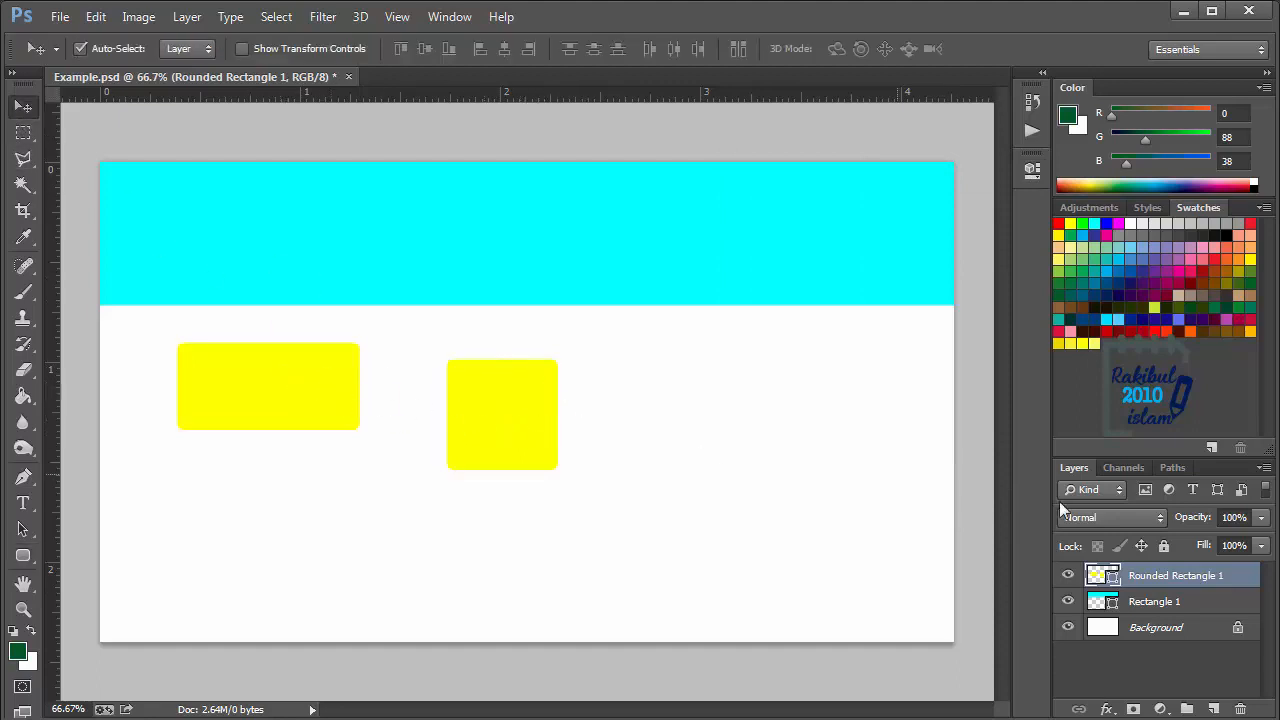
- Hide and show the Rounded Rectangle 1 layer twice to examine which shapes it holds
{"action": "left_click", "coordinate": [1068, 576]}
{"action": "left_click", "coordinate": [1068, 576]}
{"action": "left_click", "coordinate": [1068, 577]}
{"action": "left_click", "coordinate": [1068, 577]}
- Deselect all layers and draw a horizontal dark green ellipse about 178 × 93 px beside the yellow square
{"action": "left_click", "coordinate": [582, 656]}
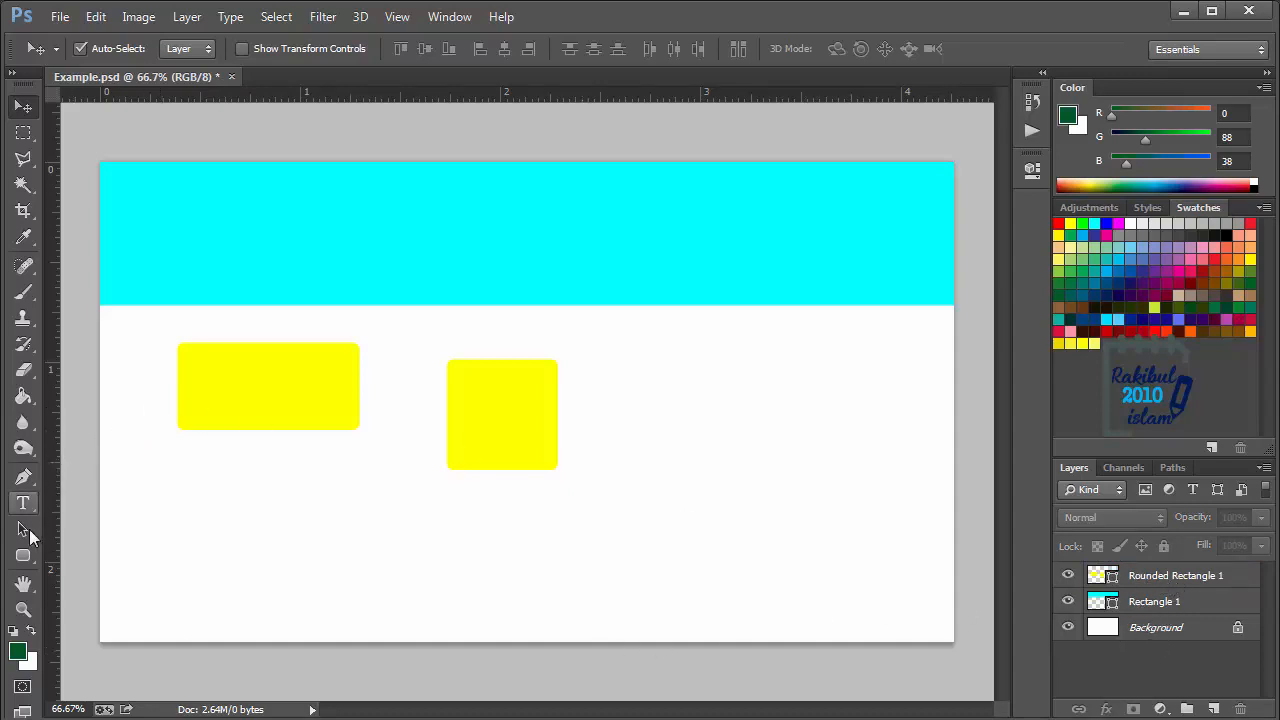
{"action": "left_click", "coordinate": [23, 555]}
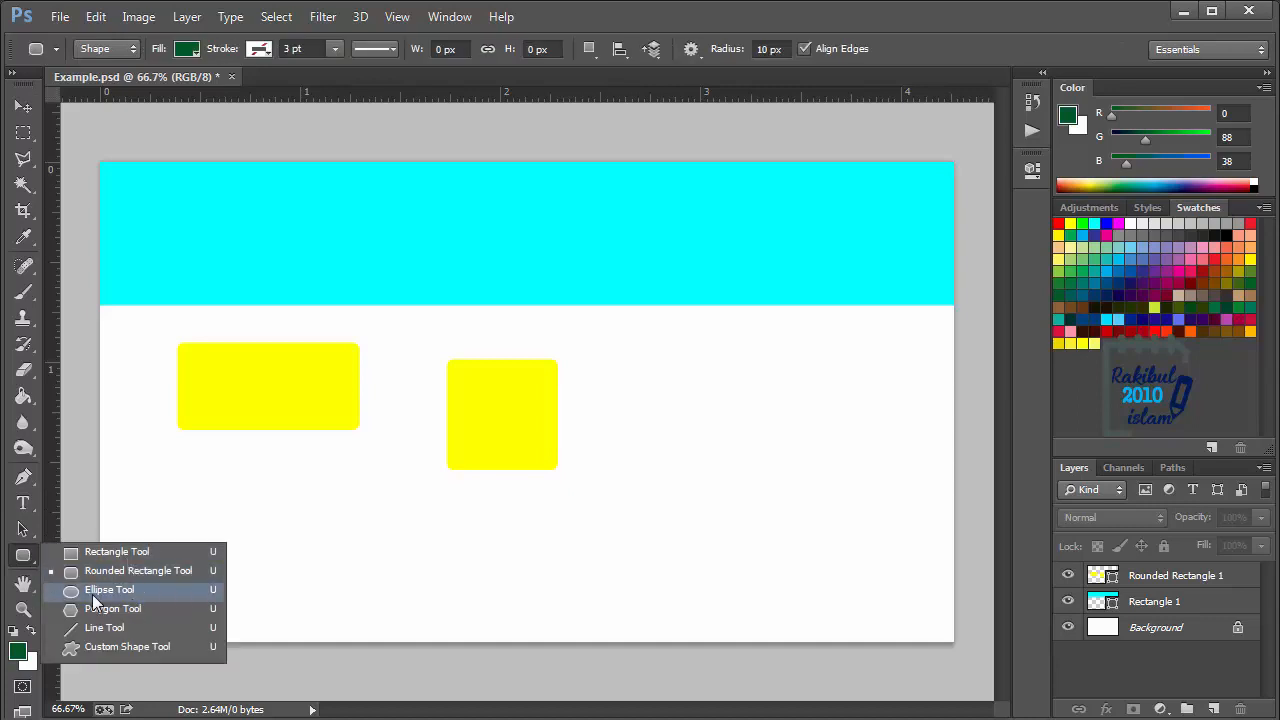
{"action": "left_click", "coordinate": [137, 590]}
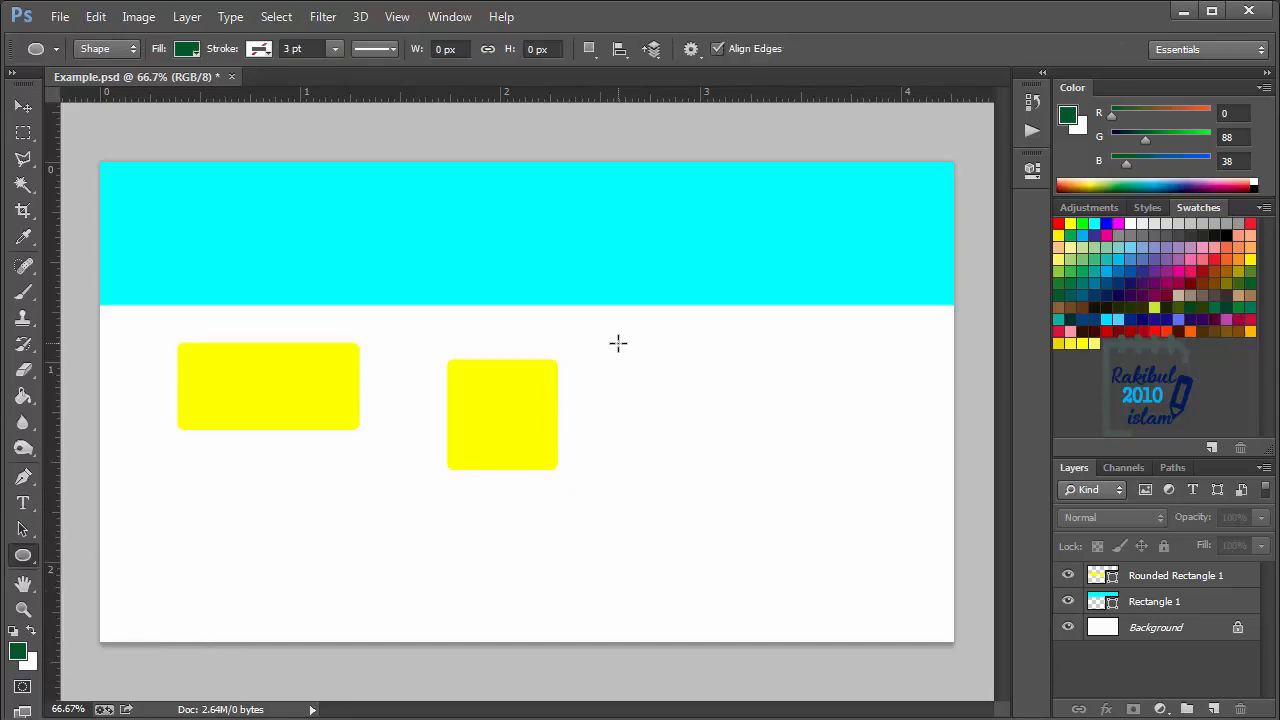
{"action": "left_click_drag", "start_coordinate": [618, 343], "coordinate": [737, 405]}
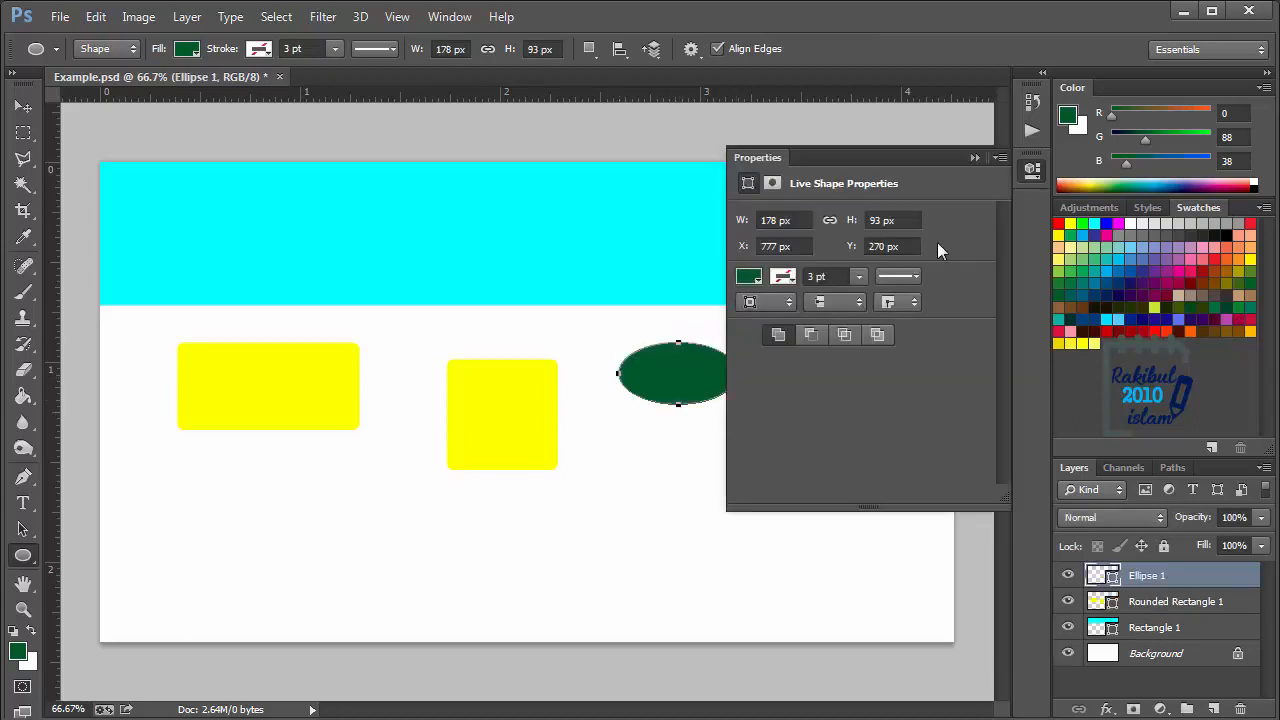
{"action": "left_click", "coordinate": [1034, 173]}
- Draw a vertical dark green ellipse about 93 × 158 px near the canvas's right edge, on its own layer
{"action": "left_click_drag", "start_coordinate": [791, 356], "coordinate": [852, 459]}
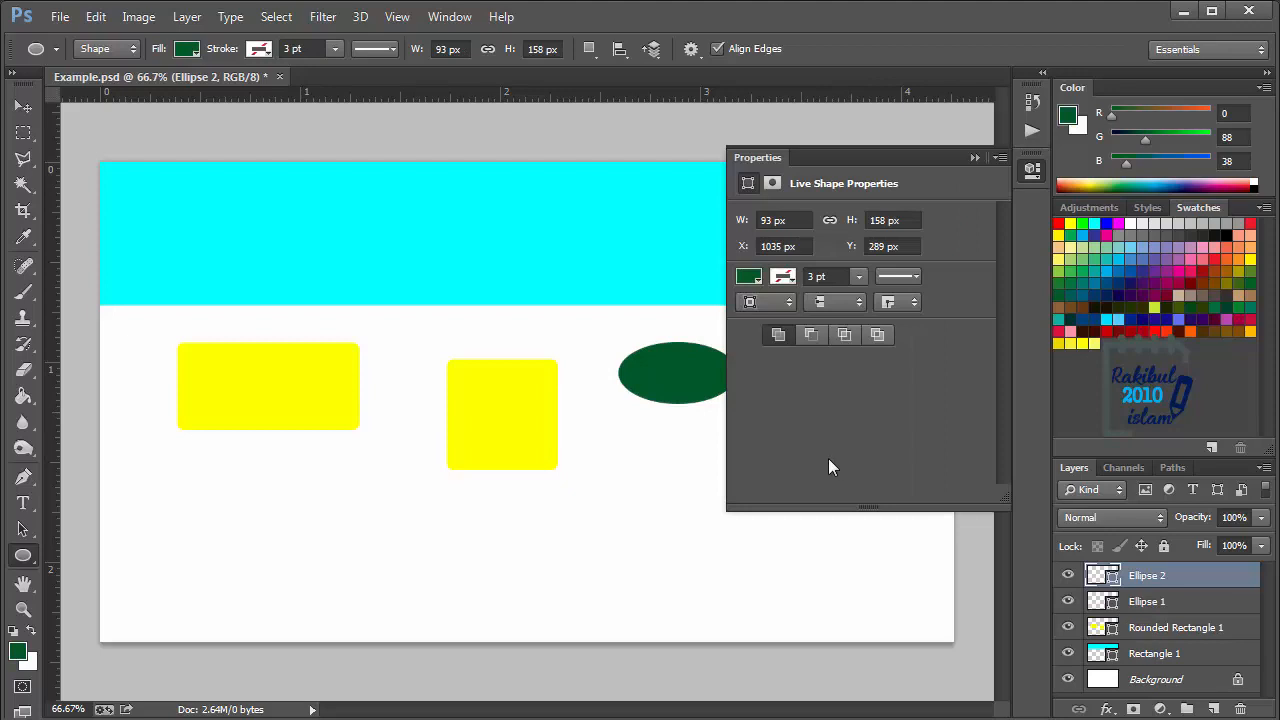
{"action": "left_click", "coordinate": [1034, 172]}
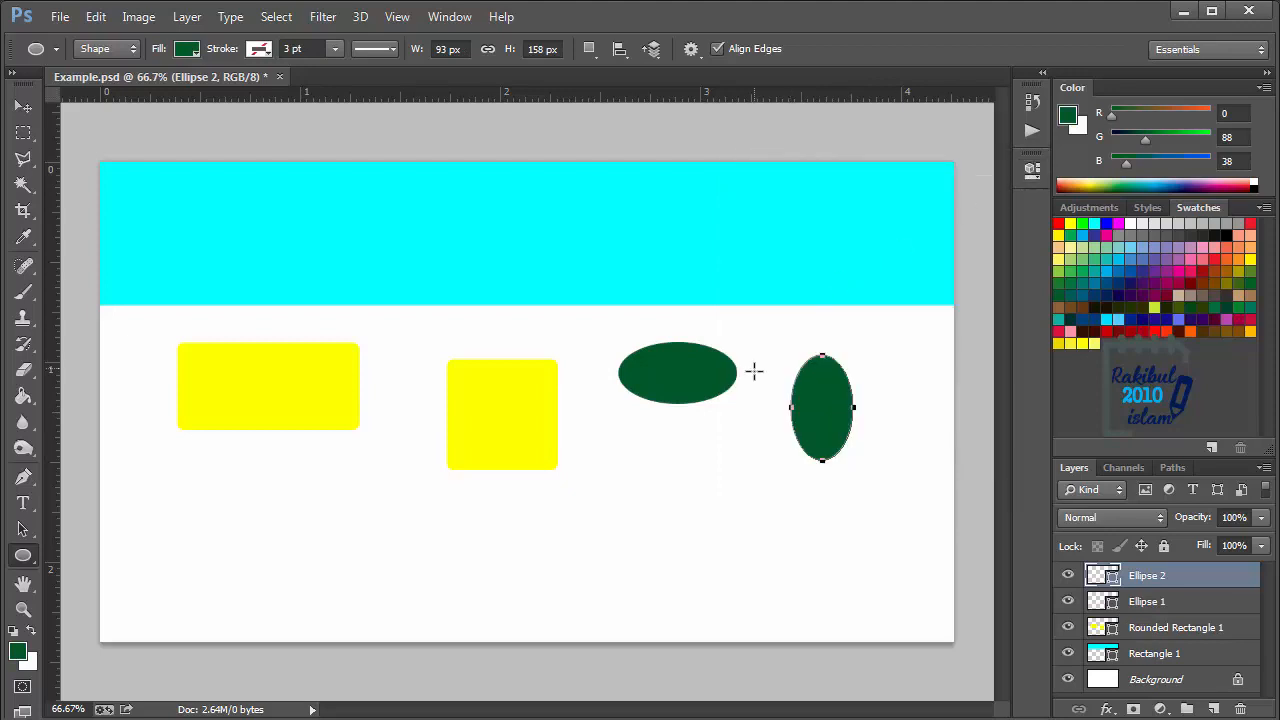
{"action": "left_click", "coordinate": [23, 106]}
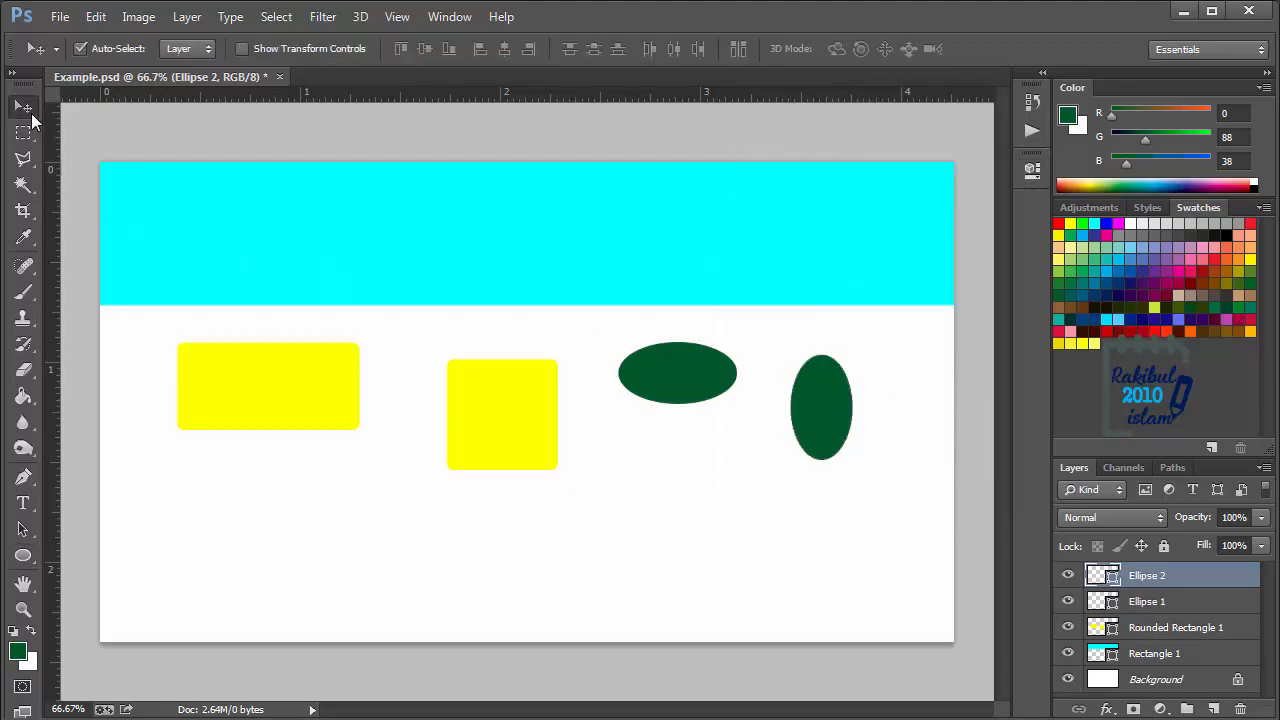
- Draw a perfect dark green circle below the horizontal ellipse, on the vertical ellipse's layer
{"action": "left_click", "coordinate": [23, 565]}
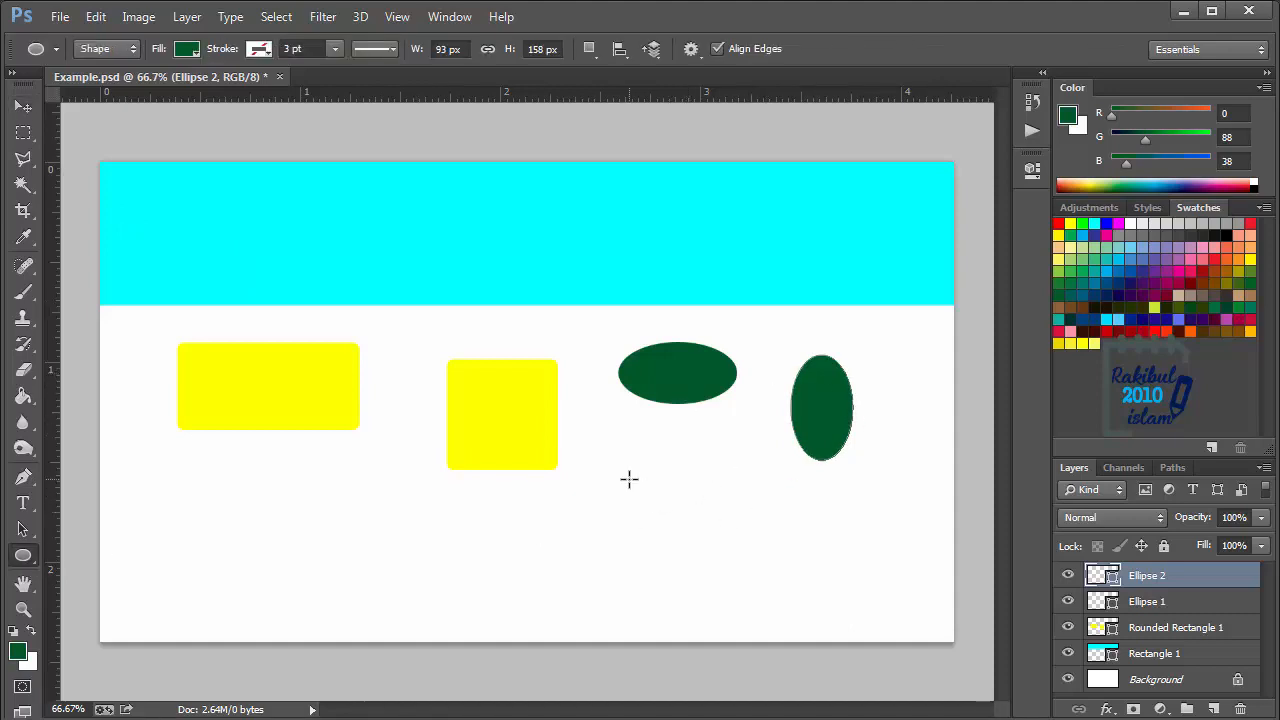
{"action": "left_click_drag", "start_coordinate": [626, 444], "coordinate": [742, 593]}
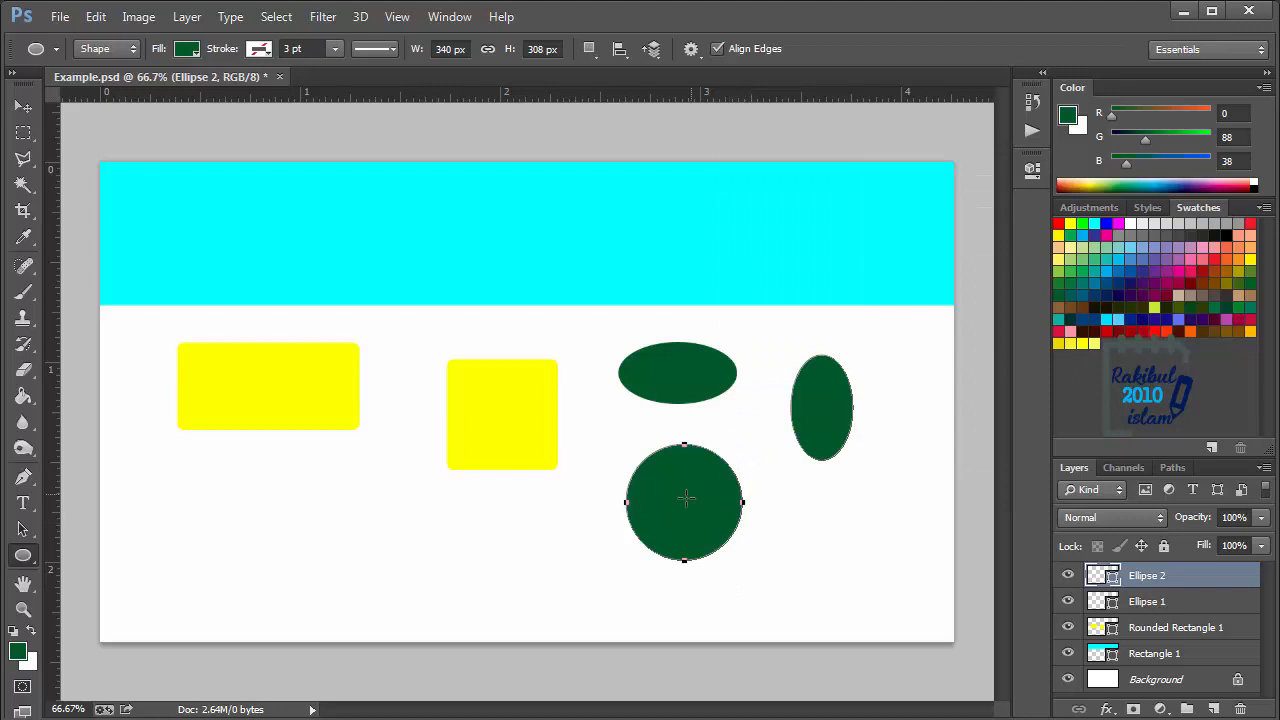
{"action": "left_click", "coordinate": [23, 106]}
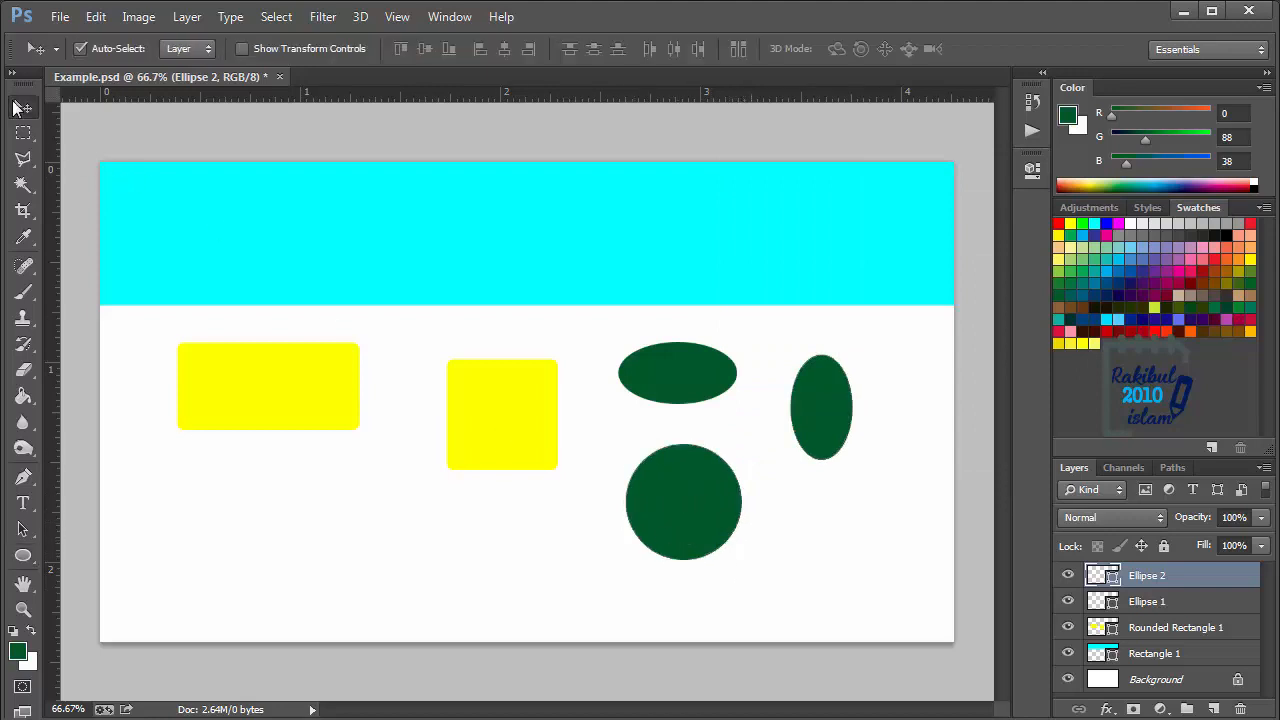
- Draw a small five-sided polygon just below the yellow rounded rectangle's lower-left corner
{"action": "left_click", "coordinate": [23, 556]}
{"action": "right_click", "coordinate": [25, 560]}
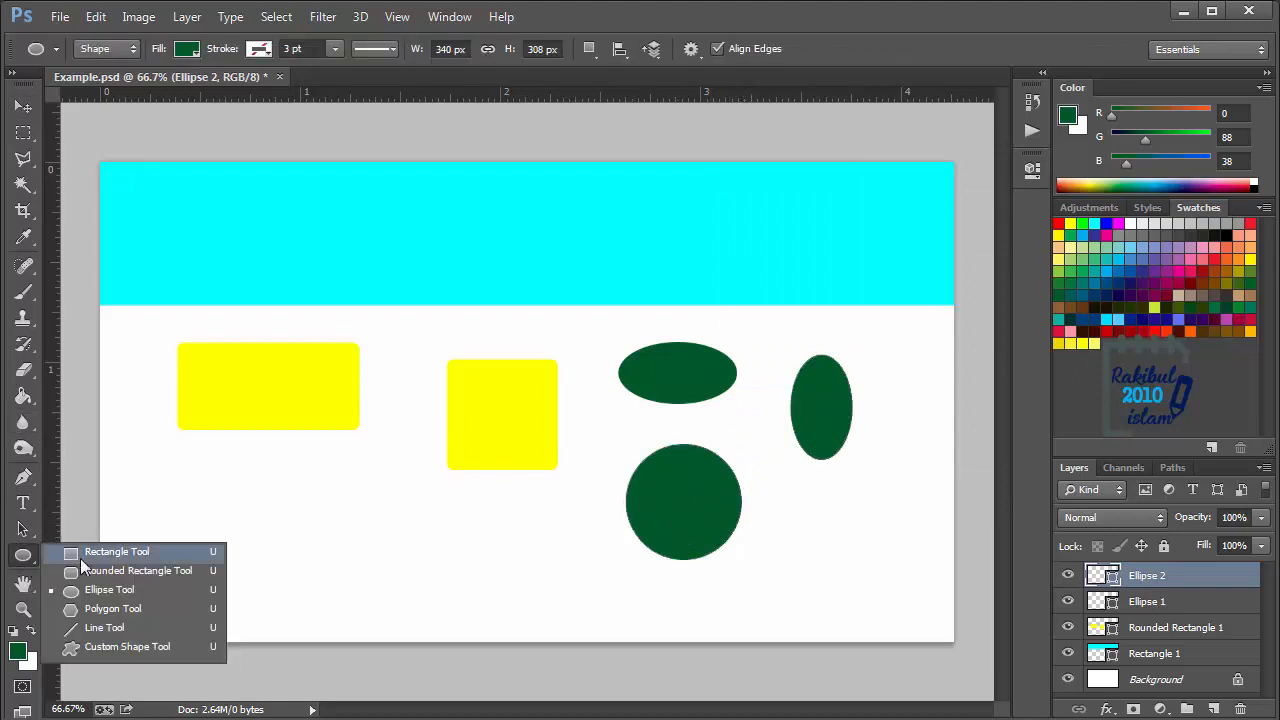
{"action": "left_click", "coordinate": [116, 609]}
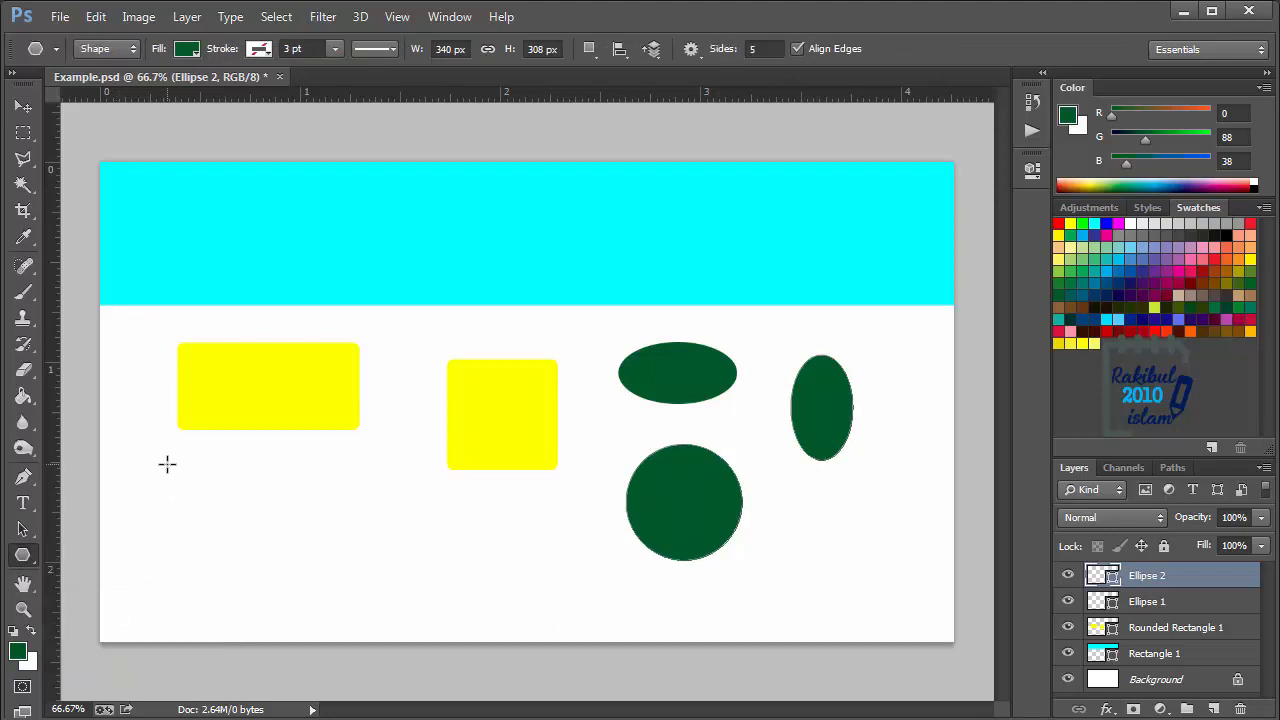
{"action": "mouse_move", "coordinate": [176, 469]}
{"action": "left_mouse_down"}
{"action": "mouse_move", "coordinate": [211, 508]}
{"action": "mouse_move", "coordinate": [191, 489]}
{"action": "left_mouse_up"}
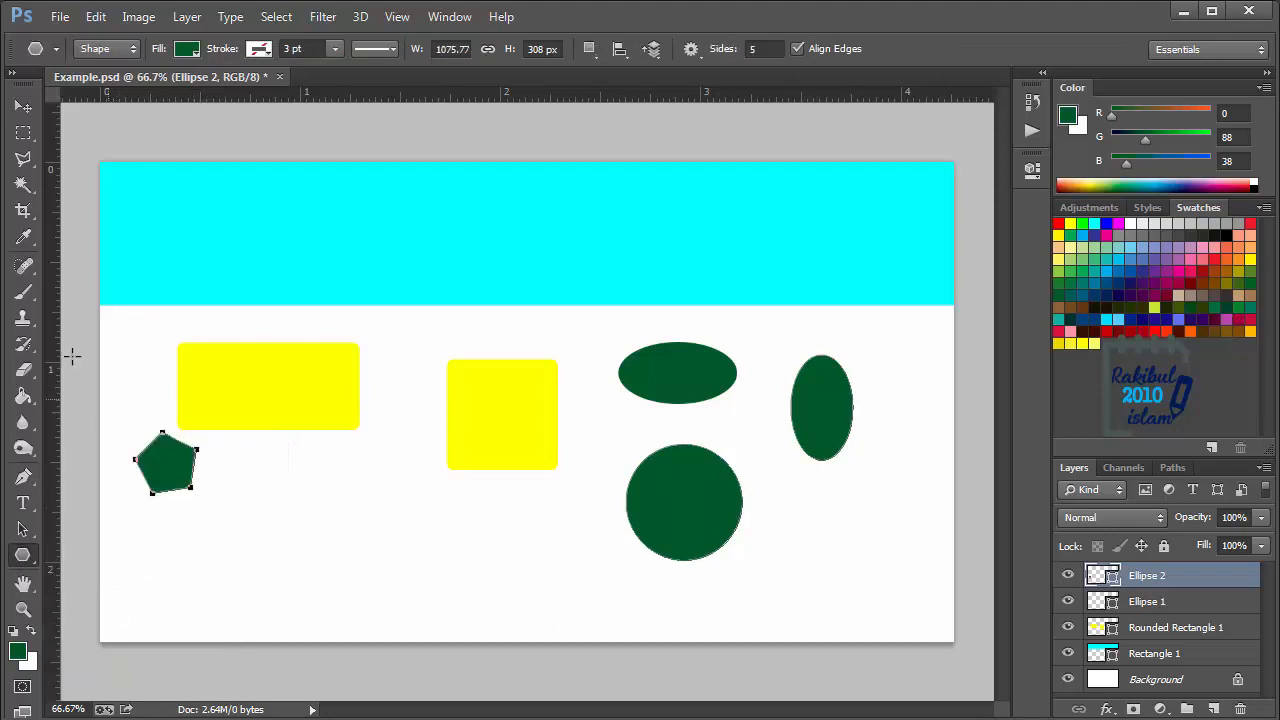
{"action": "left_click", "coordinate": [22, 107]}
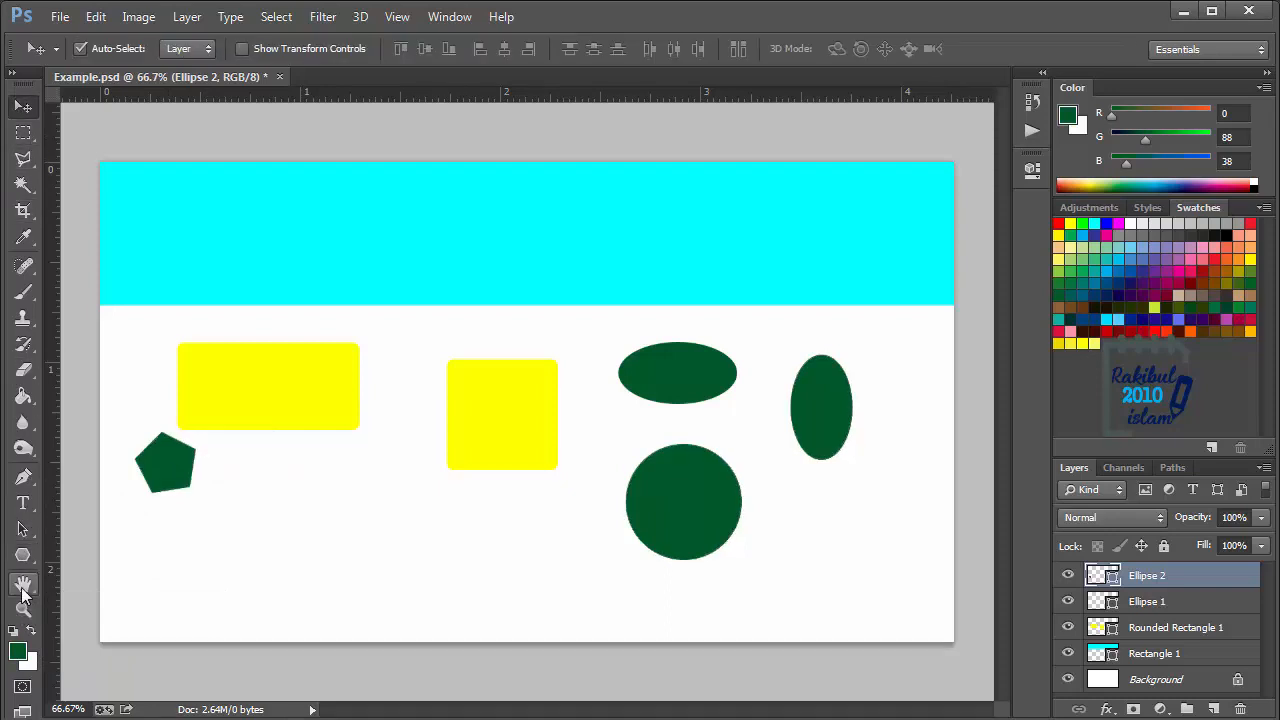
- Draw three slanted 1 px lines with the Line tool: between the yellow shapes, across the yellow square, and across the yellow rectangle
{"action": "left_click", "coordinate": [22, 555]}
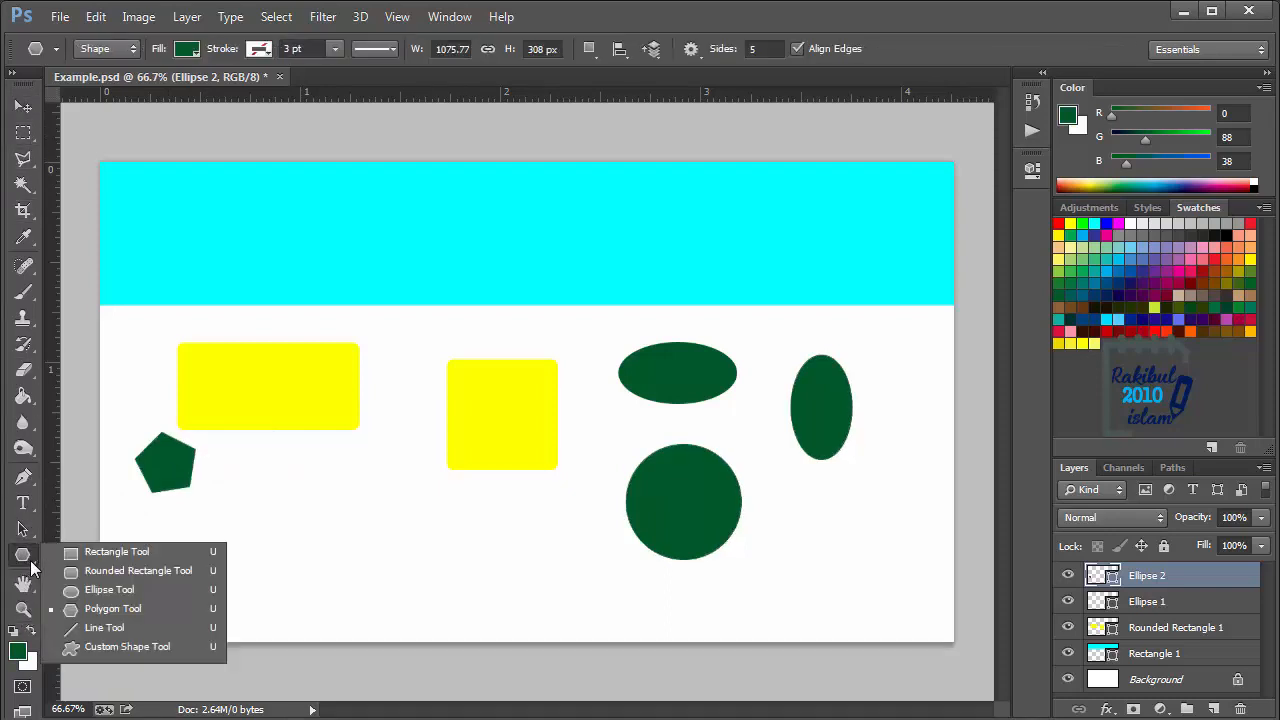
{"action": "left_click", "coordinate": [120, 628]}
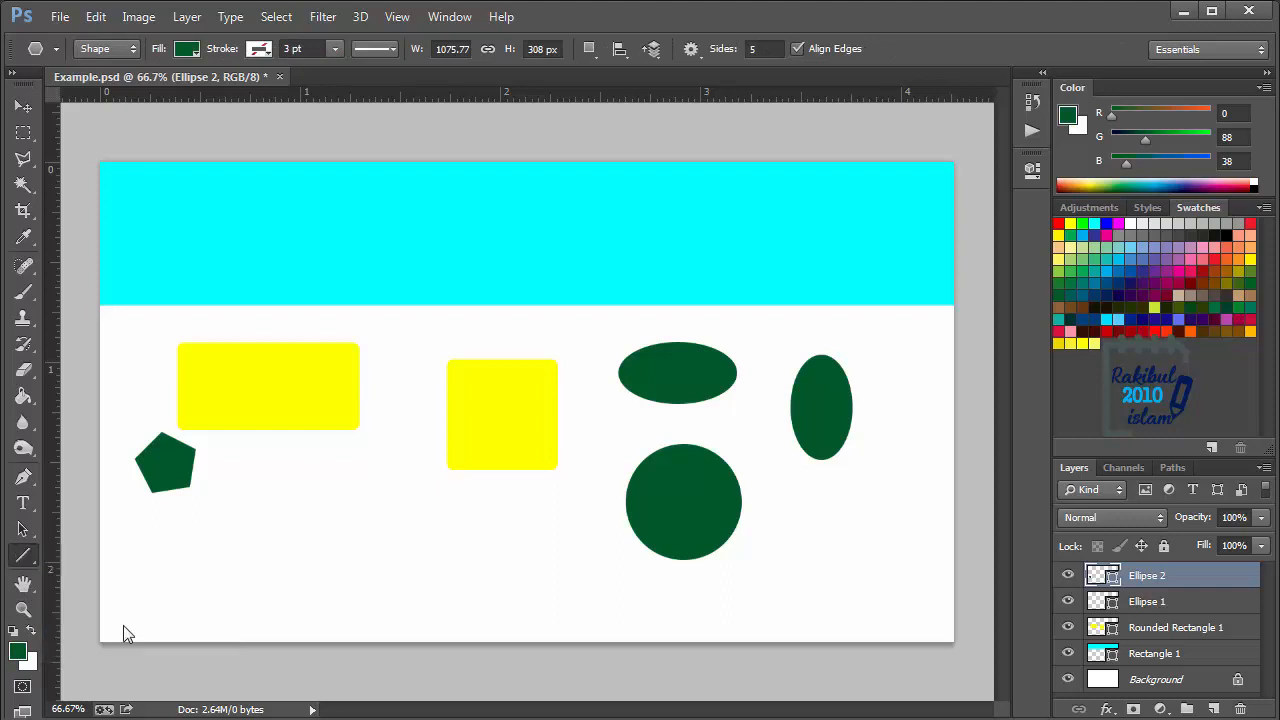
{"action": "left_click_drag", "start_coordinate": [387, 353], "coordinate": [377, 572]}
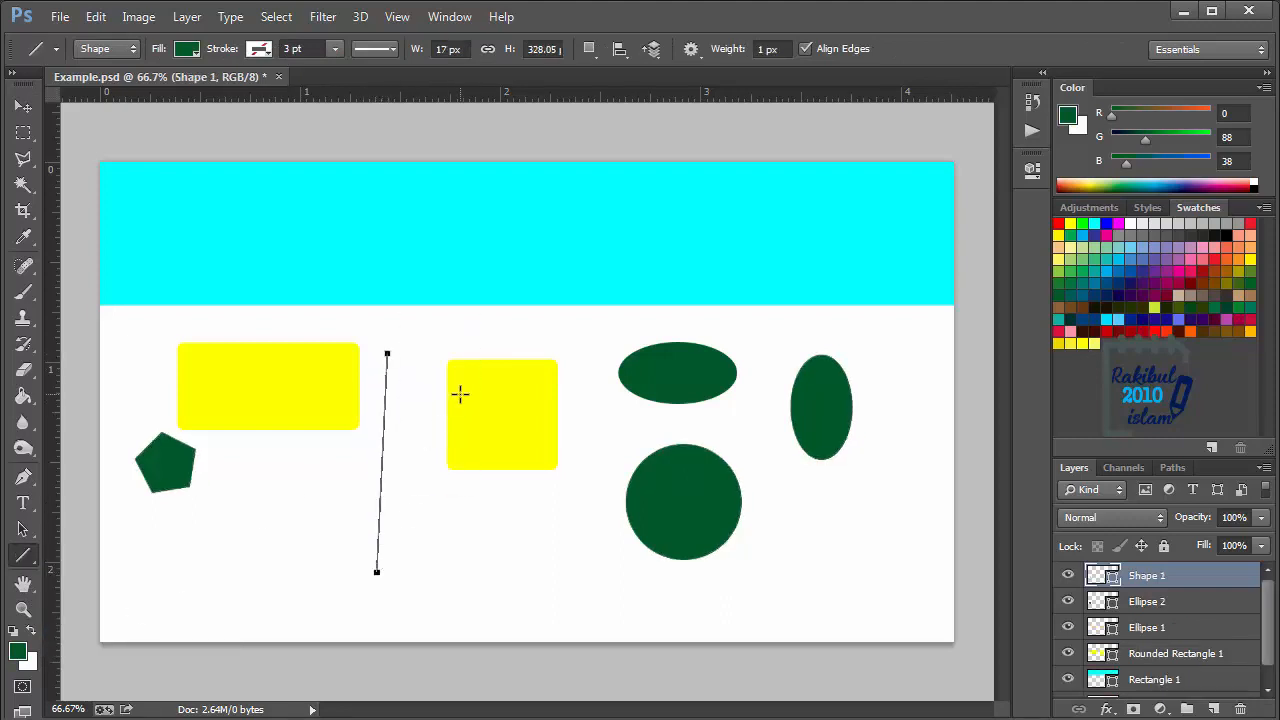
{"action": "left_click_drag", "start_coordinate": [621, 246], "coordinate": [467, 458]}
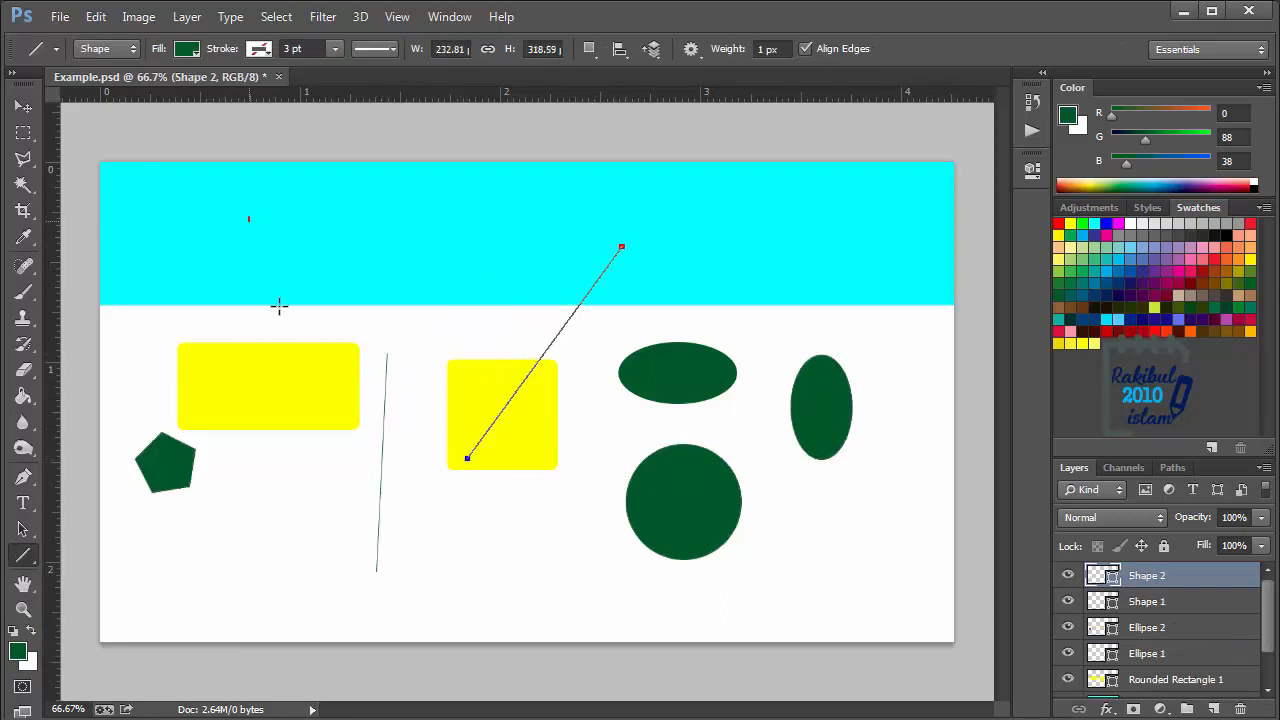
{"action": "left_click_drag", "start_coordinate": [279, 307], "coordinate": [283, 477]}
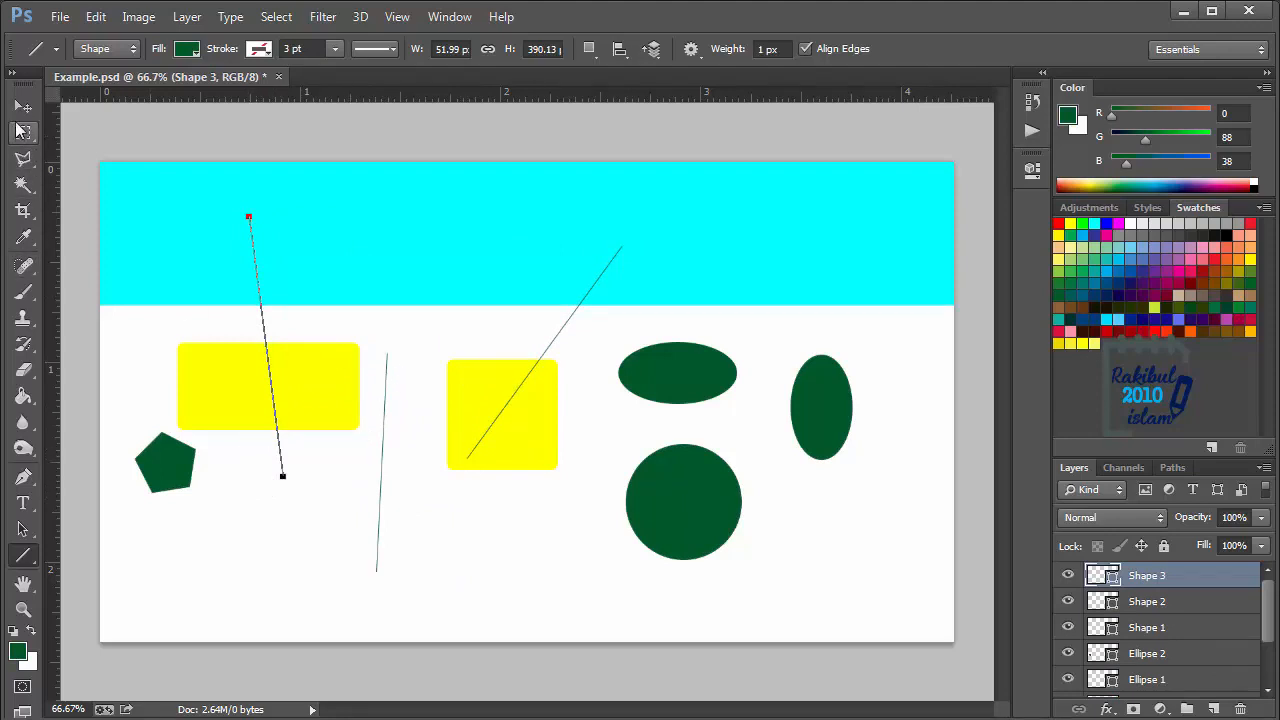
- Draw a straight vertical line near the canvas's right edge and a straight horizontal line below the circle, on the last line's layer
{"action": "left_click_drag", "start_coordinate": [786, 490], "coordinate": [786, 490]}
{"action": "left_click_drag", "start_coordinate": [885, 235], "coordinate": [882, 607]}
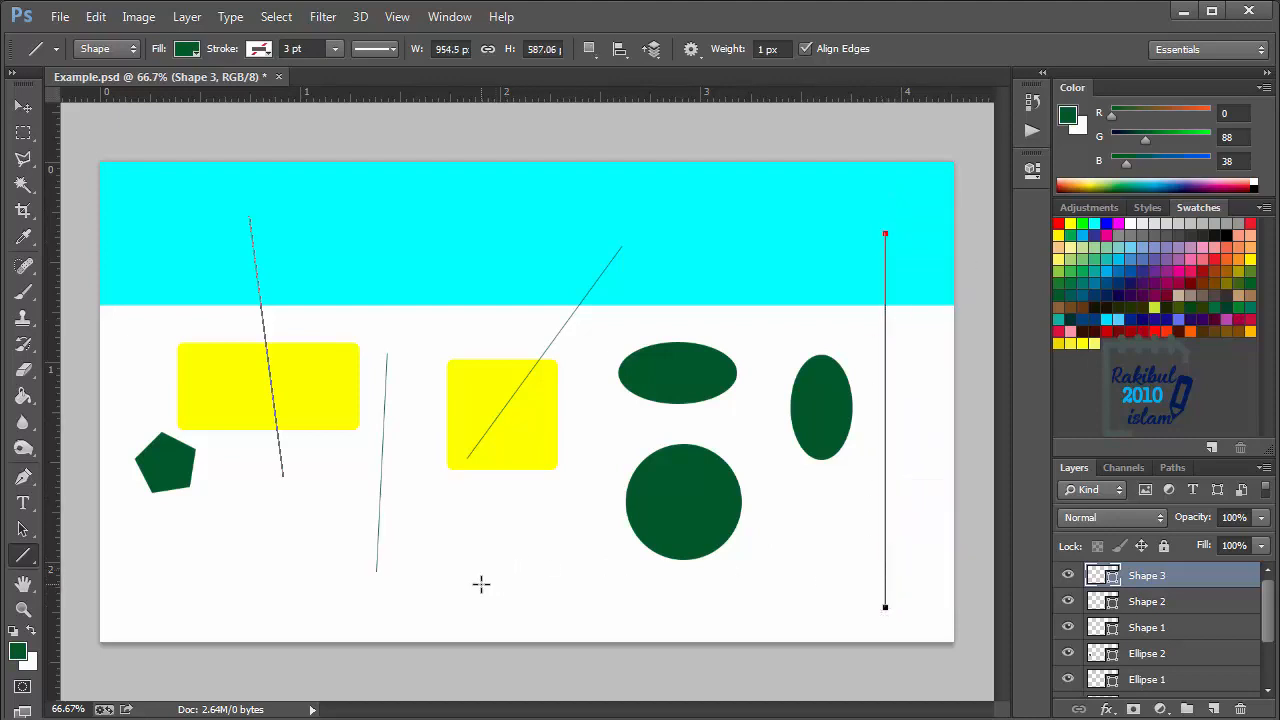
{"action": "left_click_drag", "start_coordinate": [484, 577], "coordinate": [928, 577]}
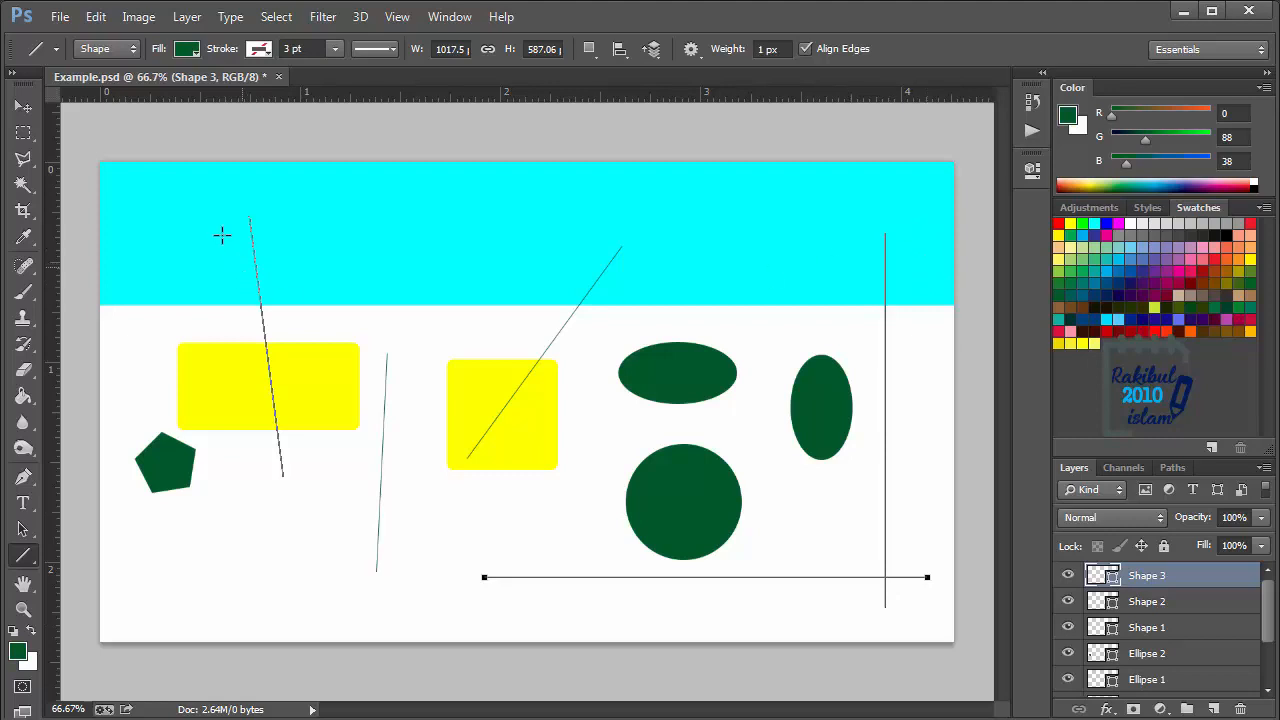
{"action": "left_click", "coordinate": [24, 112]}
- Draw a jagged square frame with the Custom Shape tool below the yellow rounded rectangle
{"action": "key", "text": "u"}
{"action": "right_click", "coordinate": [18, 562]}
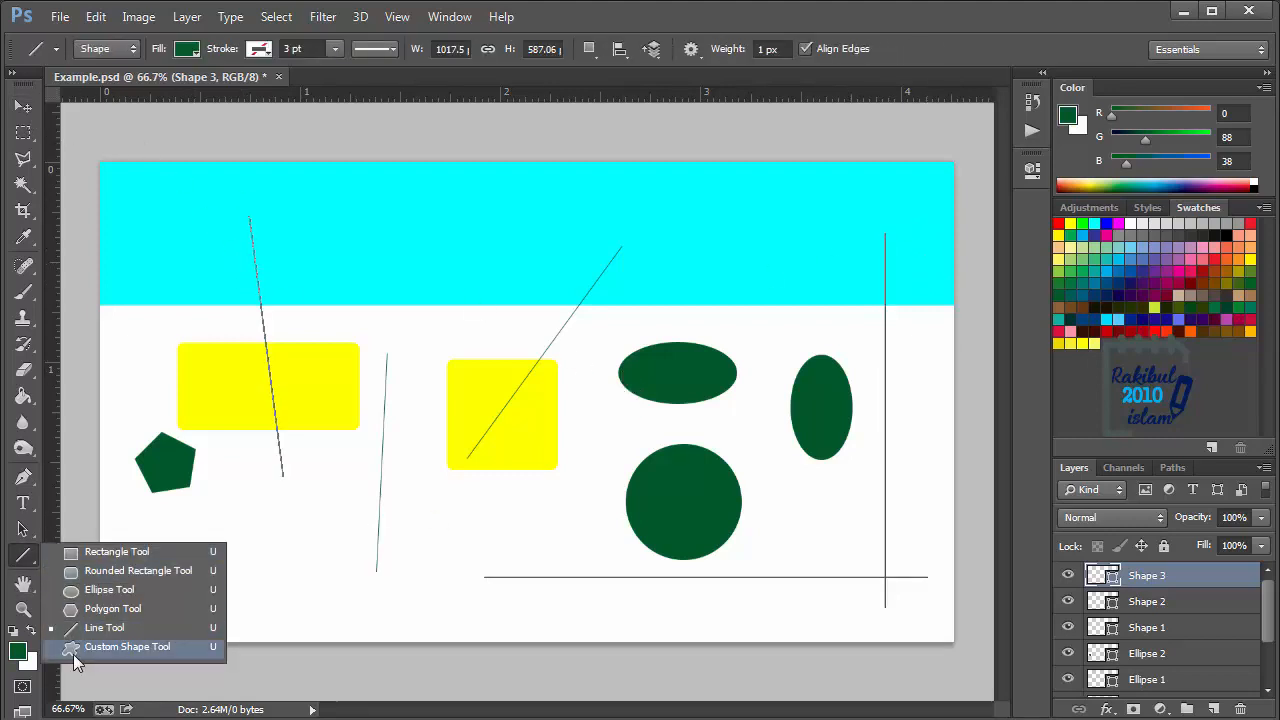
{"action": "left_click", "coordinate": [105, 652]}
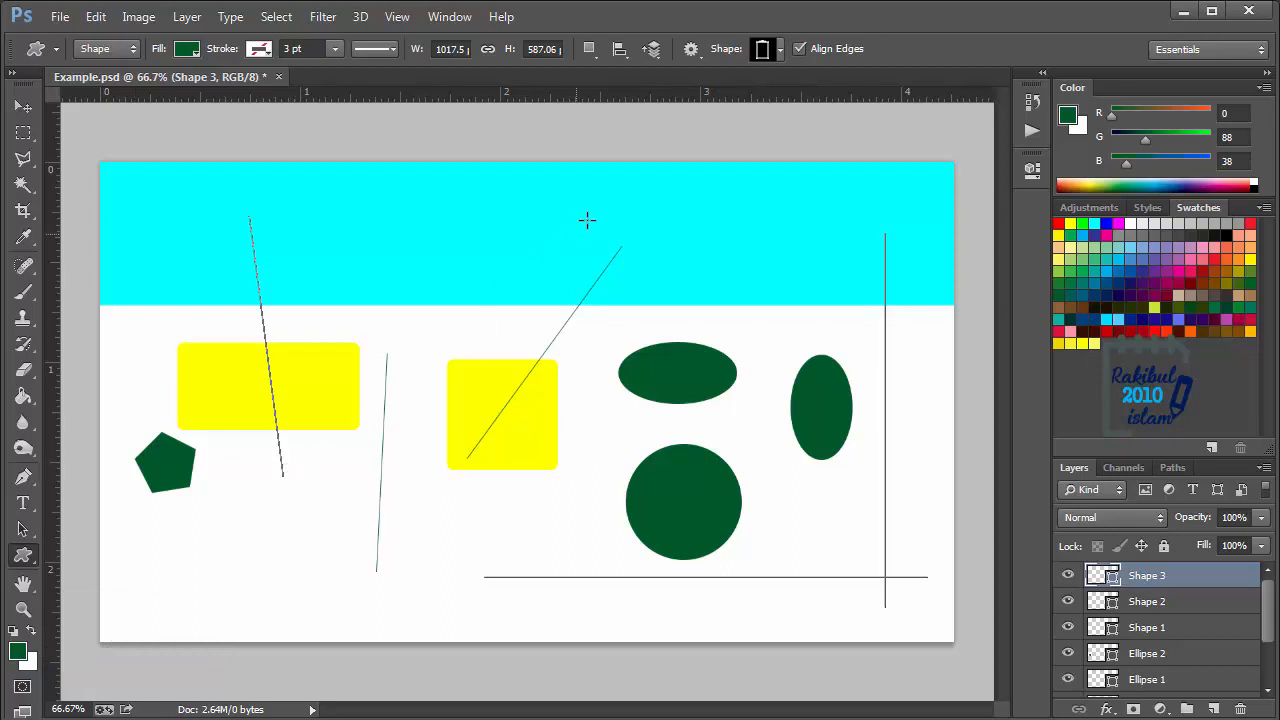
{"action": "left_click", "coordinate": [780, 52]}
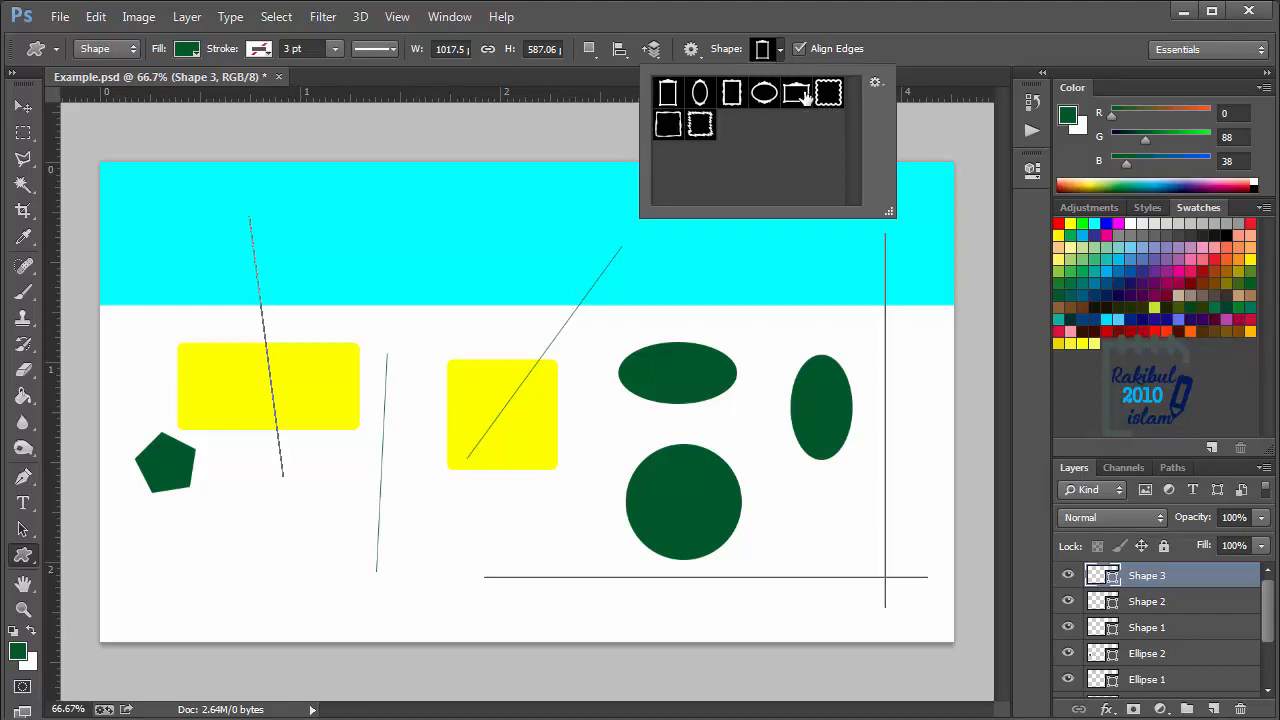
{"action": "left_click", "coordinate": [700, 124]}
{"action": "left_click_drag", "start_coordinate": [228, 500], "coordinate": [318, 588]}
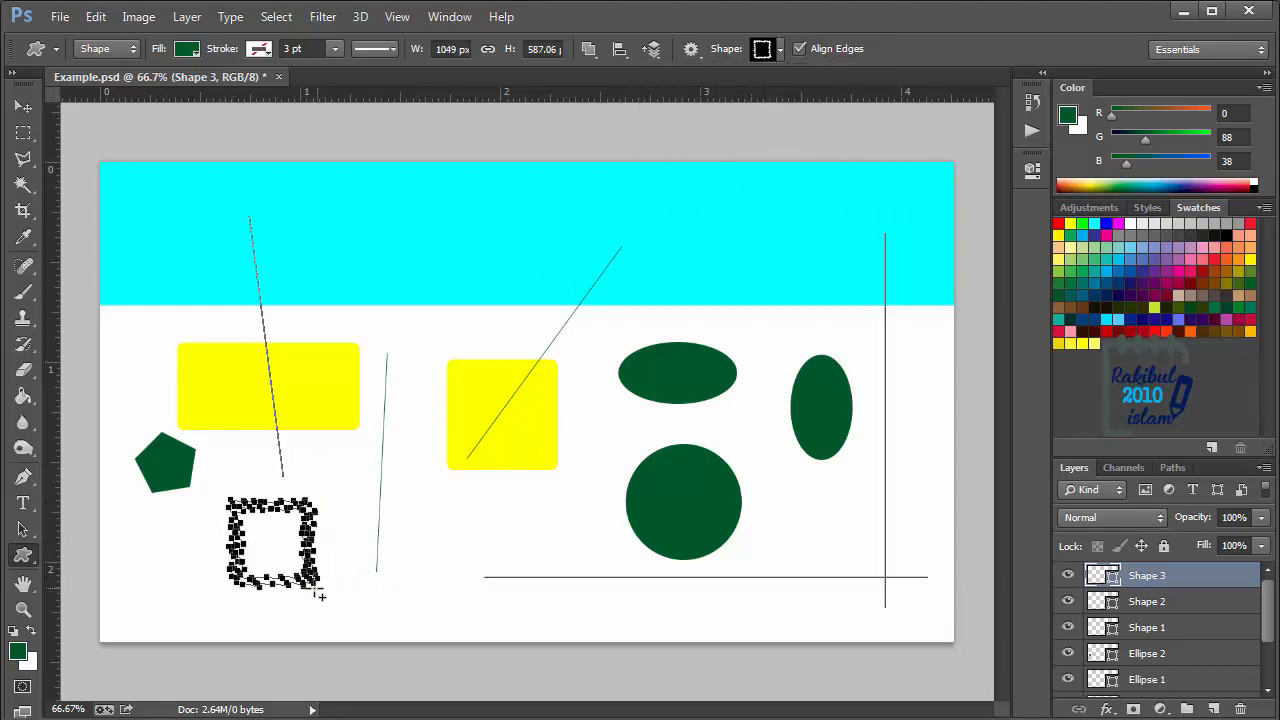
{"action": "left_click", "coordinate": [23, 106]}
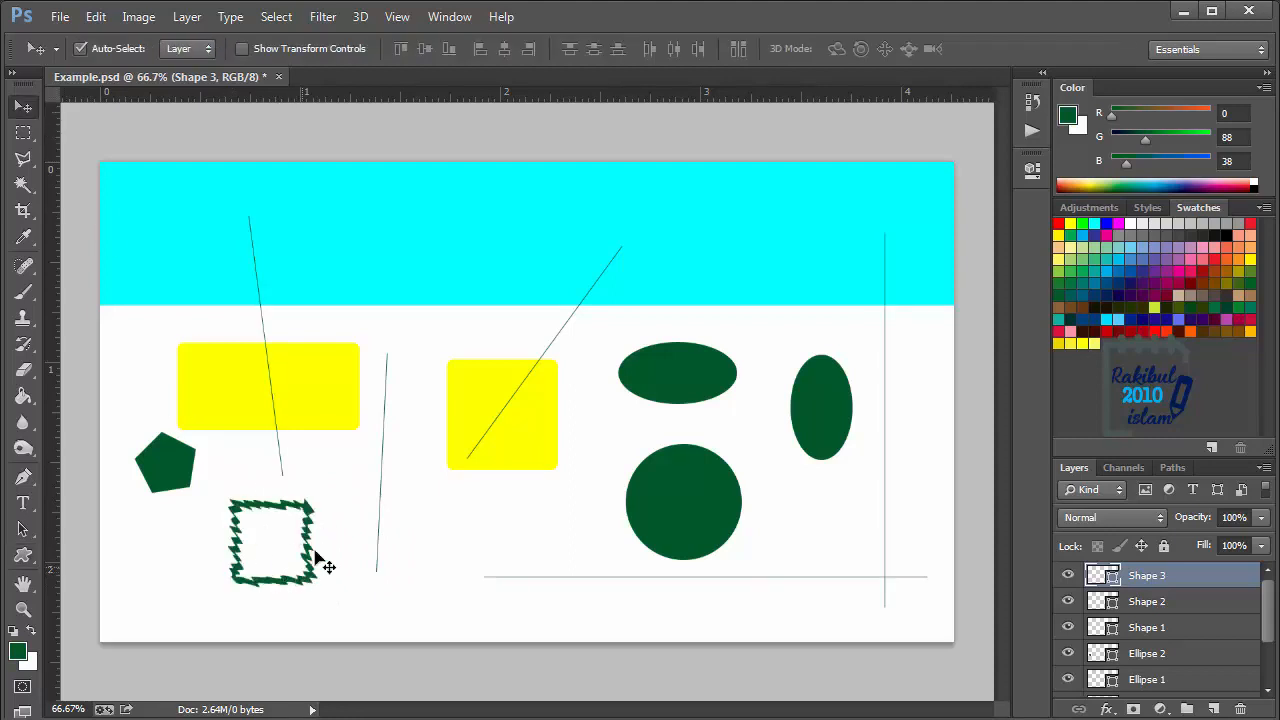
- Append the Music shape set to the available custom shapes
{"action": "key", "text": "u"}
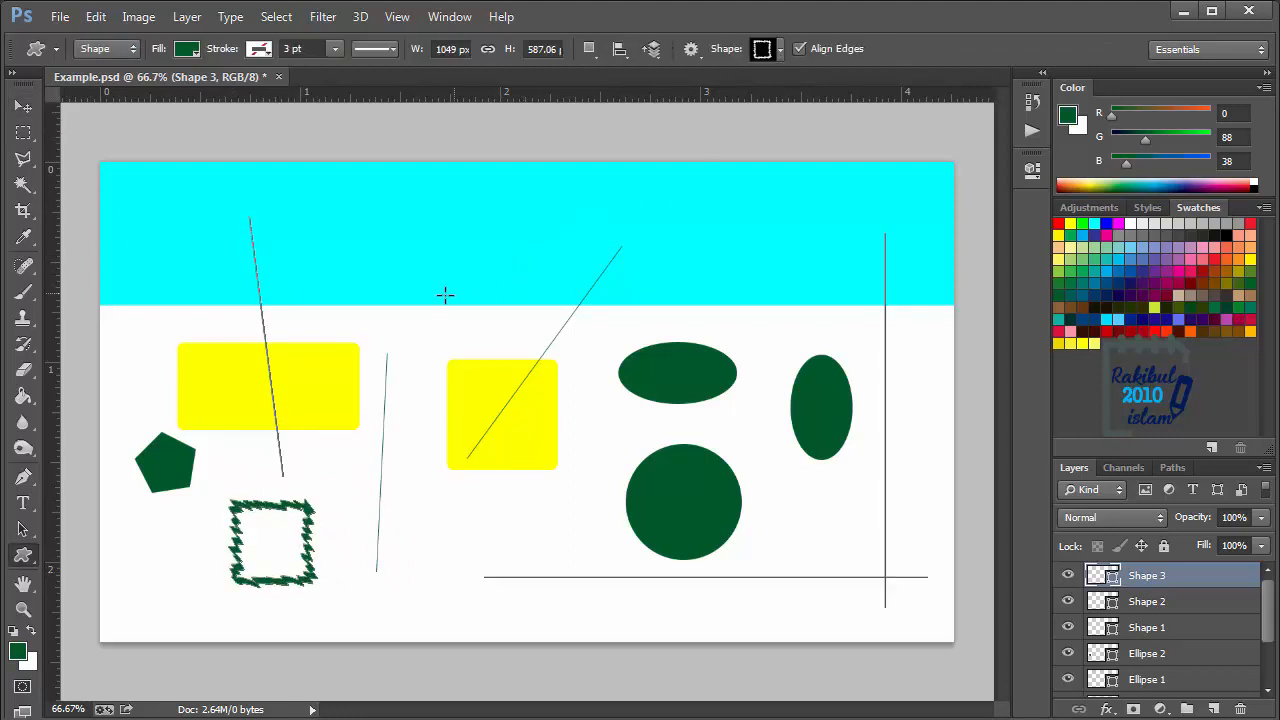
{"action": "left_click", "coordinate": [779, 52]}
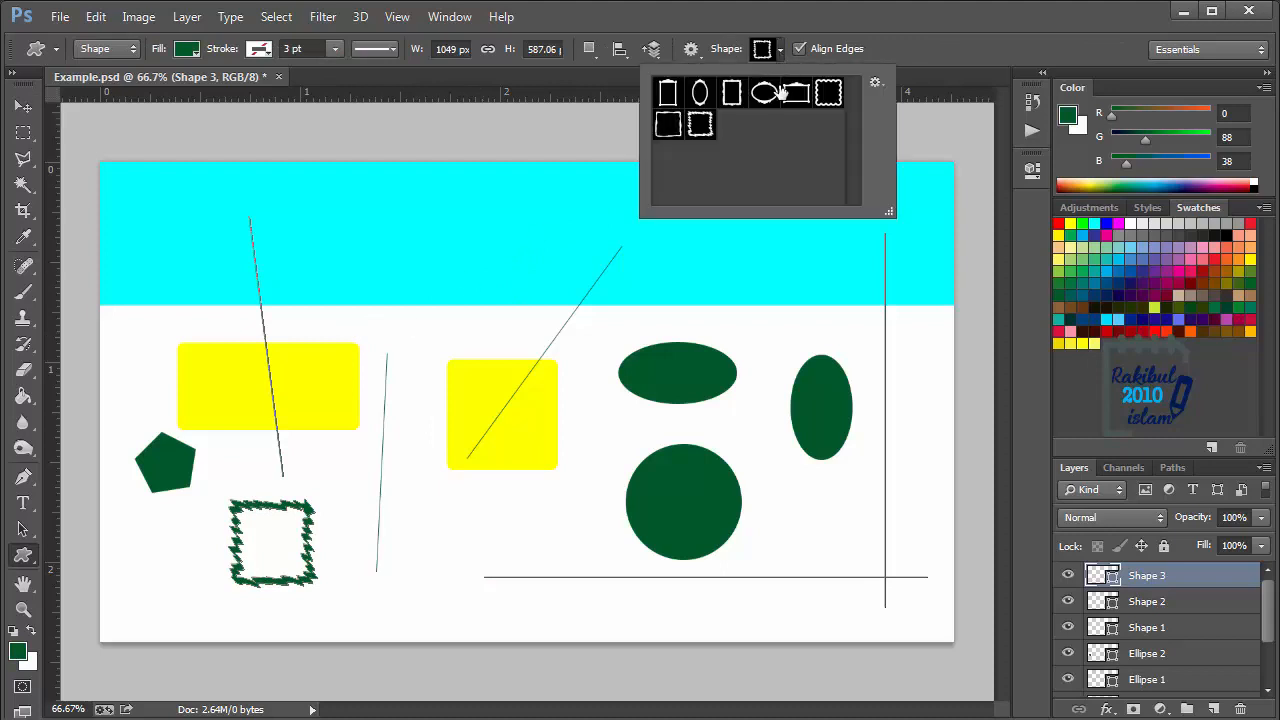
{"action": "left_click", "coordinate": [876, 82]}
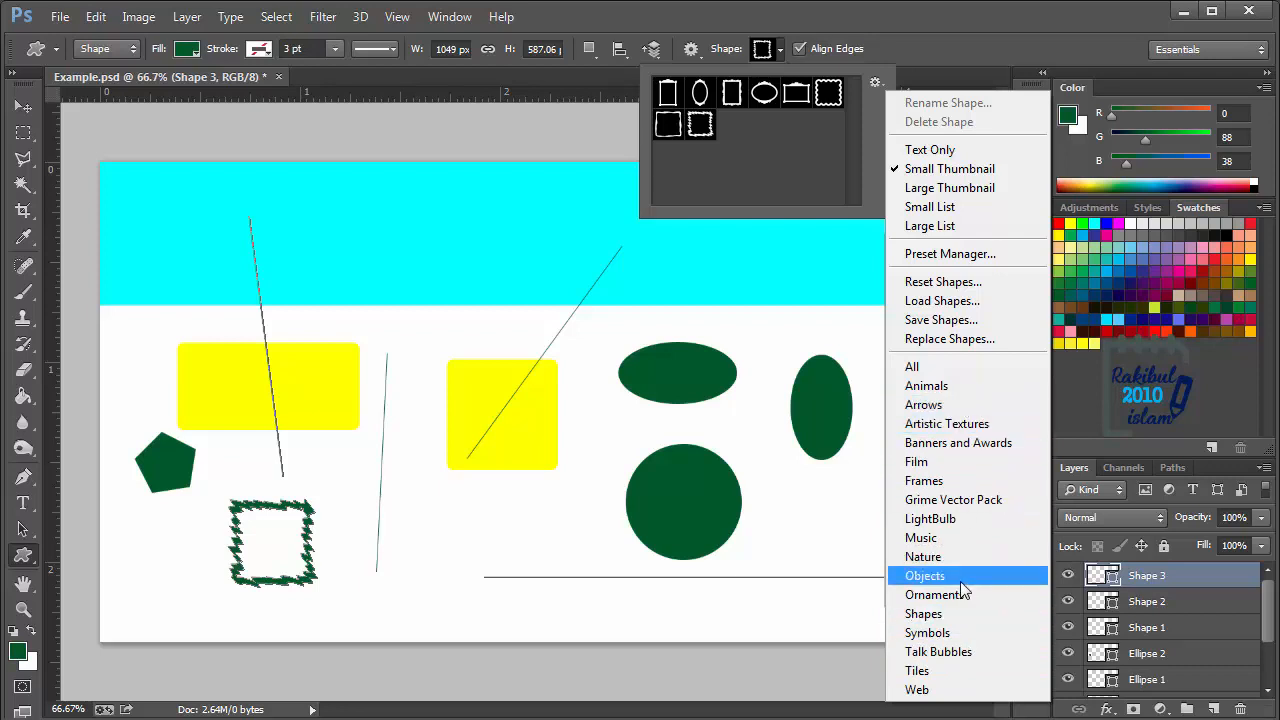
{"action": "left_click", "coordinate": [950, 538]}
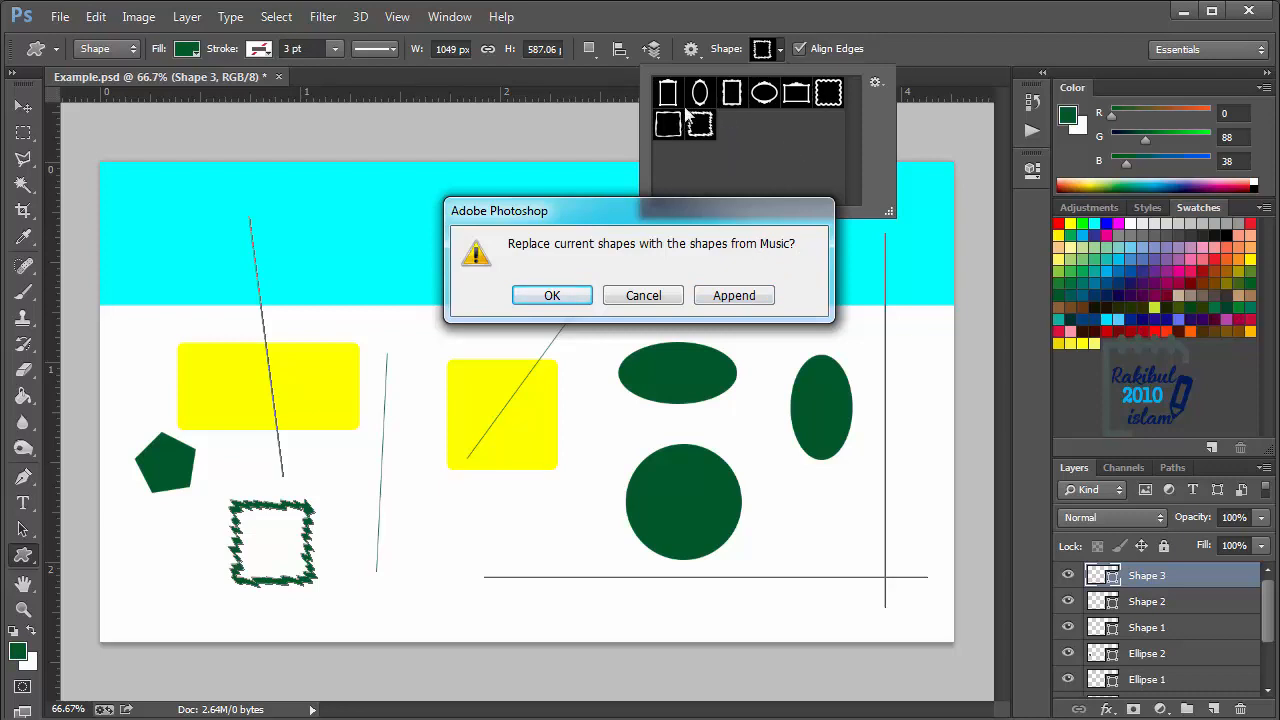
{"action": "left_click", "coordinate": [726, 296]}
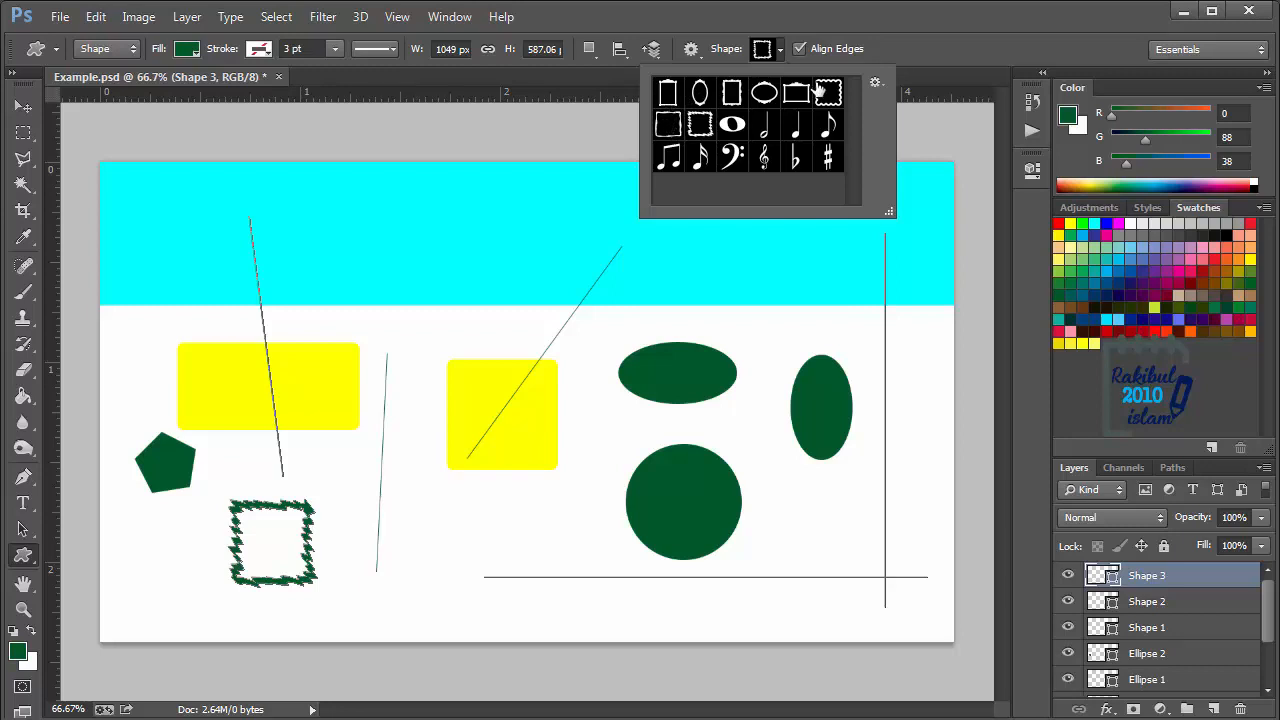
- Append the Nature shape set to the available custom shapes
{"action": "left_click", "coordinate": [874, 84]}
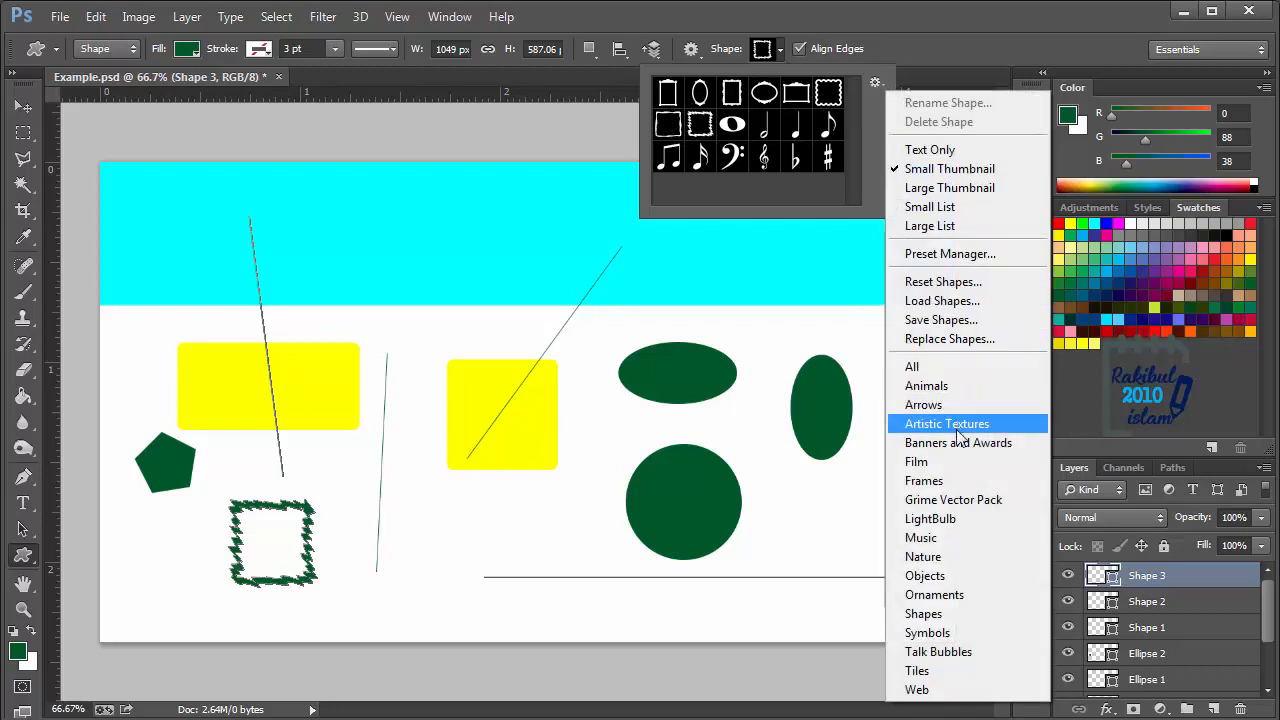
{"action": "left_click", "coordinate": [961, 558]}
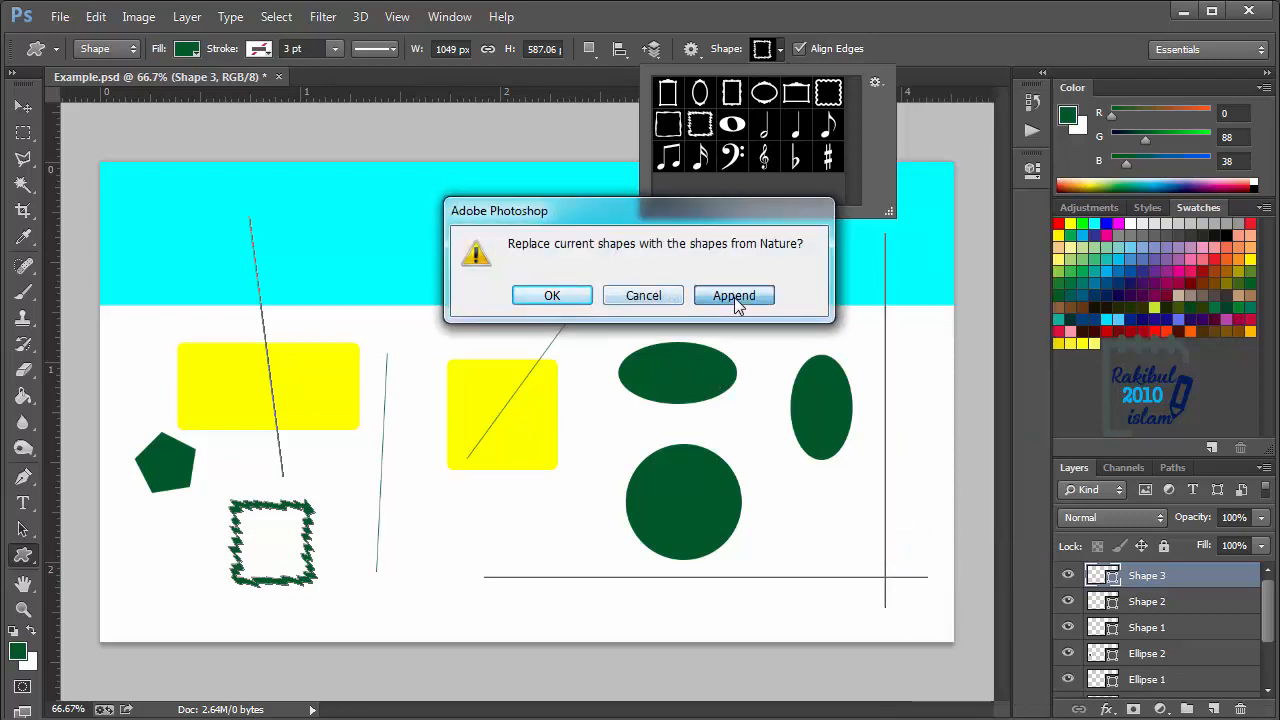
{"action": "left_click", "coordinate": [734, 297]}
- Draw a small butterfly custom shape just below the yellow square
{"action": "left_click_drag", "start_coordinate": [849, 119], "coordinate": [862, 150]}
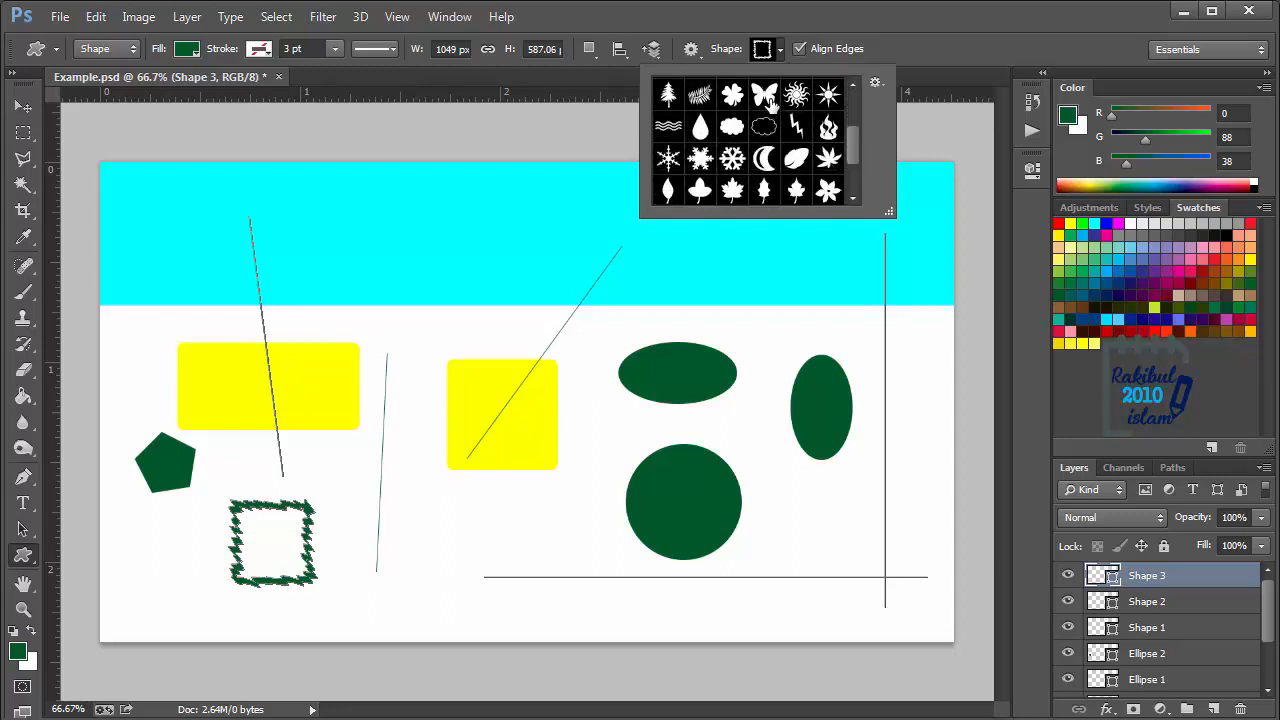
{"action": "left_click", "coordinate": [765, 96]}
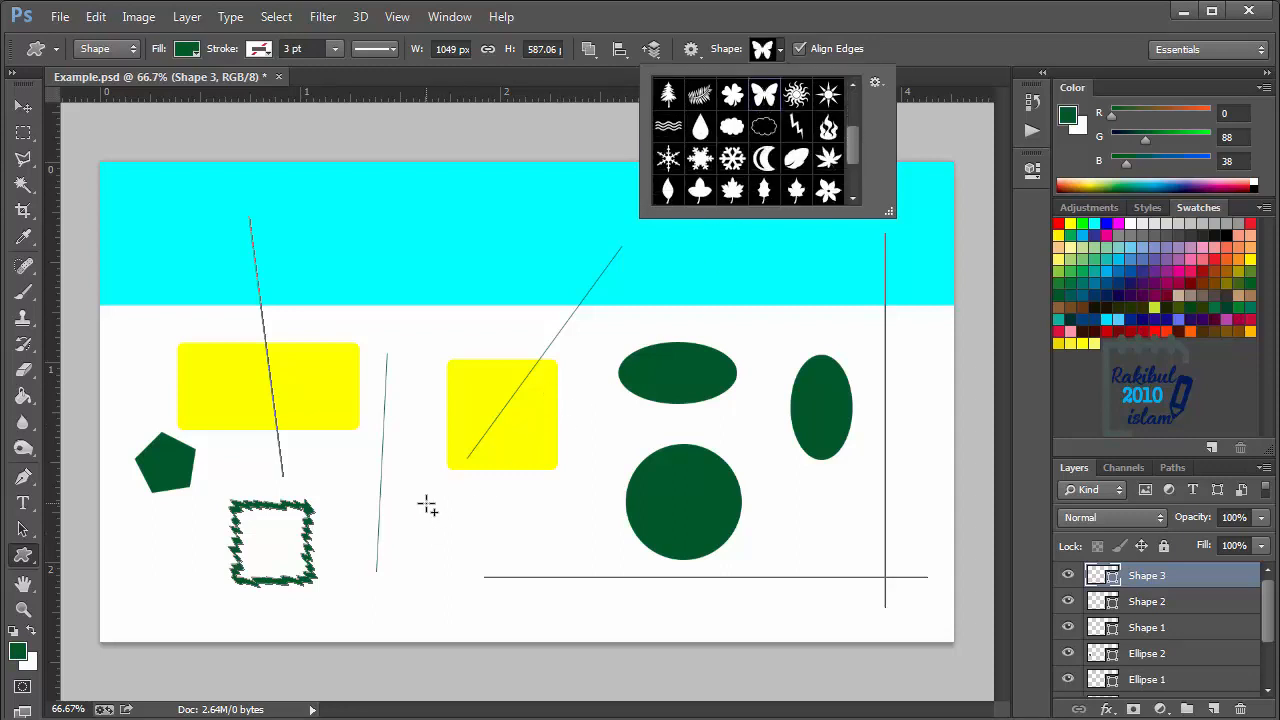
{"action": "left_click_drag", "start_coordinate": [427, 507], "coordinate": [505, 569]}
{"action": "left_click", "coordinate": [23, 106]}
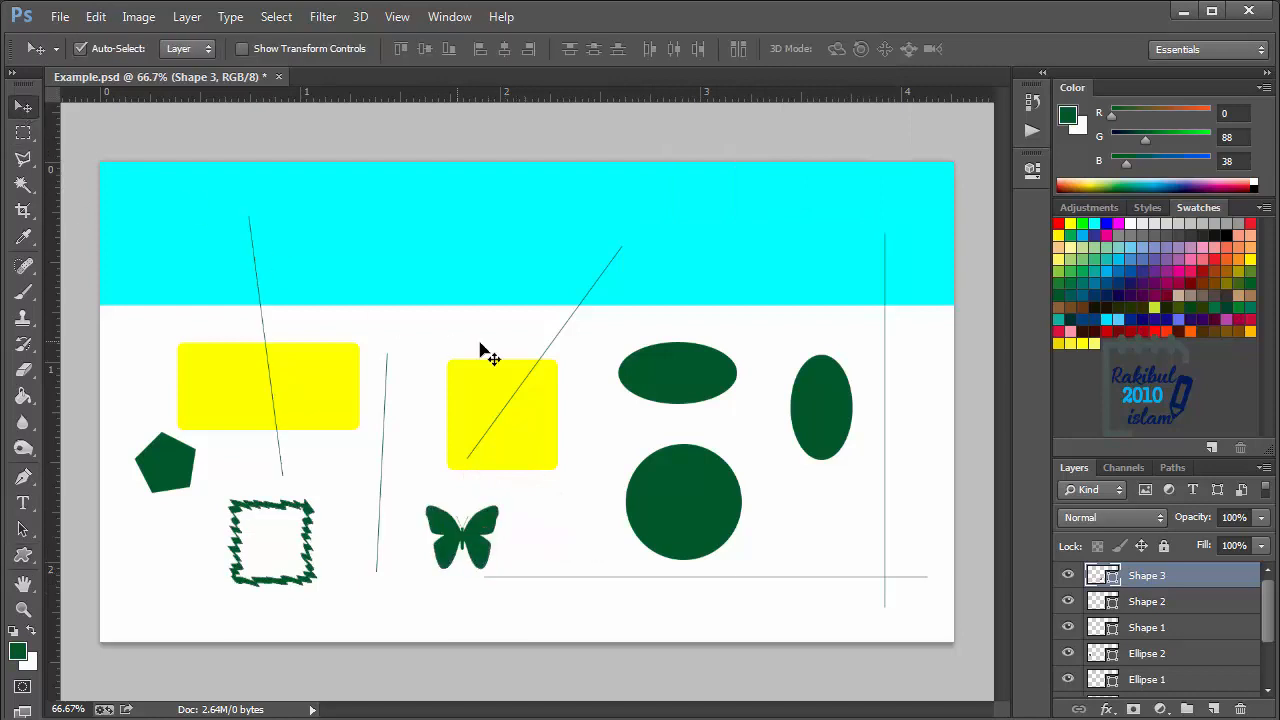
- Deselect all layers and draw a pointed, multi-lobed leaf custom shape about 124 × 116 px between the butterfly and the circle
{"action": "left_click", "coordinate": [24, 554]}
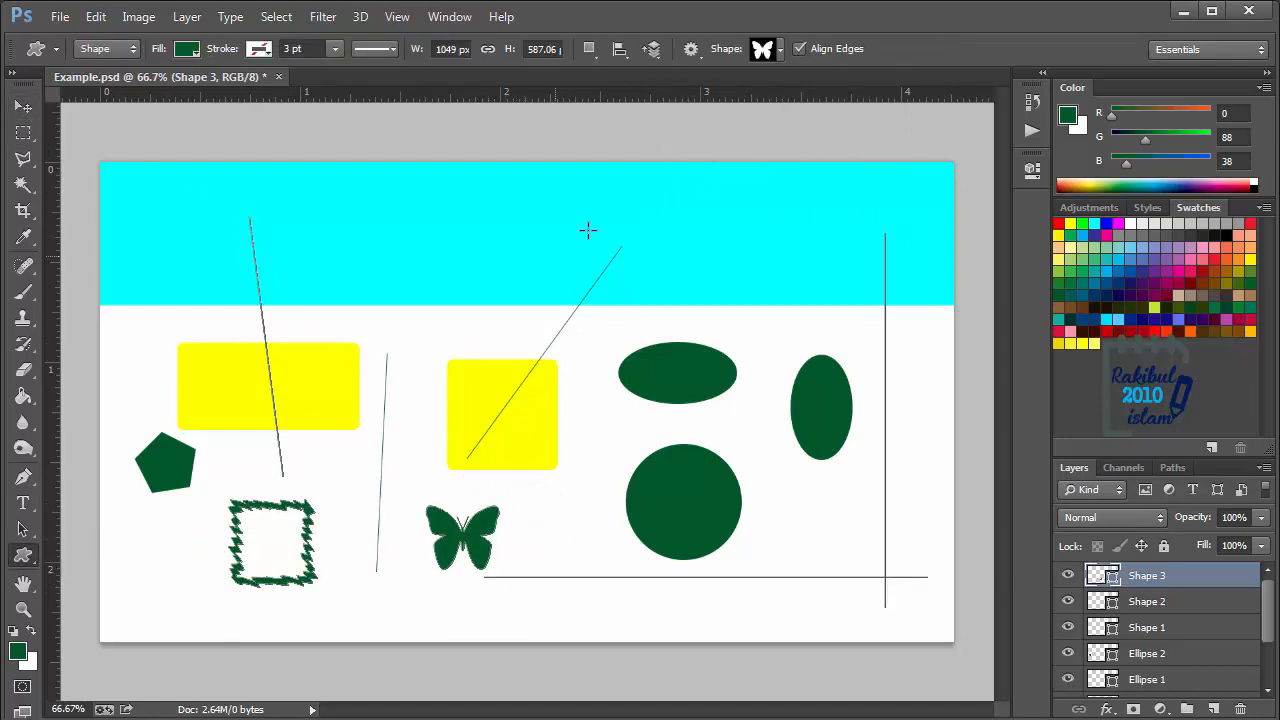
{"action": "left_click", "coordinate": [23, 106]}
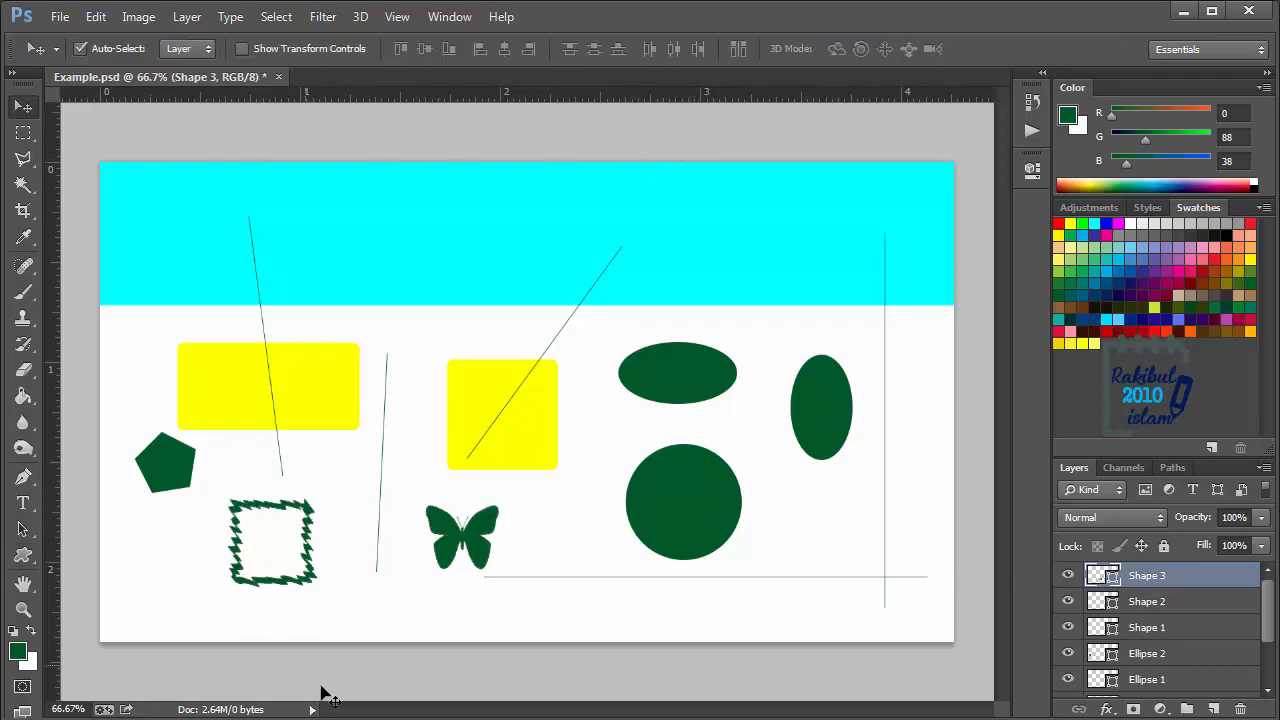
{"action": "left_click", "coordinate": [330, 680]}
{"action": "left_click", "coordinate": [24, 554]}
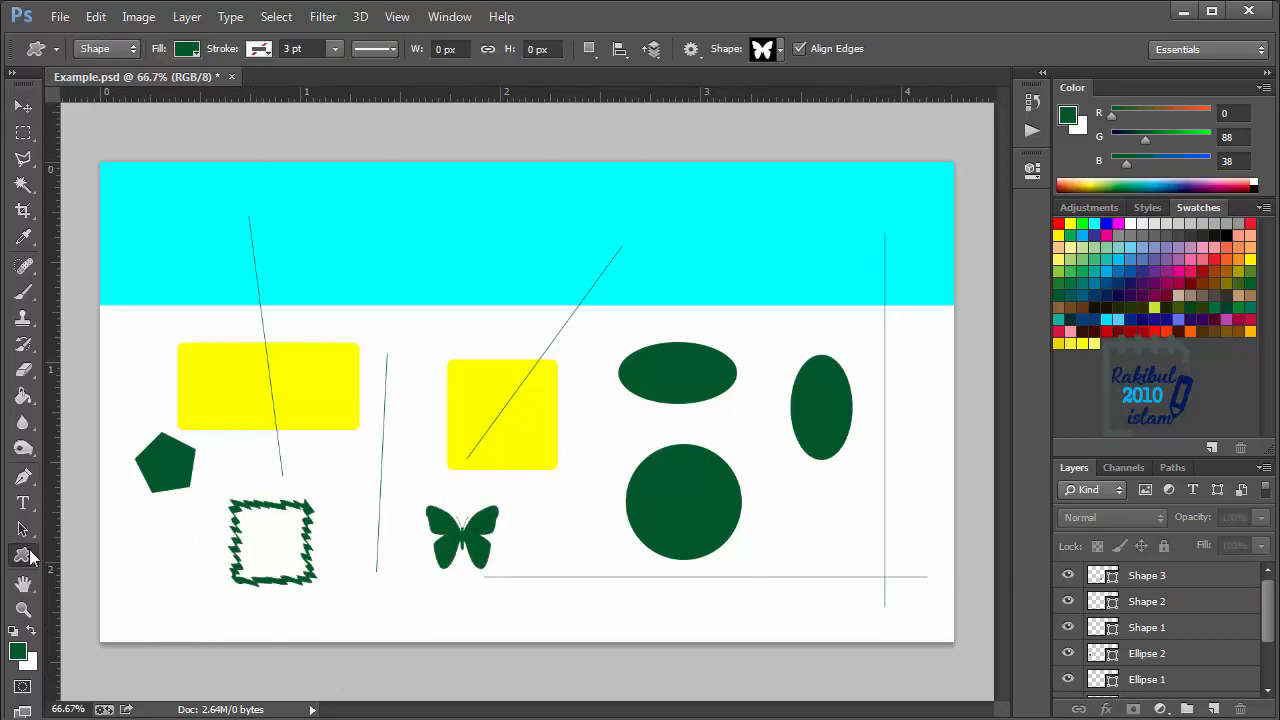
{"action": "left_click", "coordinate": [779, 52]}
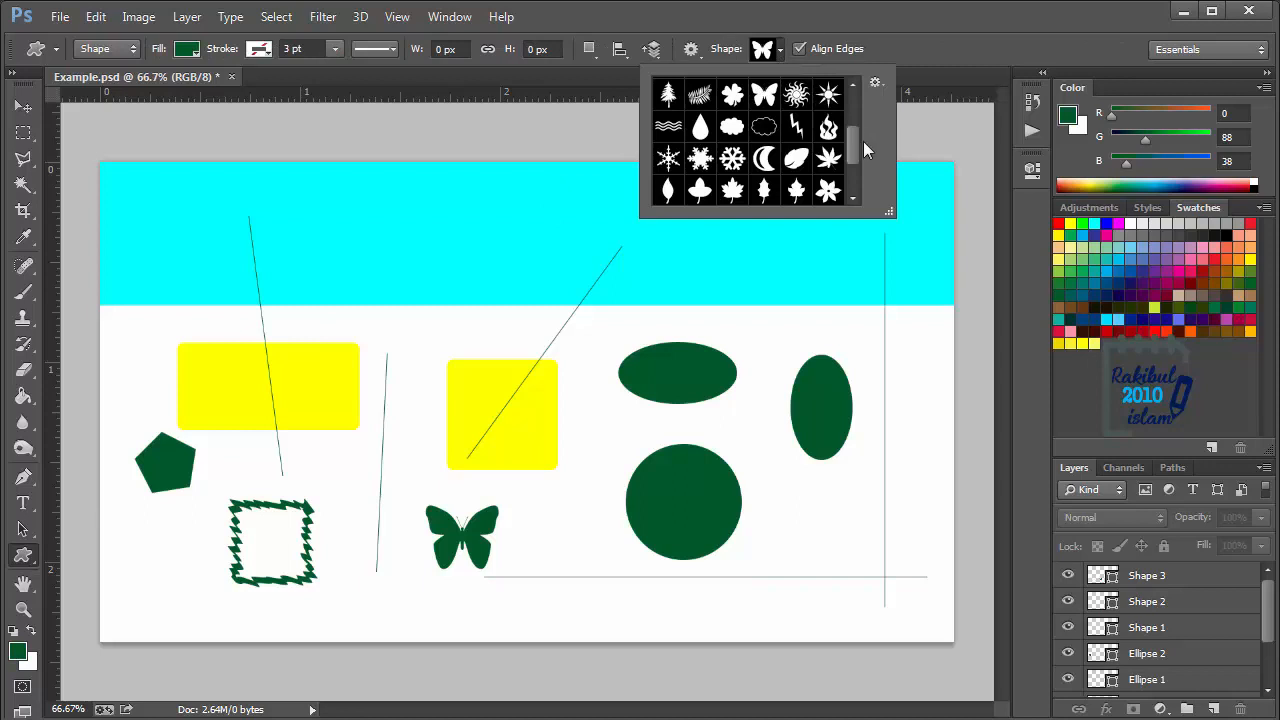
{"action": "left_click_drag", "start_coordinate": [853, 145], "coordinate": [853, 160]}
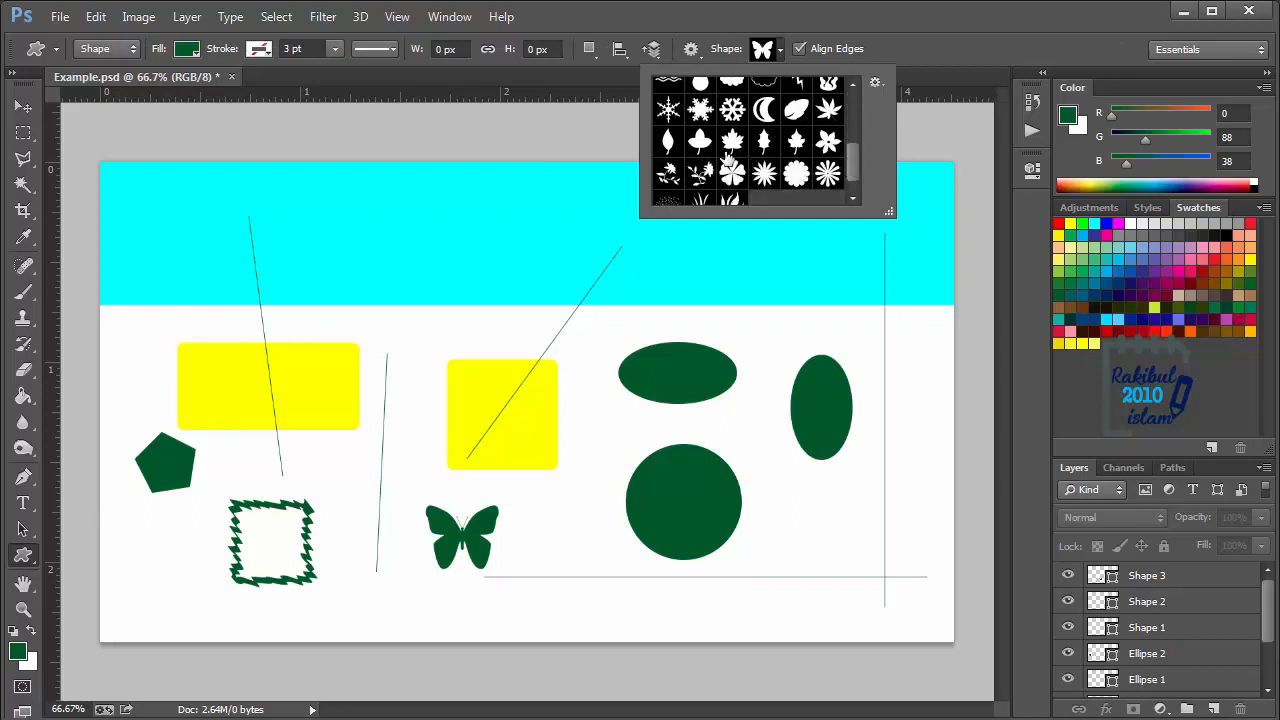
{"action": "left_click", "coordinate": [830, 110]}
{"action": "left_click", "coordinate": [549, 506]}
{"action": "left_click_drag", "start_coordinate": [547, 503], "coordinate": [625, 578]}
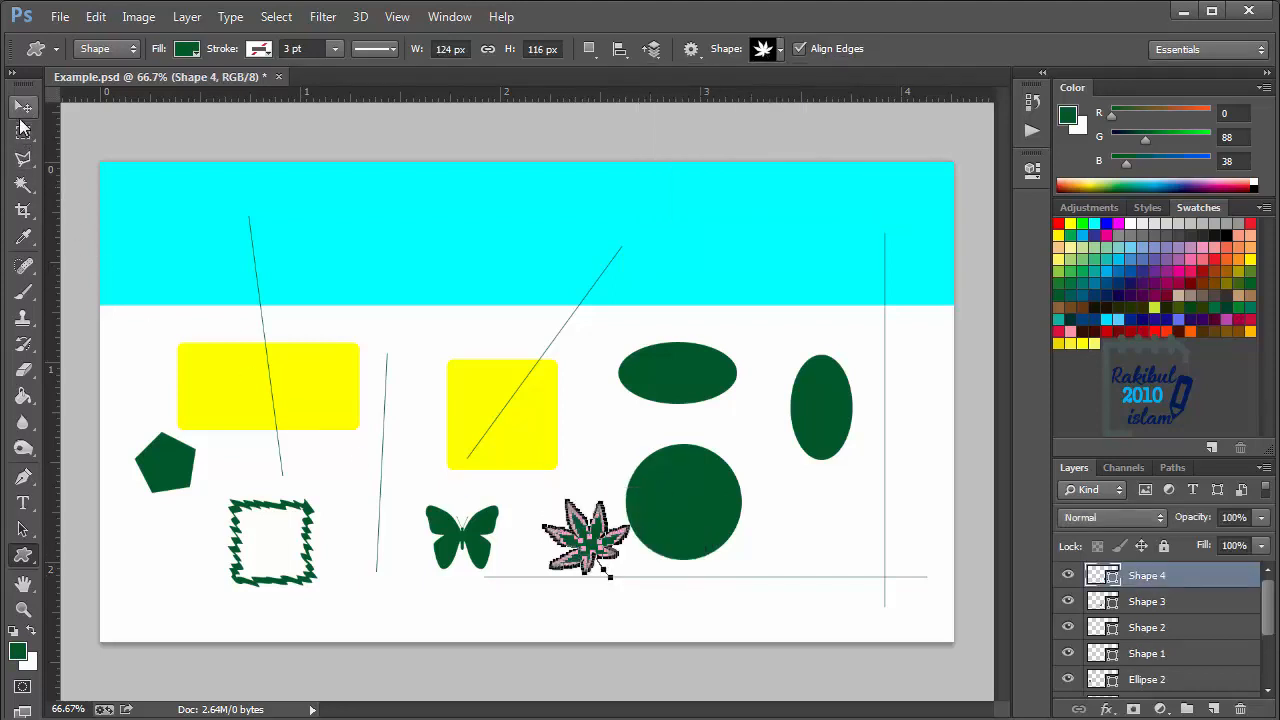
{"action": "left_click", "coordinate": [23, 106]}
{"action": "key", "text": "u"}
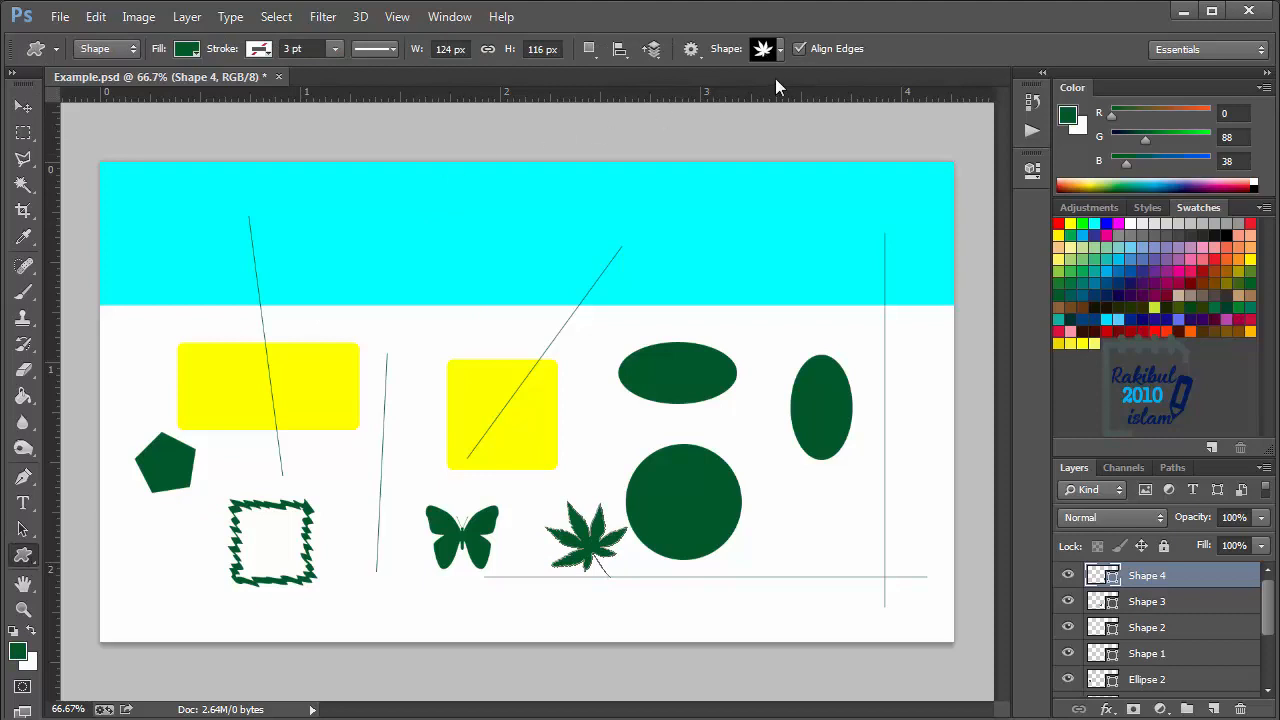
{"action": "left_click", "coordinate": [779, 50]}
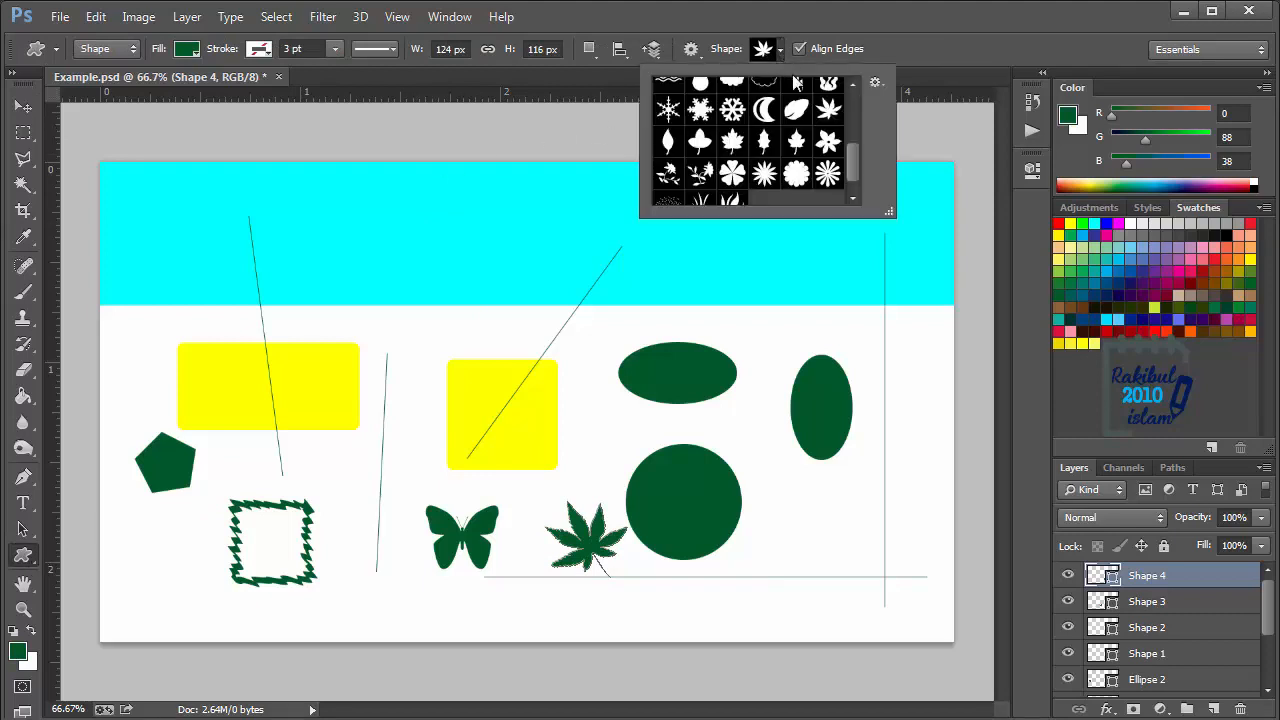
{"action": "left_click", "coordinate": [876, 82]}
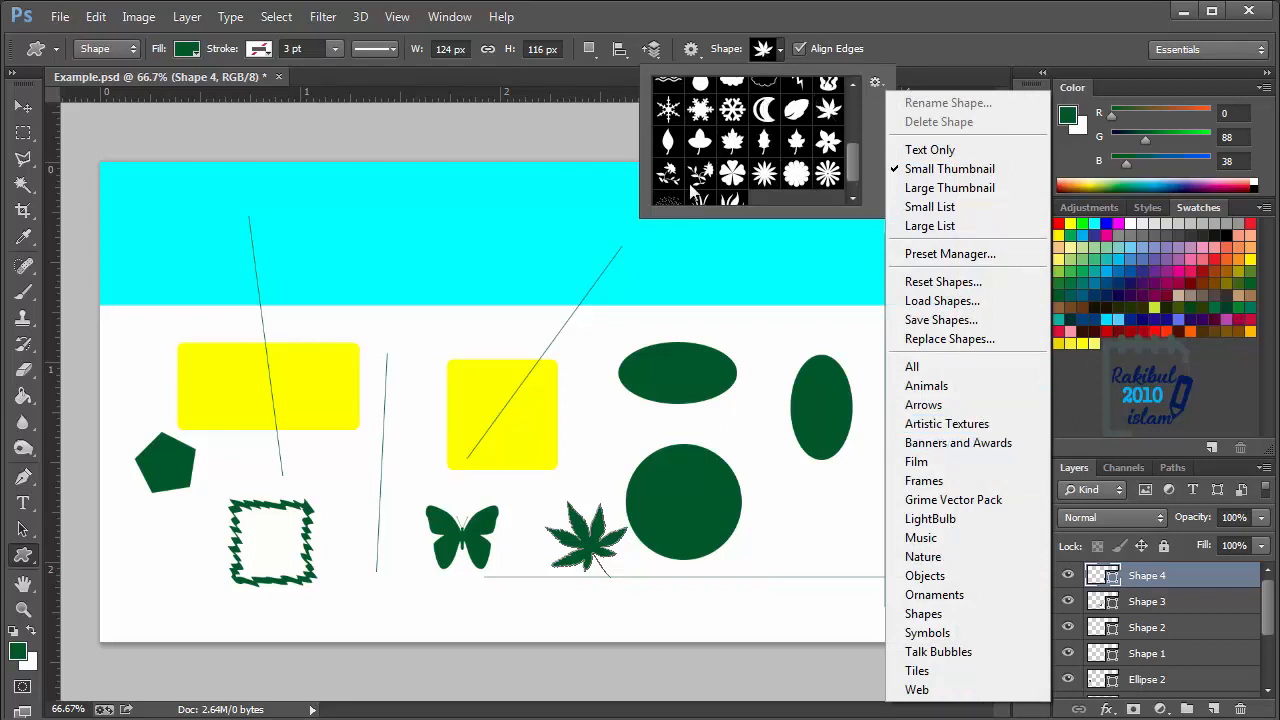
{"action": "left_click", "coordinate": [782, 52]}
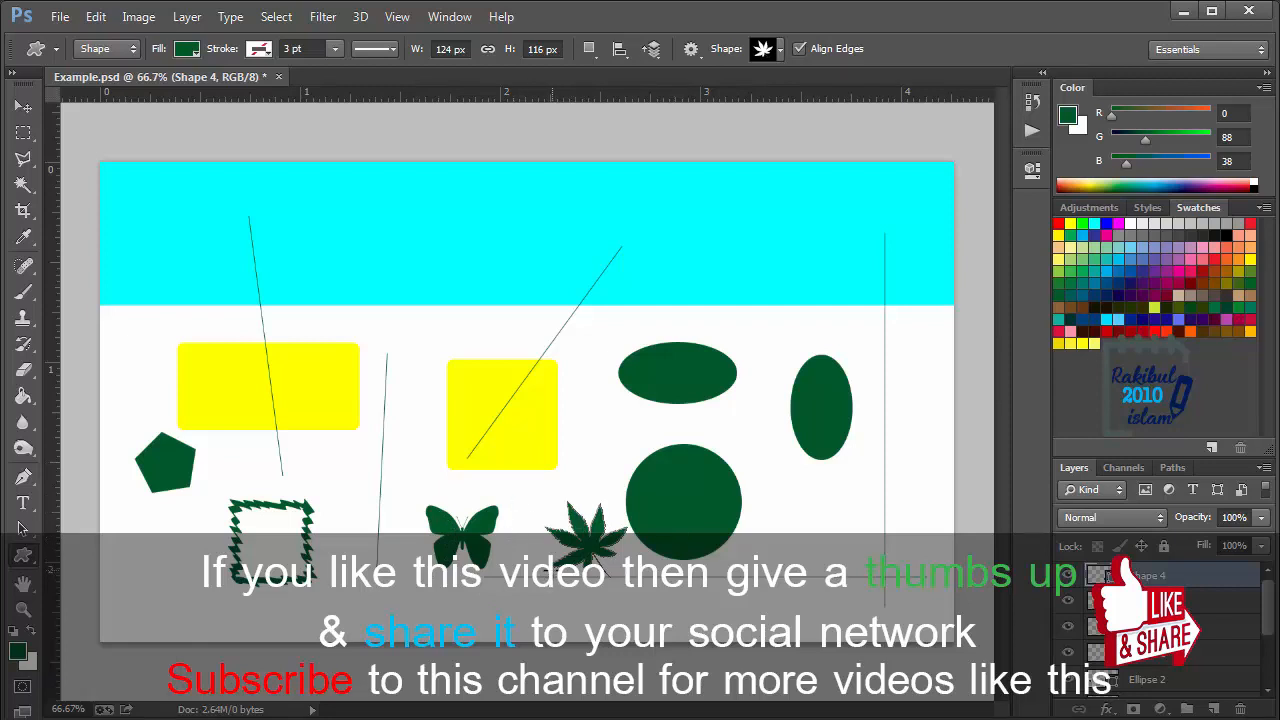
{"action": "left_click", "coordinate": [23, 108]}
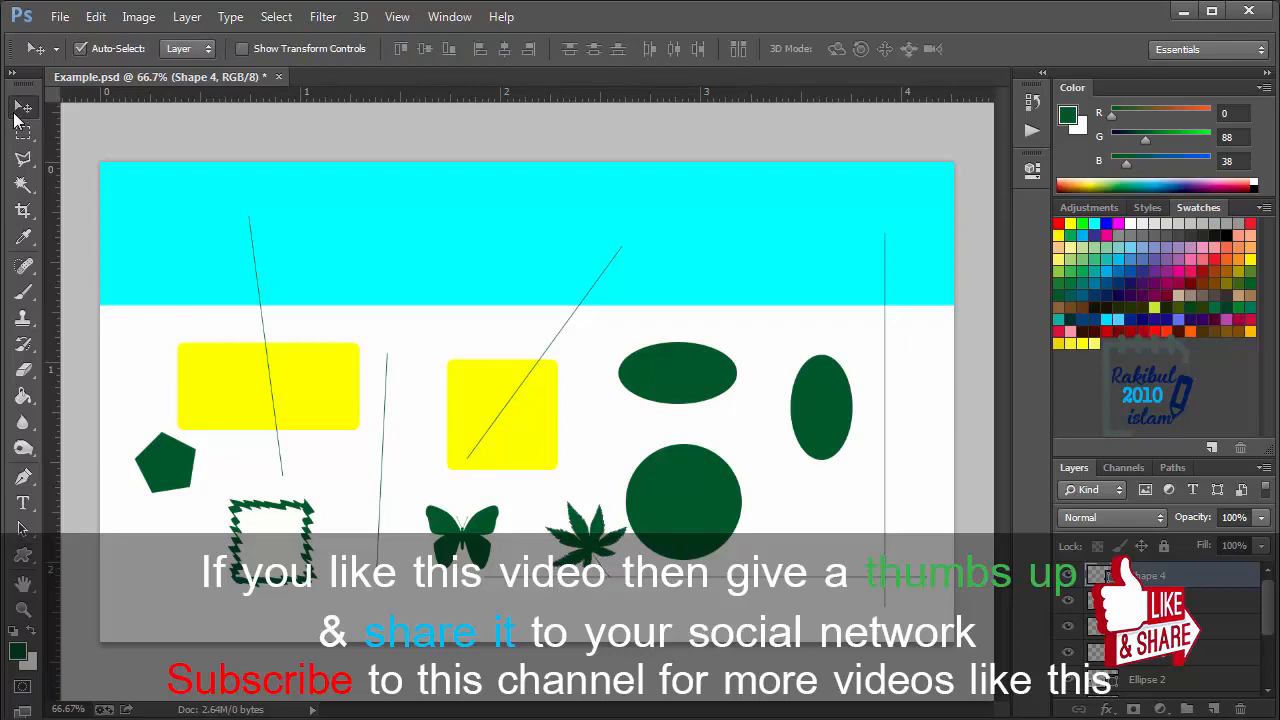